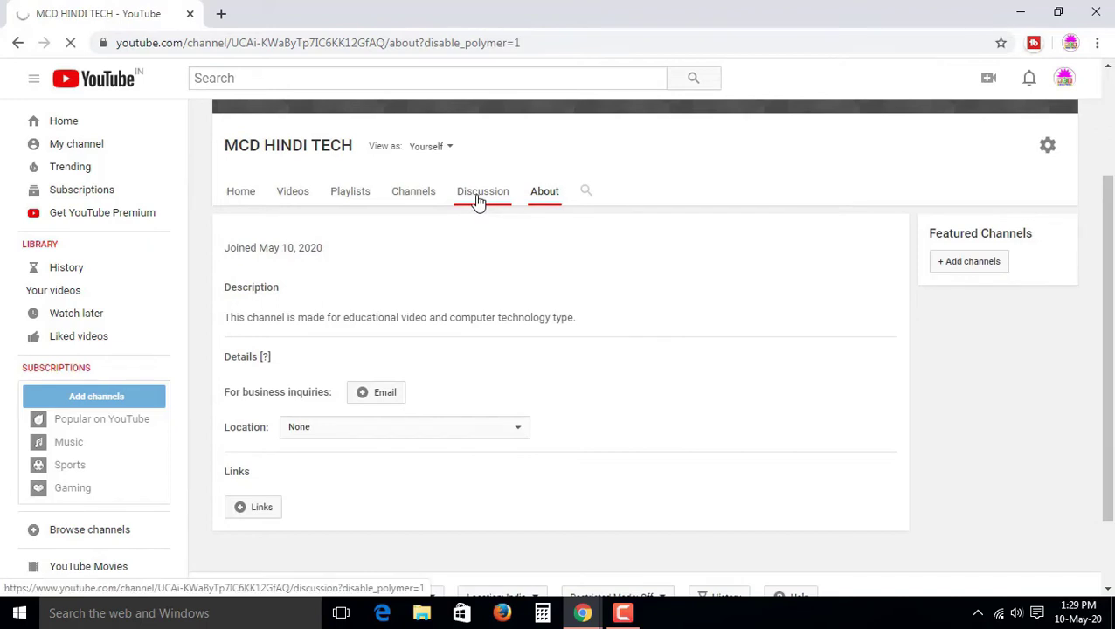
- View the channel's discussion and playlists pages, and return to the channel home page
left_click(479, 197)
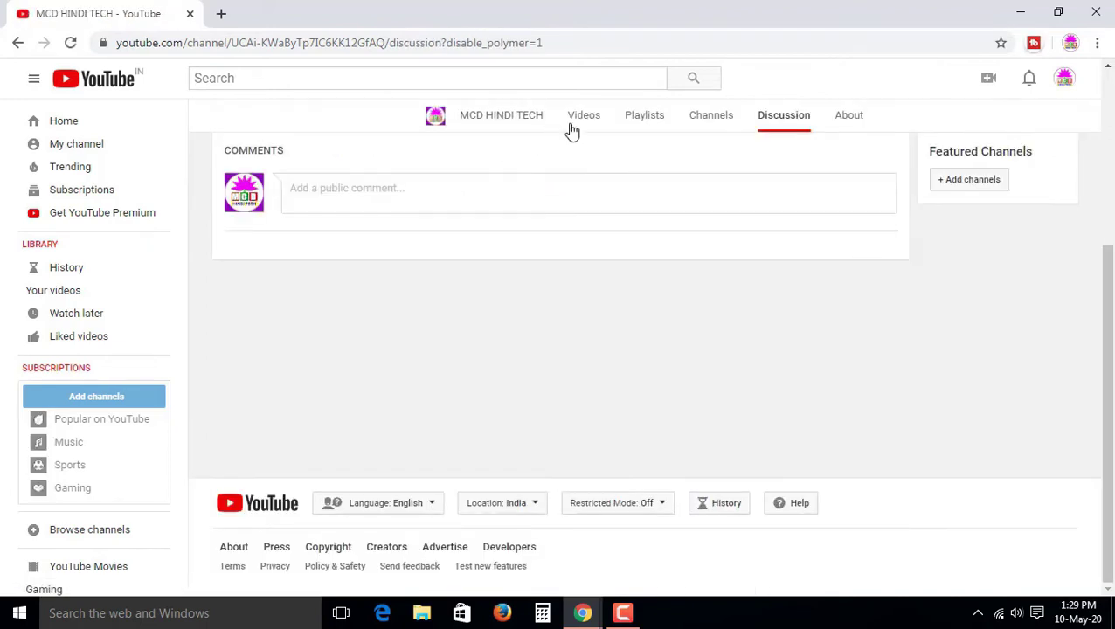
left_click(695, 119)
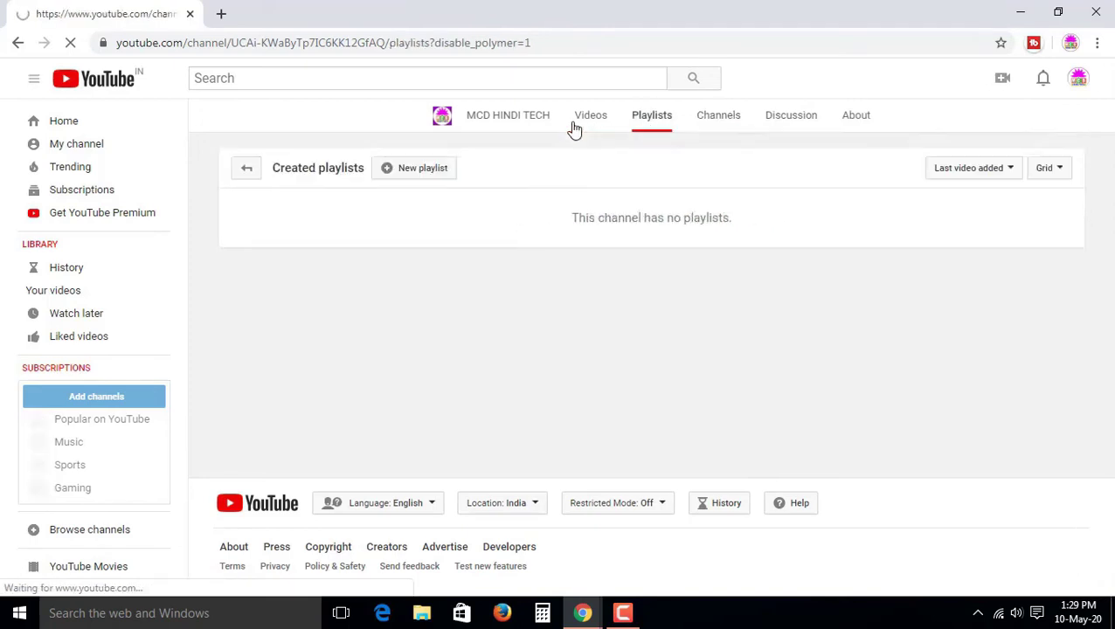
left_click(517, 120)
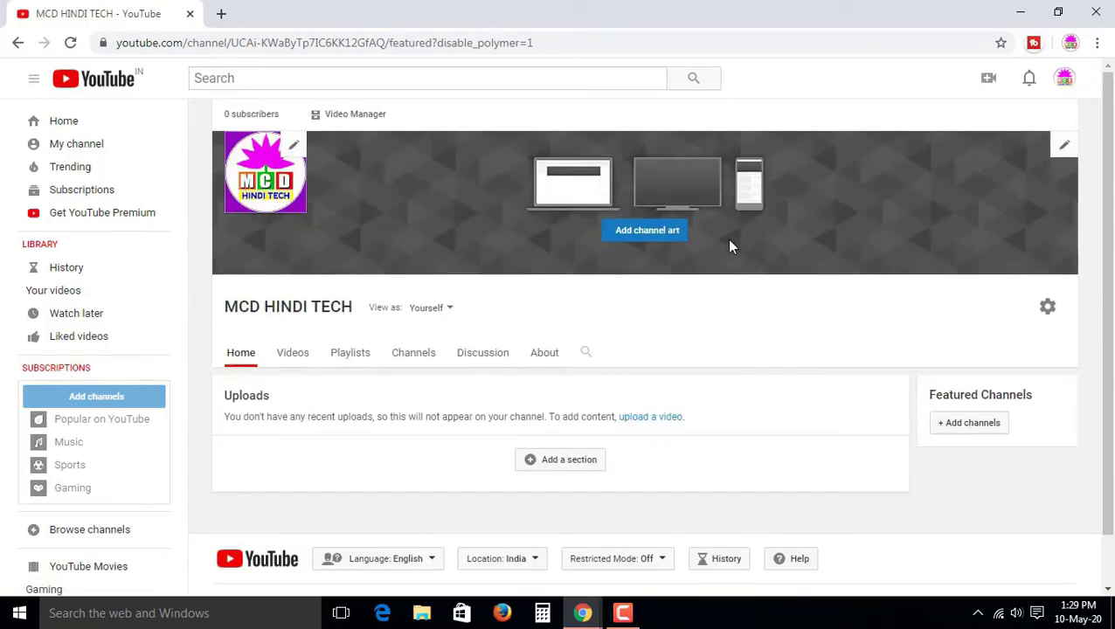
- Open YouTube Studio for the channel, view its introduction video and close it again
left_click(1064, 80)
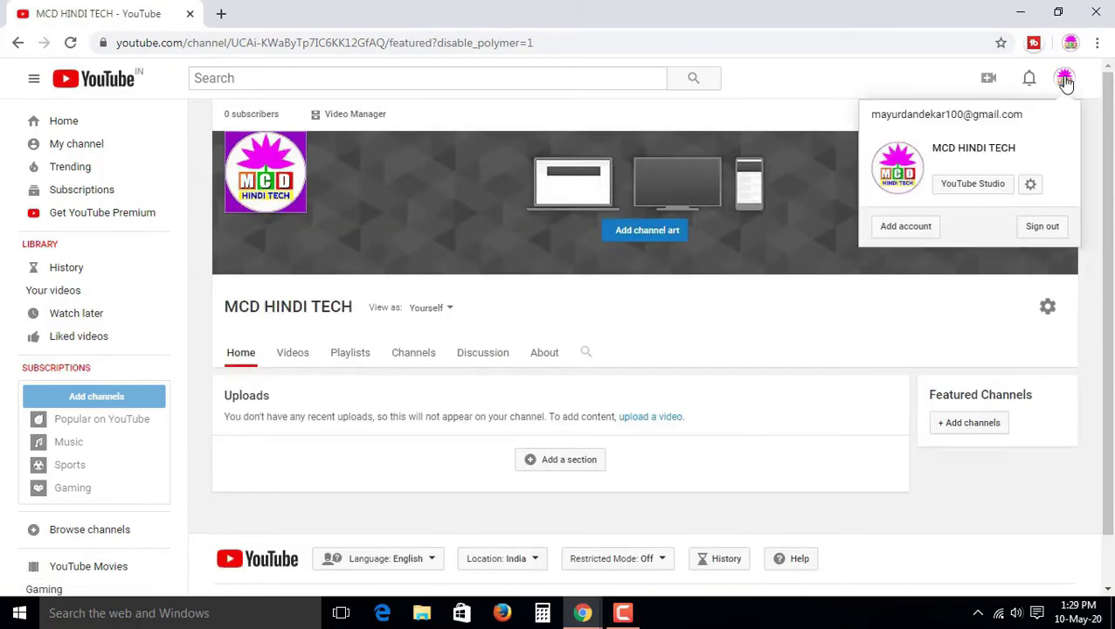
left_click(991, 194)
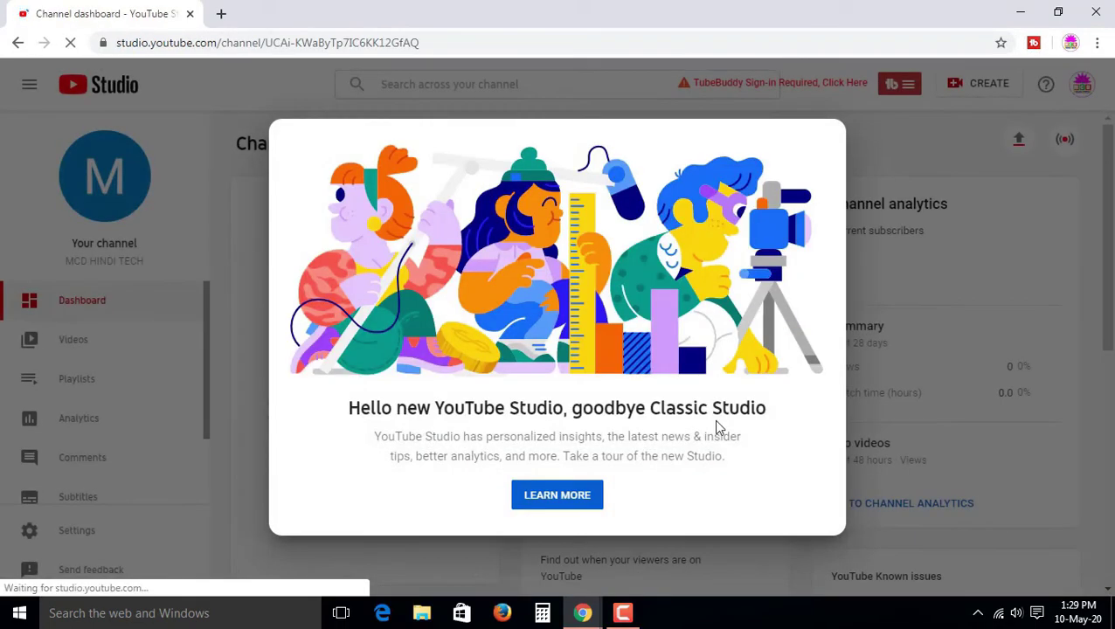
left_click(582, 499)
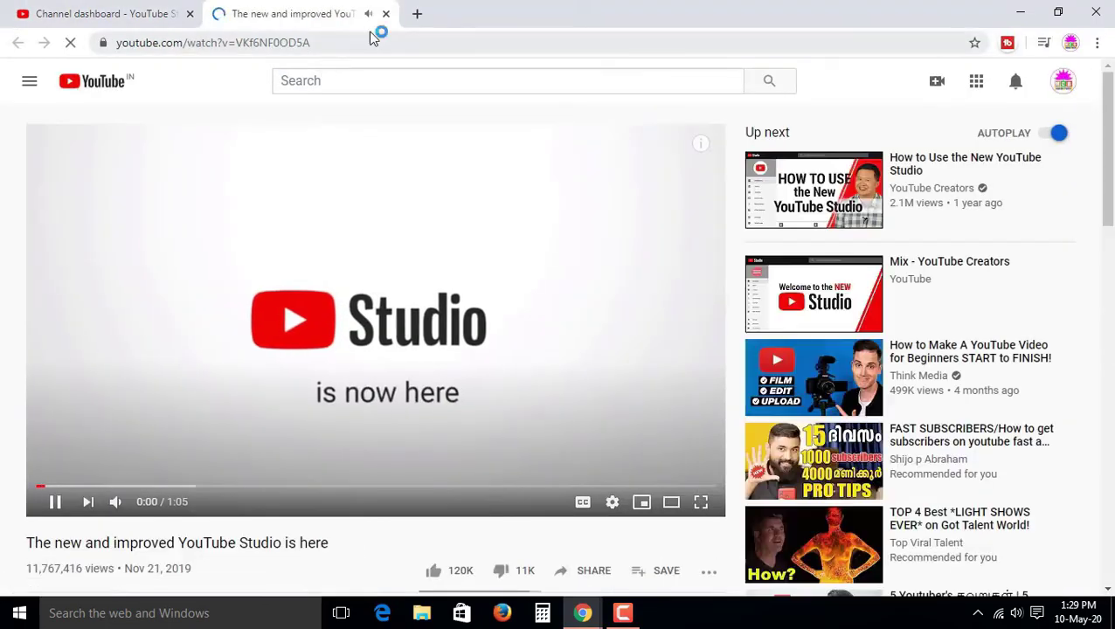
left_click(387, 14)
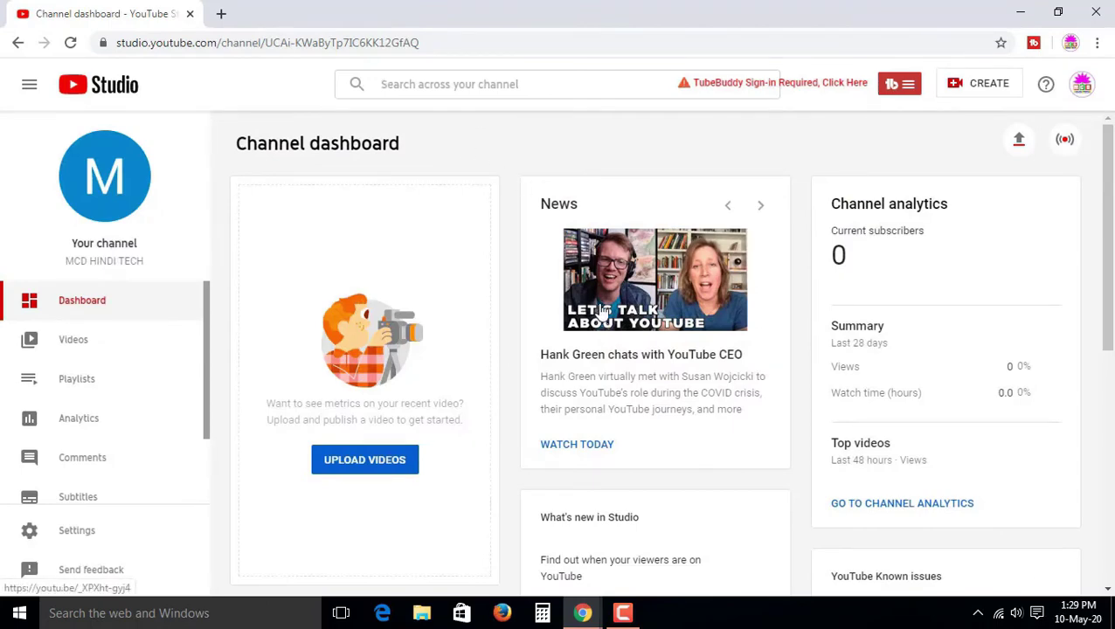
- Review the news, analytics and Creator Insider cards on the channel dashboard
scroll(607, 308, "down", 1)
scroll(611, 310, "down", 1)
scroll(620, 317, "down", 3)
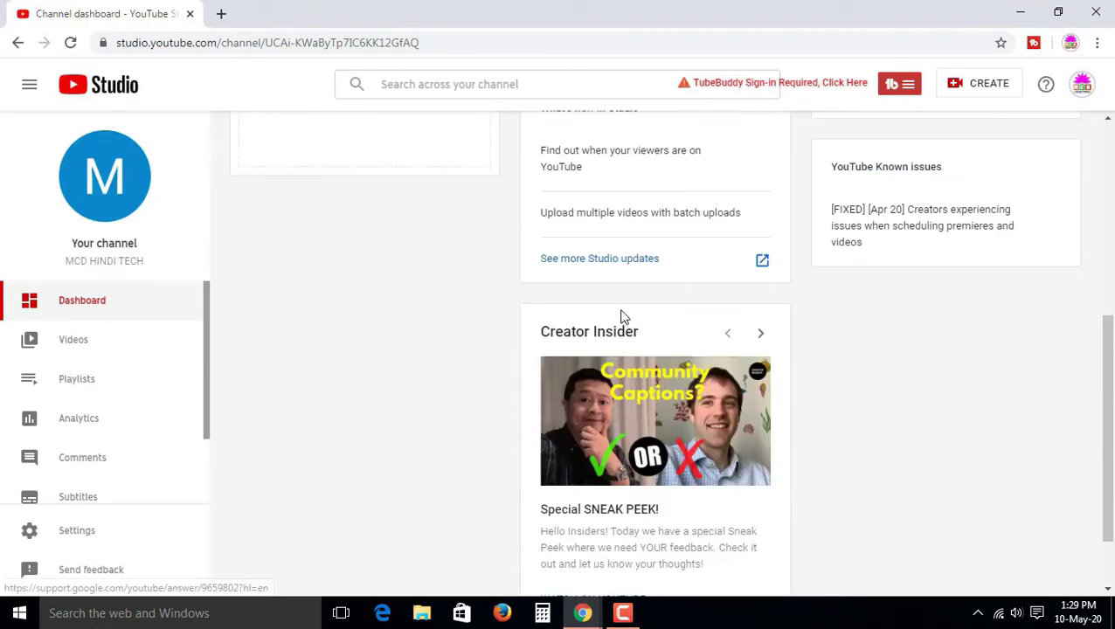
scroll(620, 315, "down", 1)
scroll(620, 317, "up", 6)
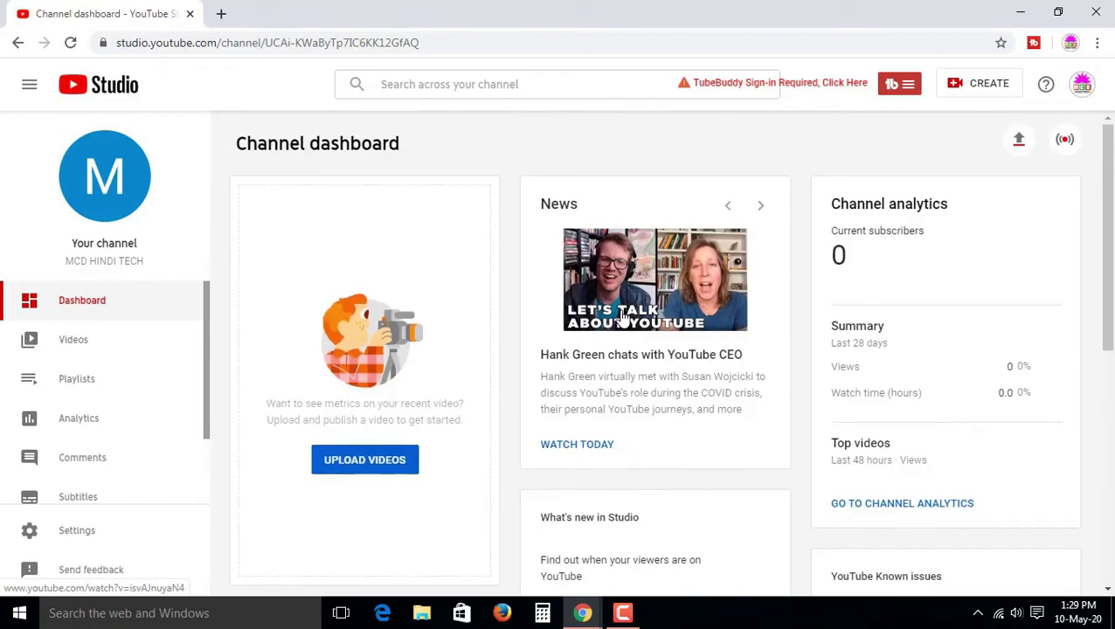
- Go from the dashboard to the channel page, open its customization view and continue to the Video Manager
left_click(116, 184)
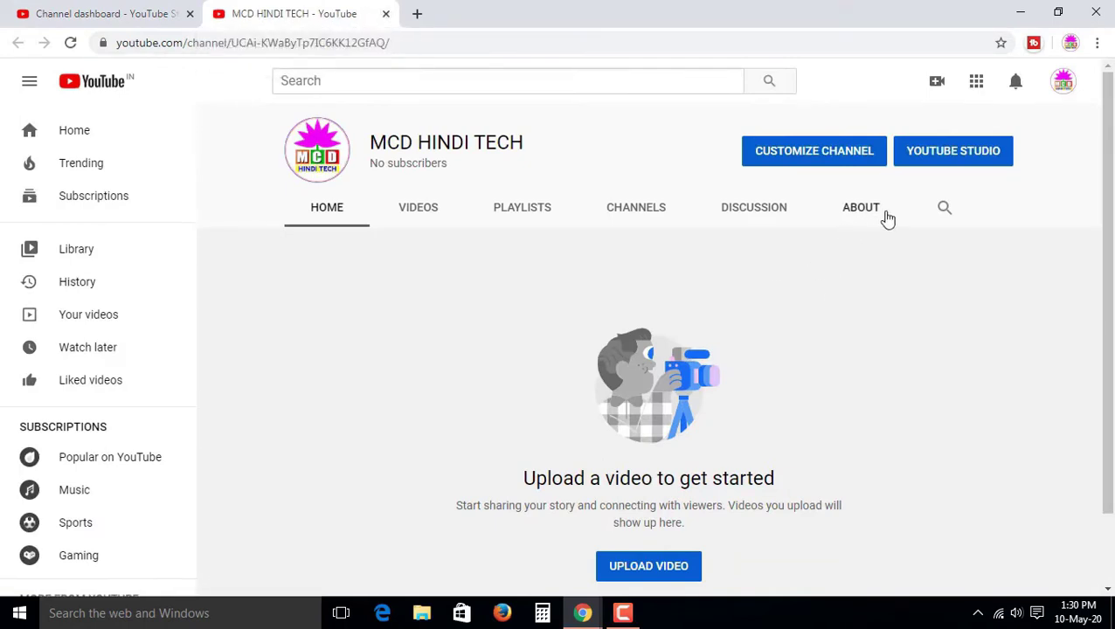
left_click(873, 166)
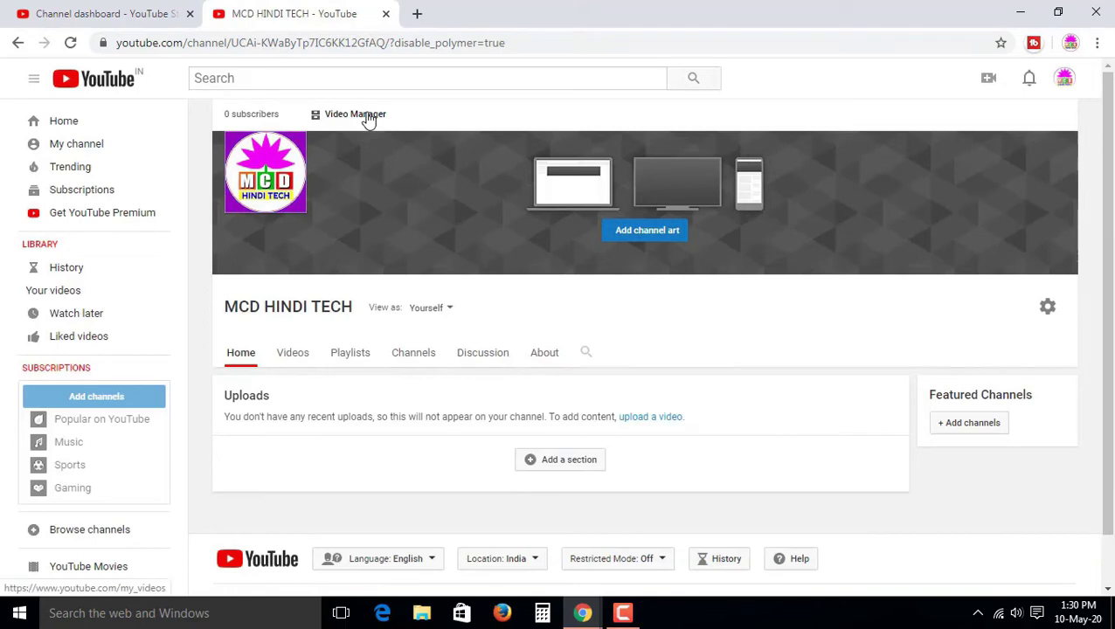
left_click(369, 120)
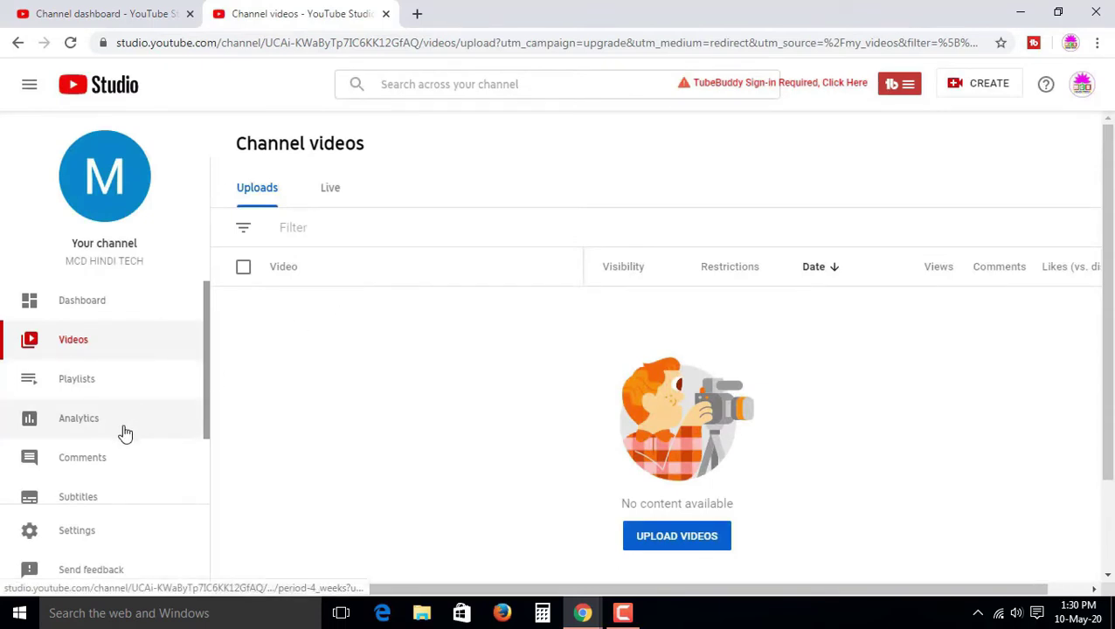
scroll(125, 433, "down", 2)
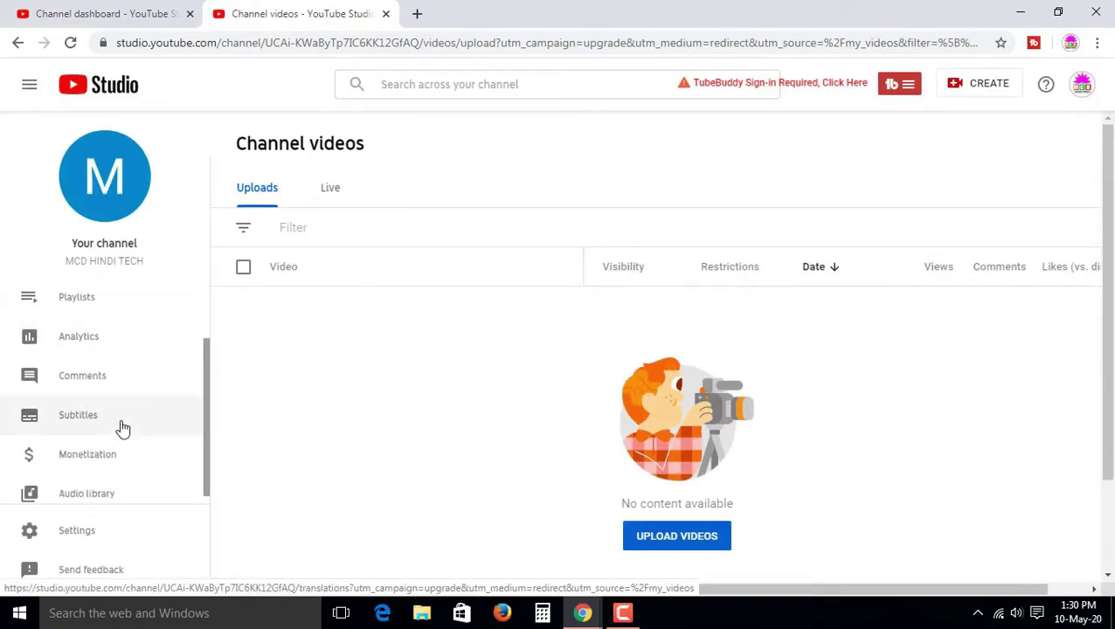
scroll(121, 425, "down", 1)
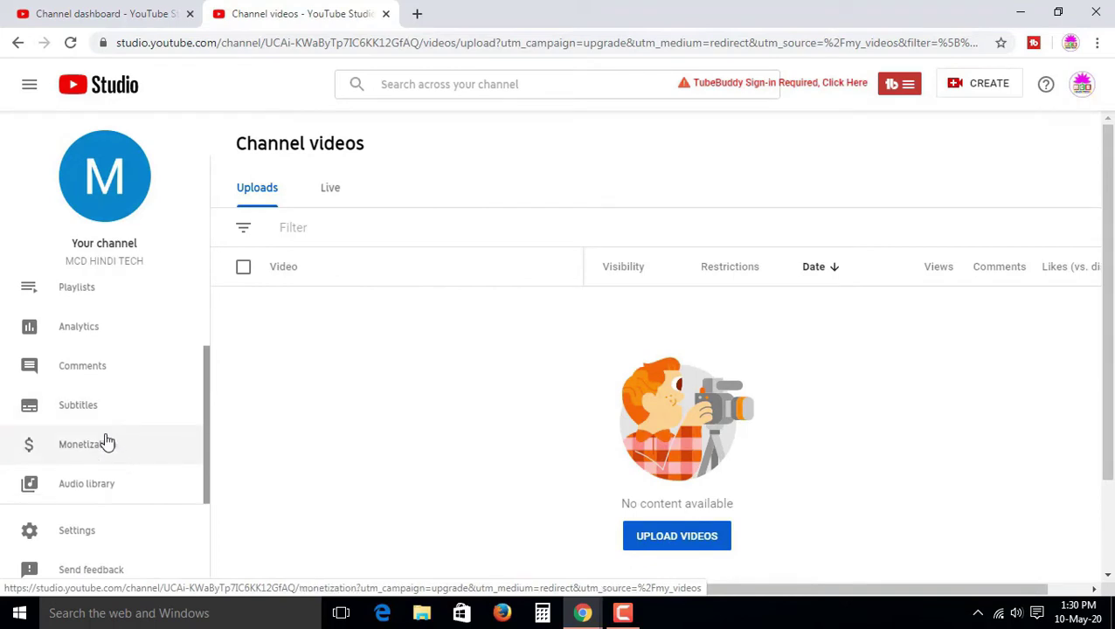
- Set the country to India in the basic info of the Studio channel settings
left_click(78, 541)
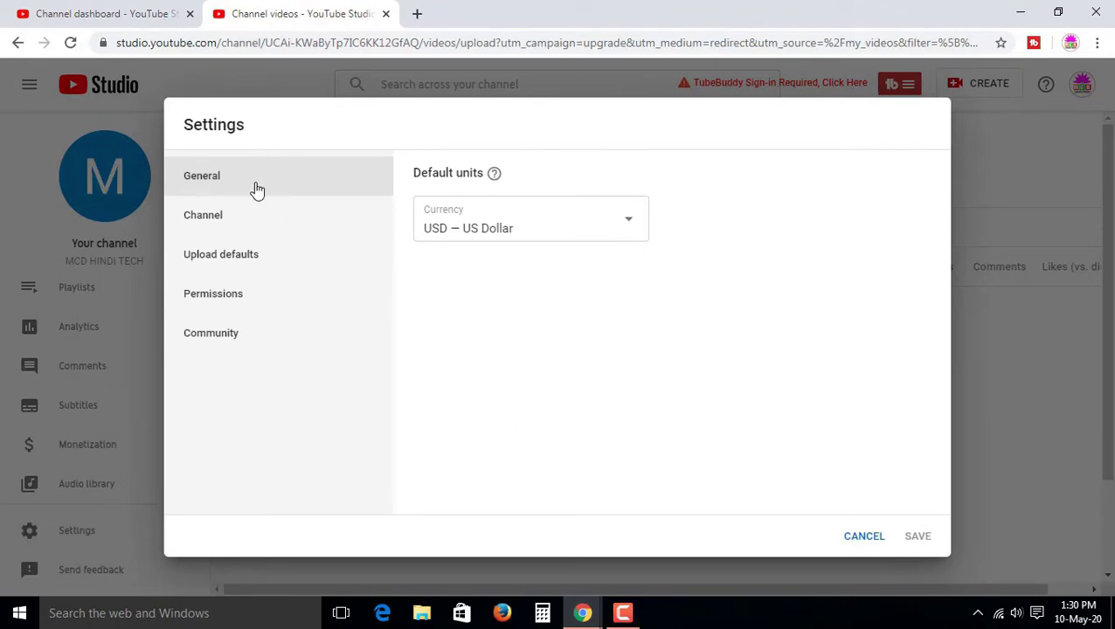
left_click(249, 227)
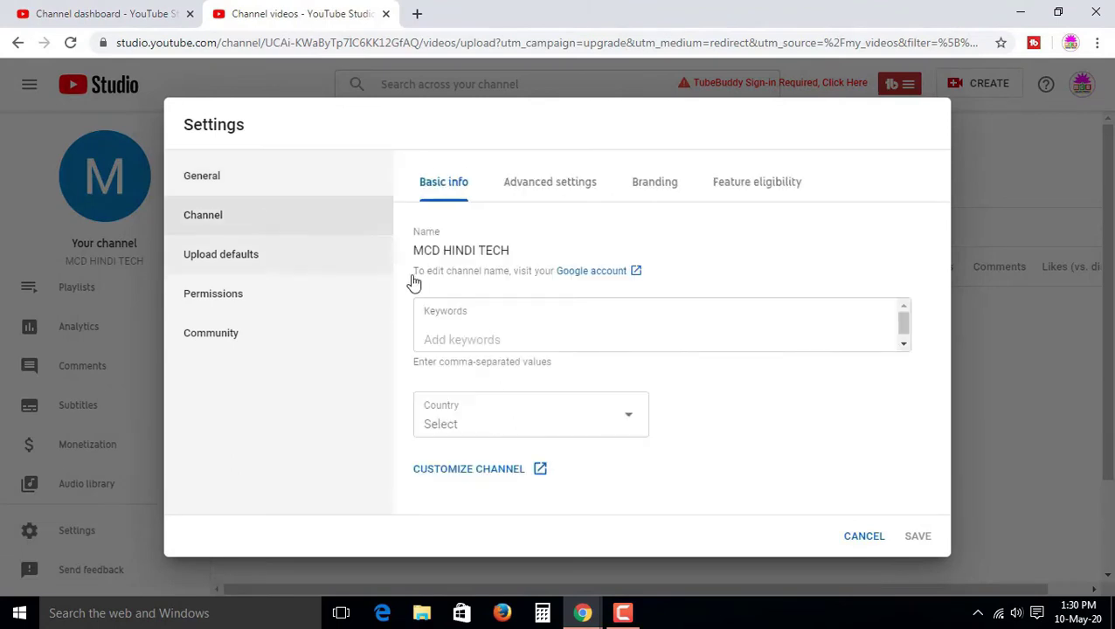
scroll(566, 337, "down", 1)
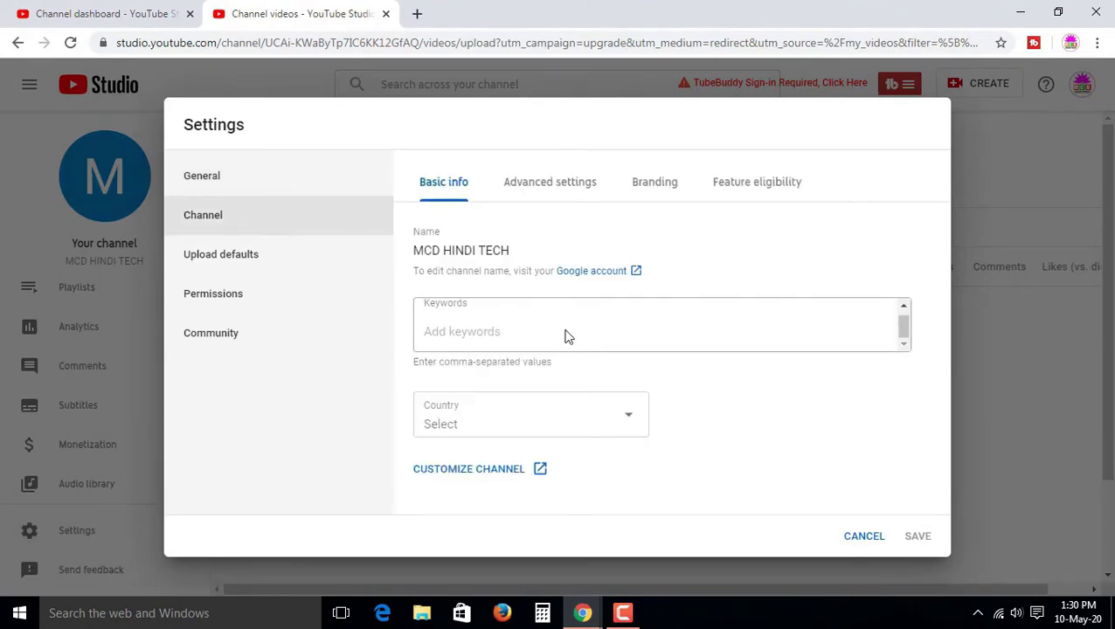
left_click(626, 437)
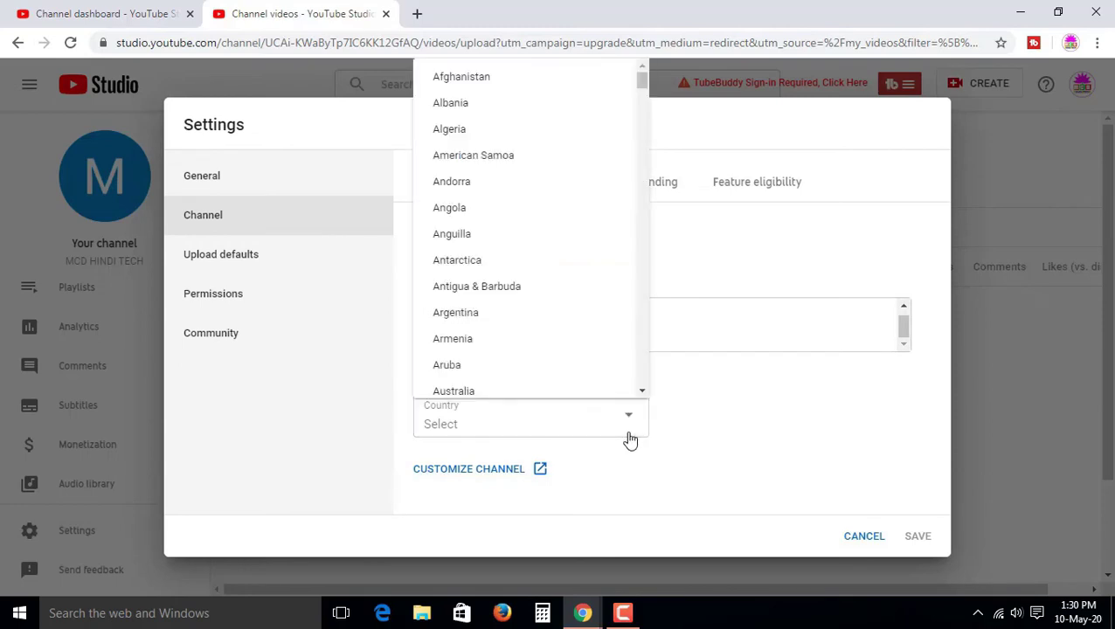
scroll(587, 361, "down", 15)
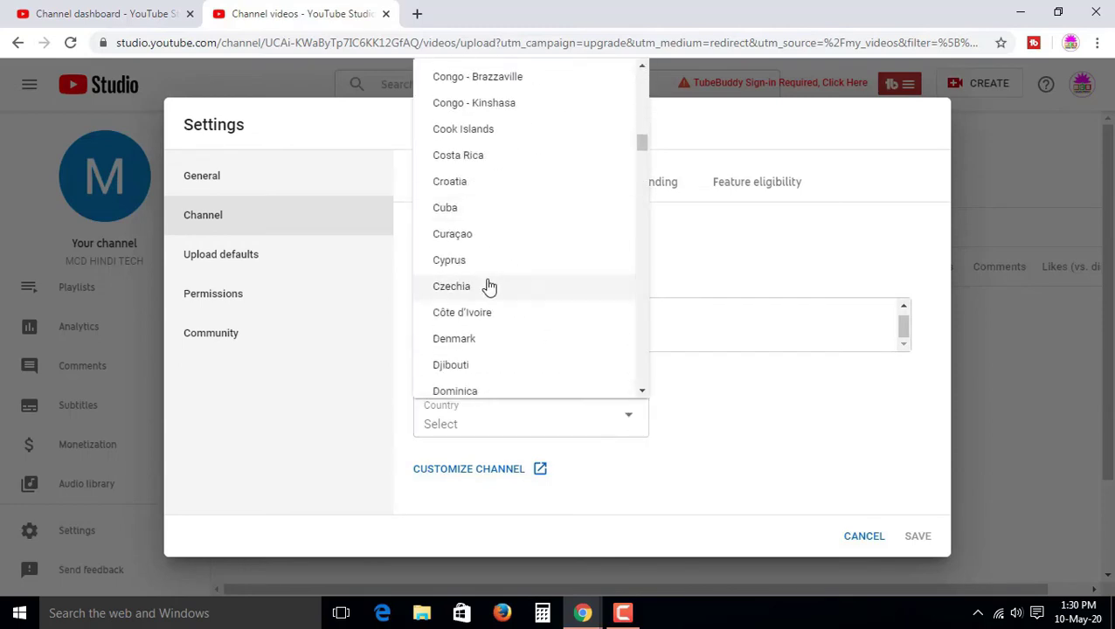
scroll(476, 297, "down", 15)
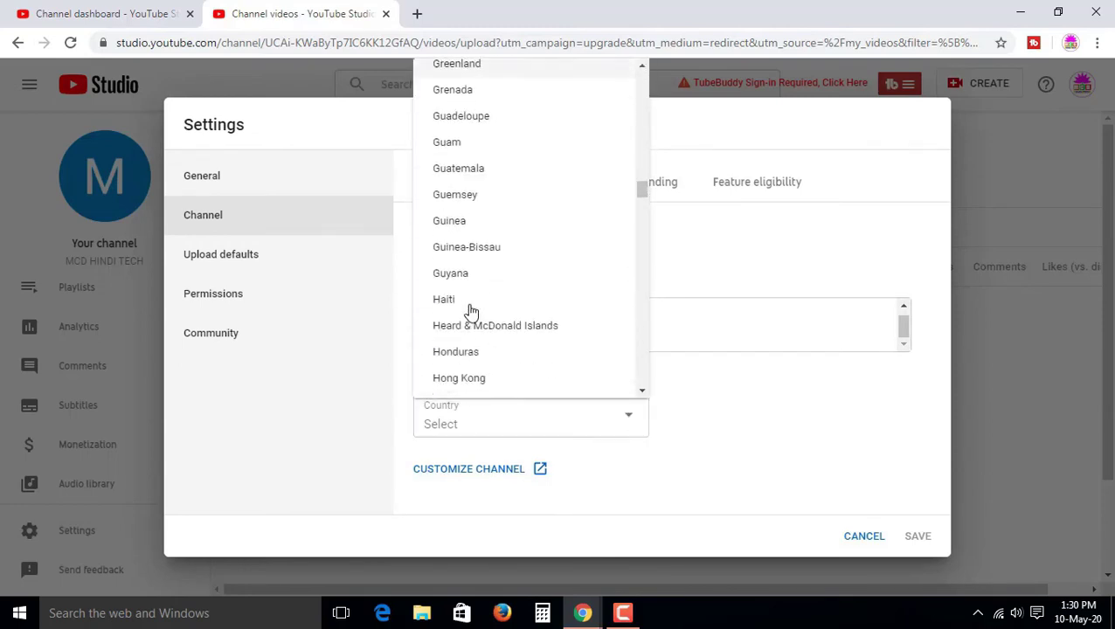
scroll(465, 316, "down", 3)
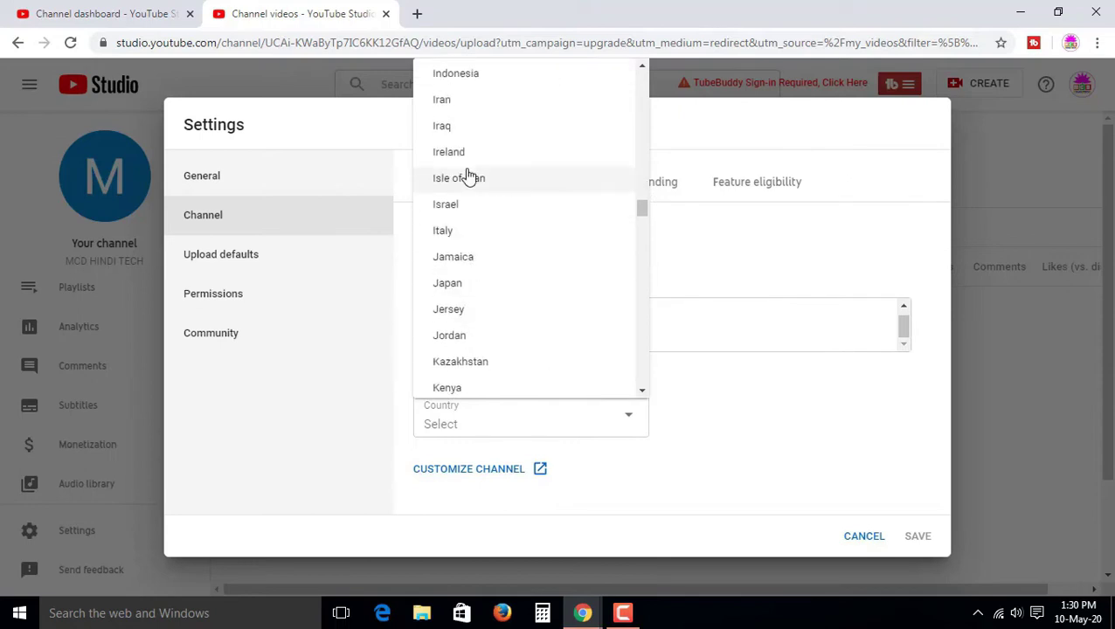
scroll(469, 175, "down", 1)
scroll(469, 174, "up", 2)
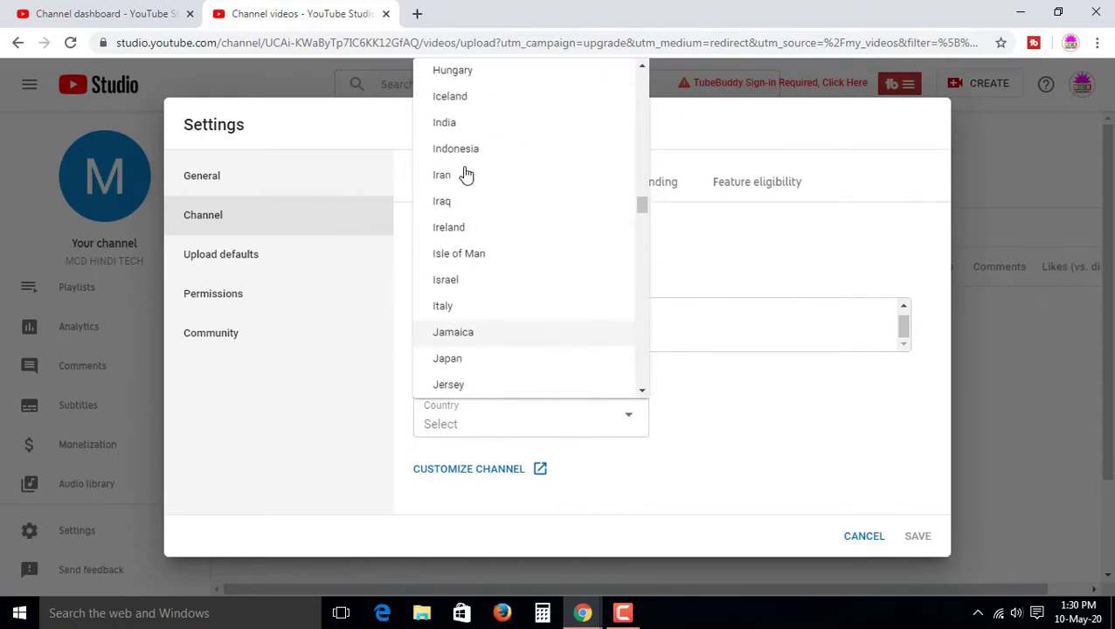
scroll(466, 171, "up", 1)
scroll(465, 171, "down", 1)
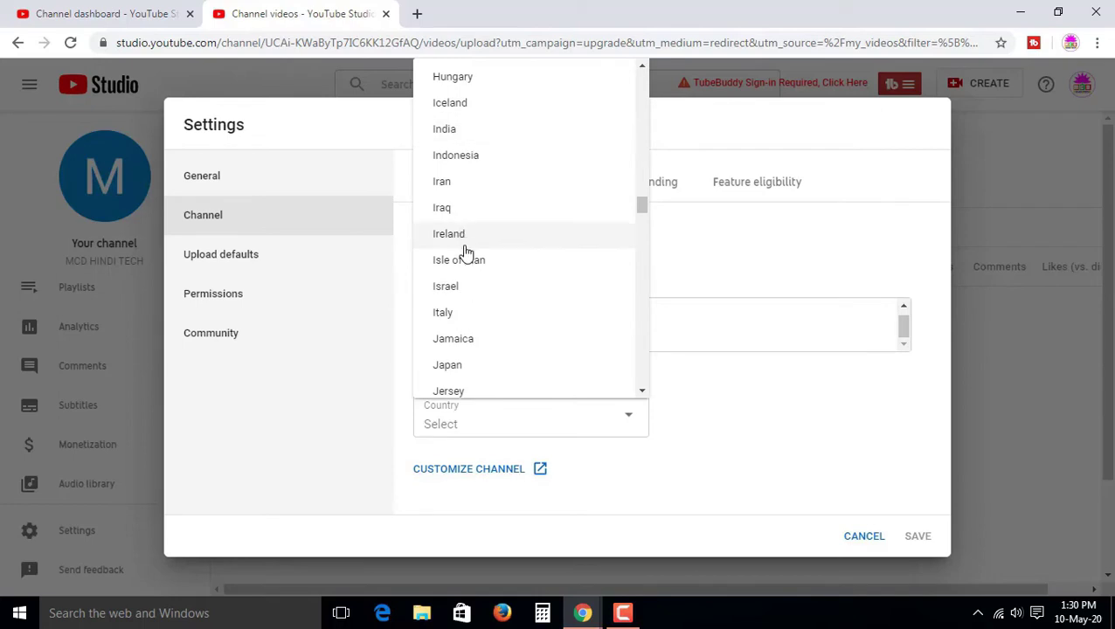
left_click(481, 129)
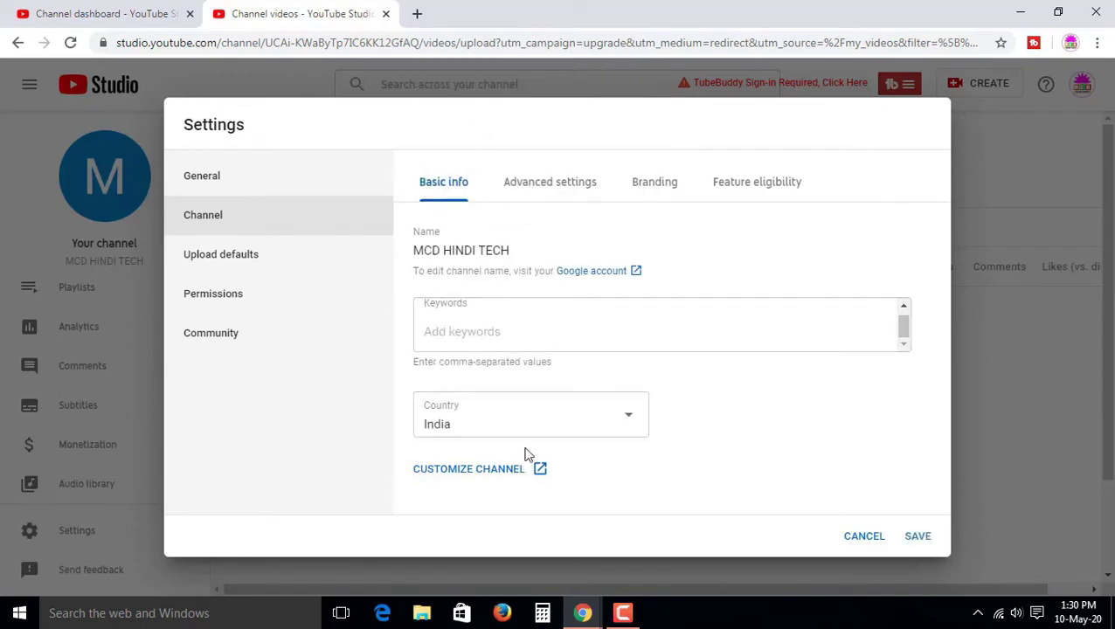
- Open the channel customization page from the basic info settings, and open and save the channel settings there
left_click(502, 472)
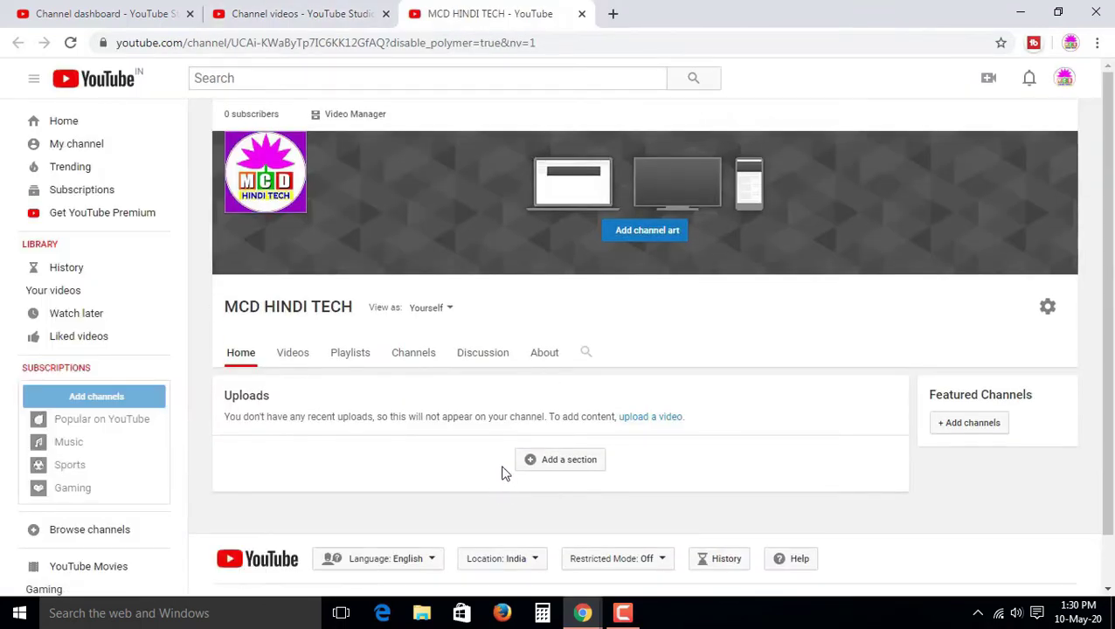
scroll(507, 458, "down", 1)
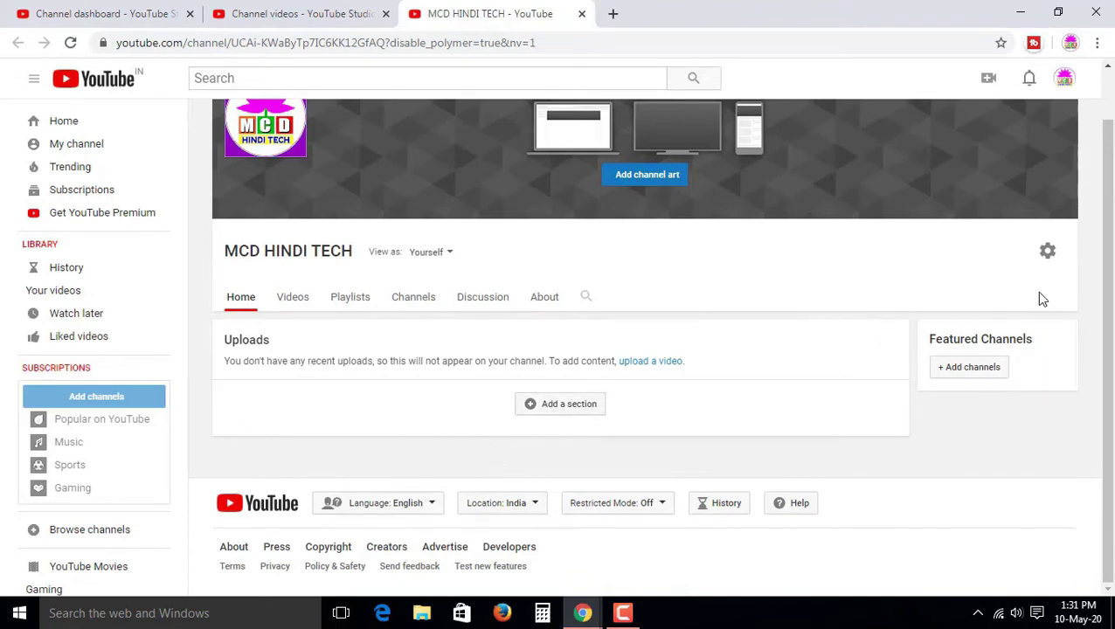
left_click(1047, 253)
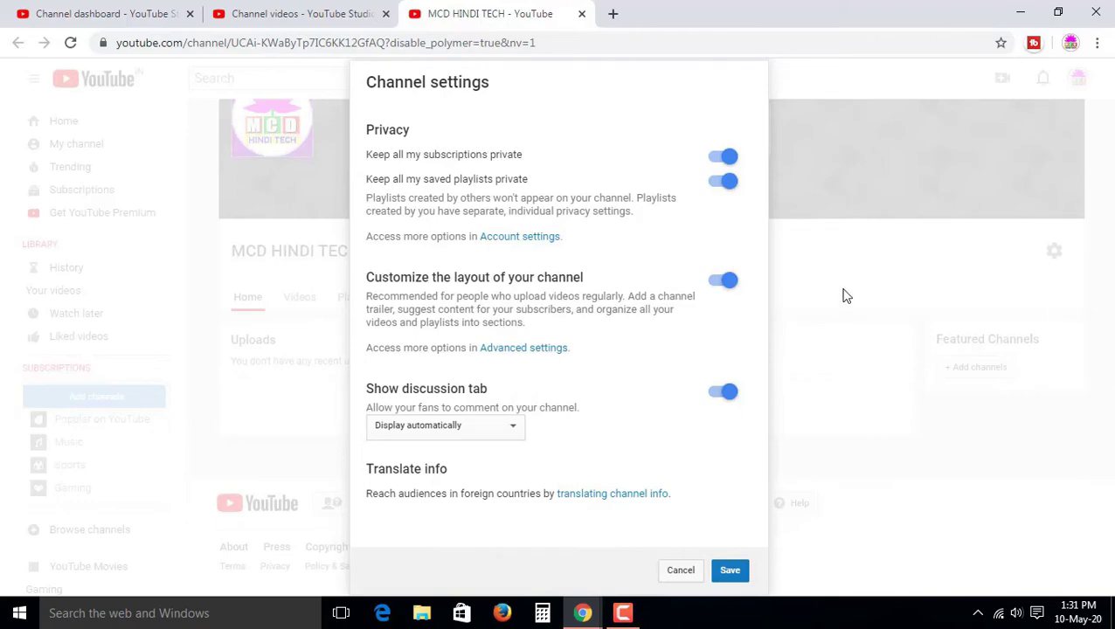
left_click(725, 575)
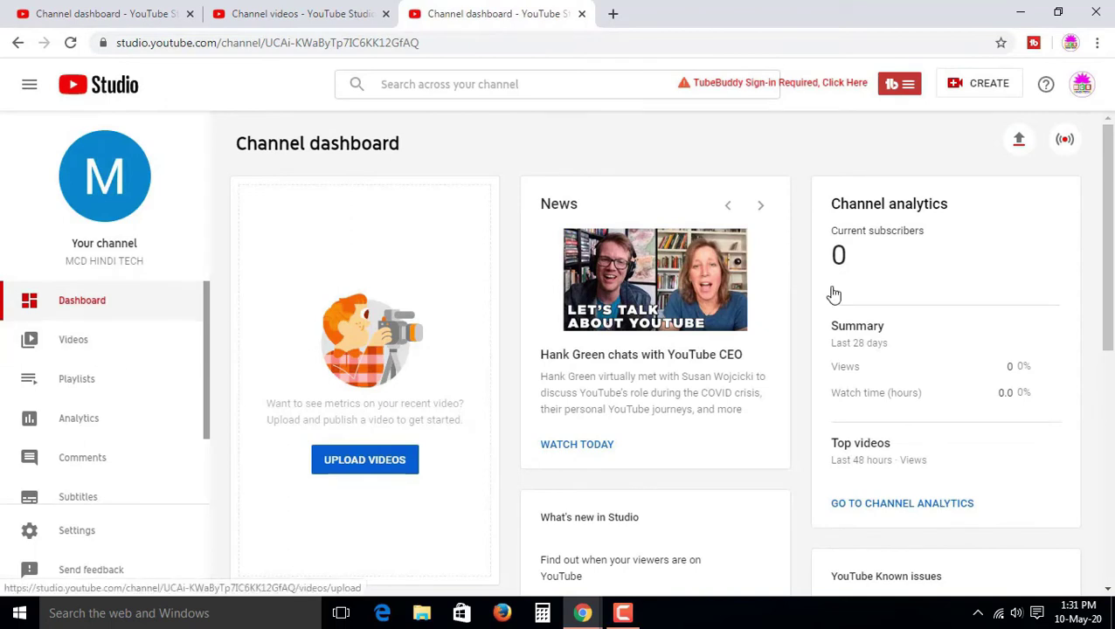
- Return from Studio to the channel page, enter channel customization and reopen the Video Manager
left_click(1081, 91)
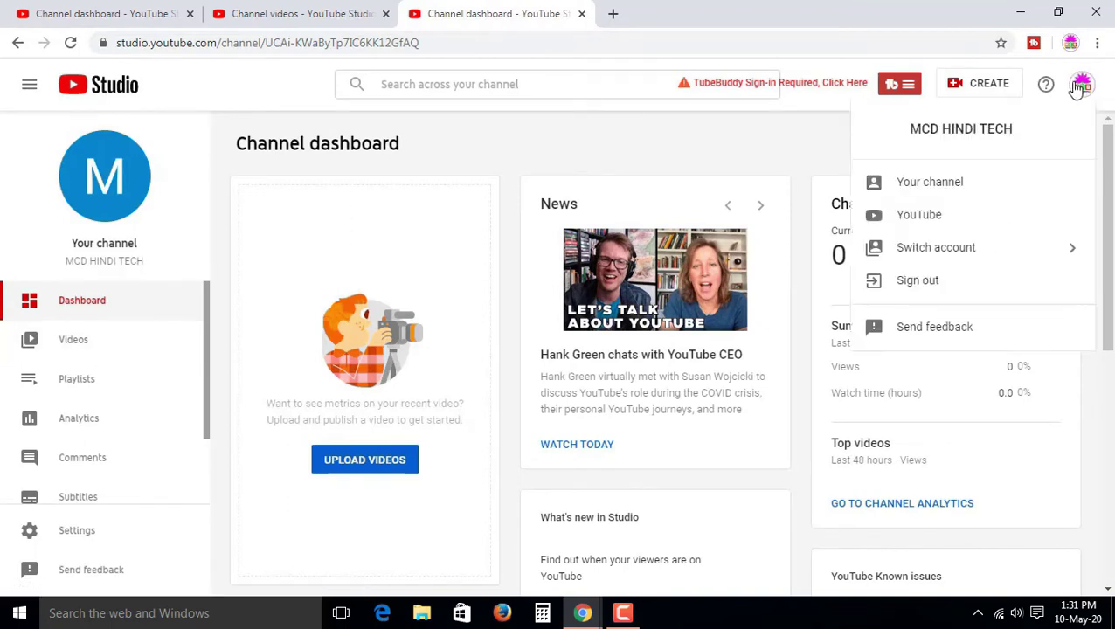
left_click(929, 183)
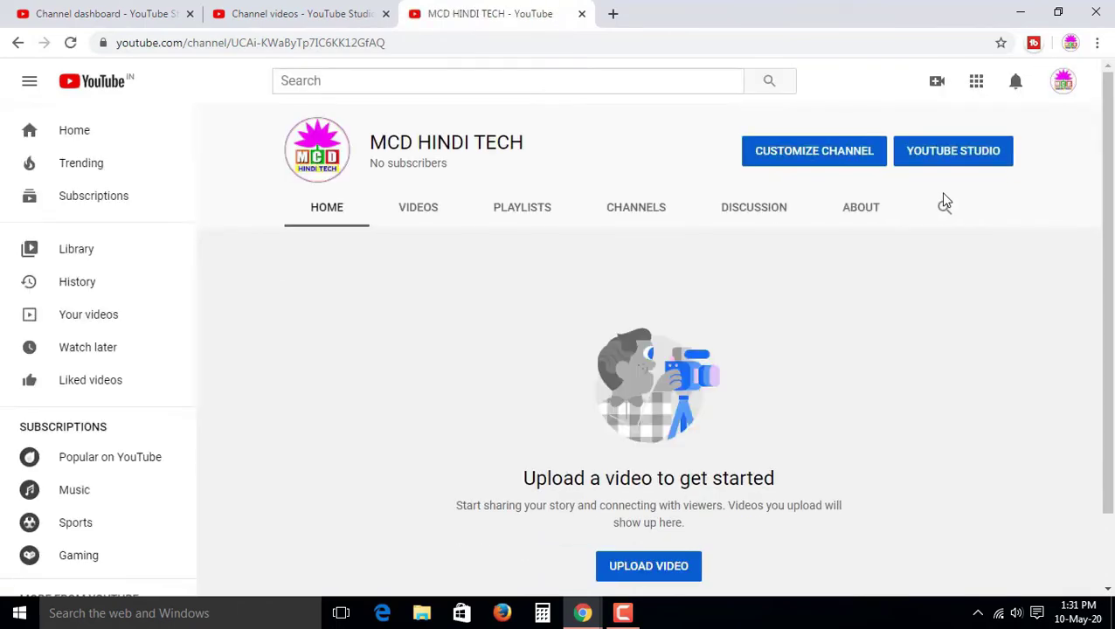
left_click(873, 158)
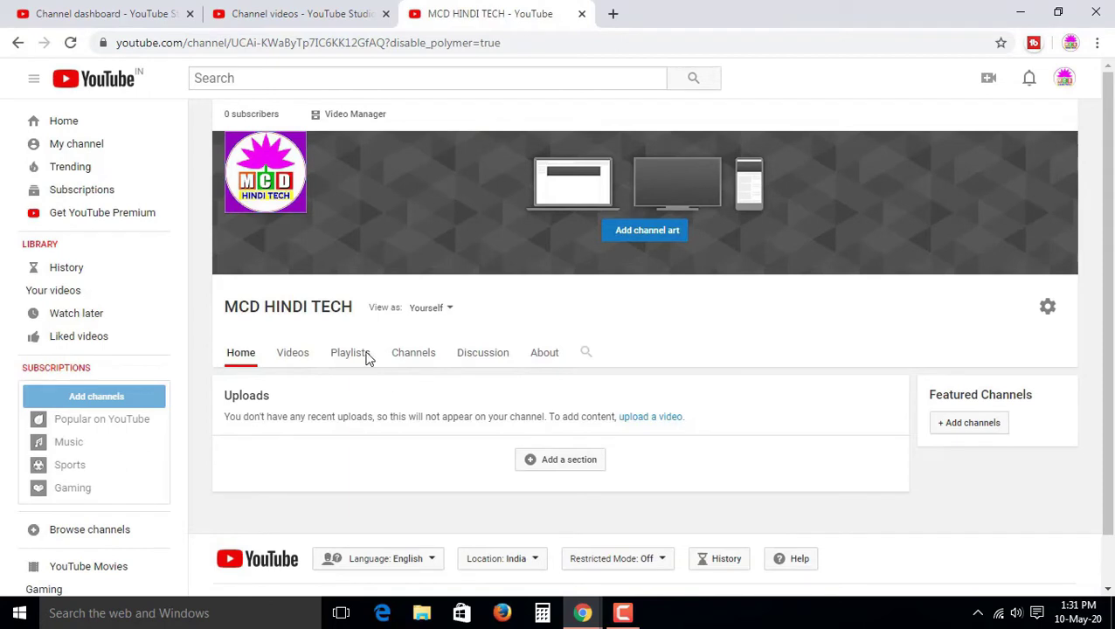
left_click(329, 121)
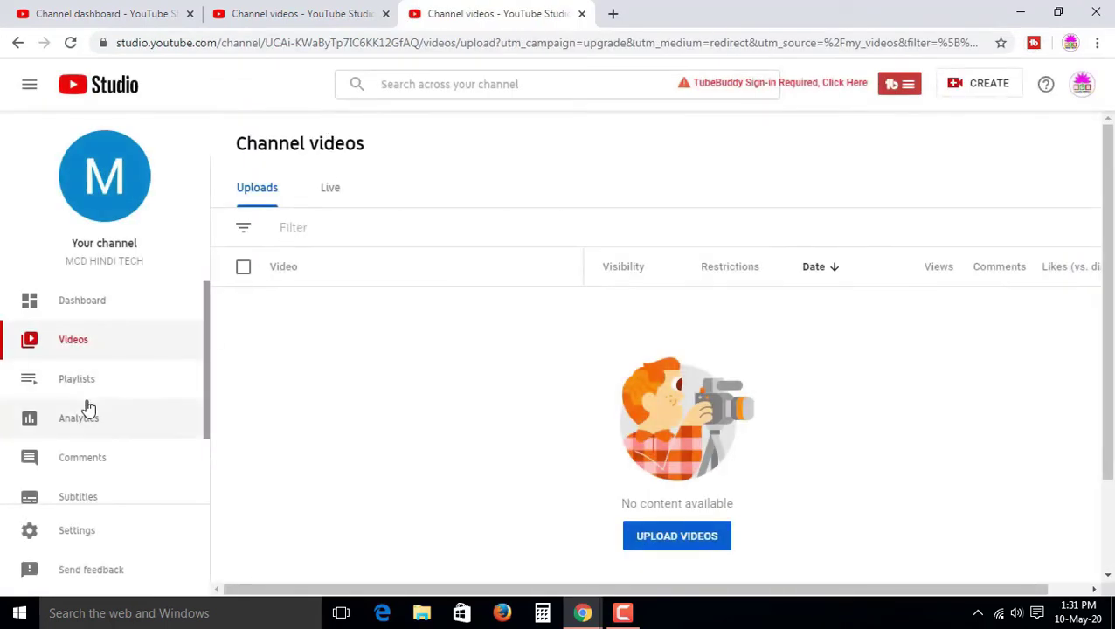
- Check the channel's monetization page, follow its location update link and set the country to India in the advanced settings
scroll(83, 406, "down", 2)
left_click(85, 448)
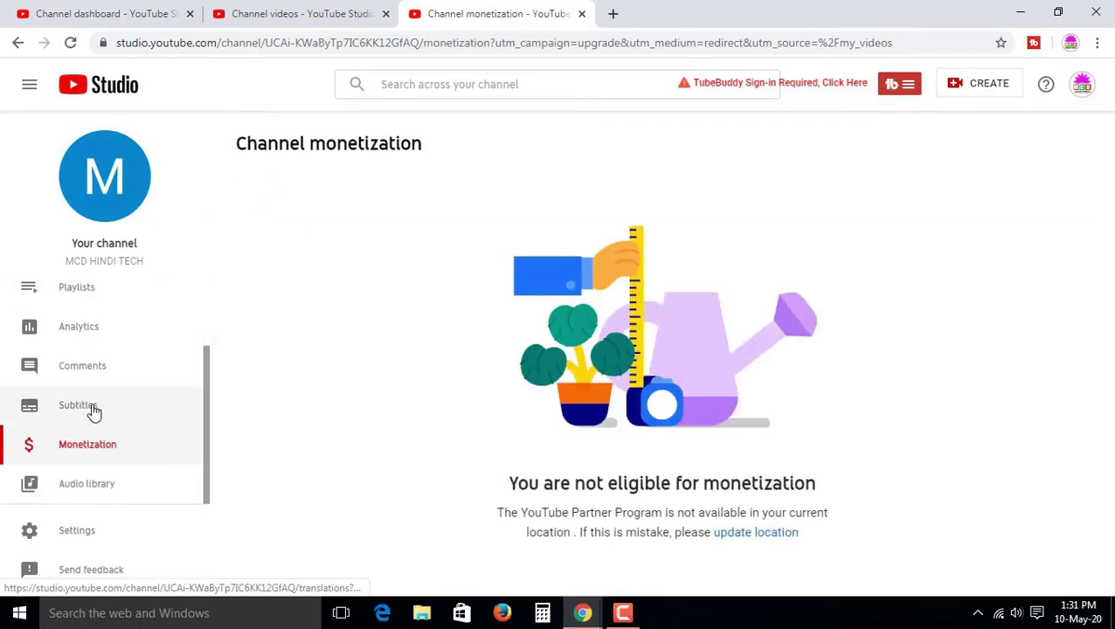
left_click(750, 535)
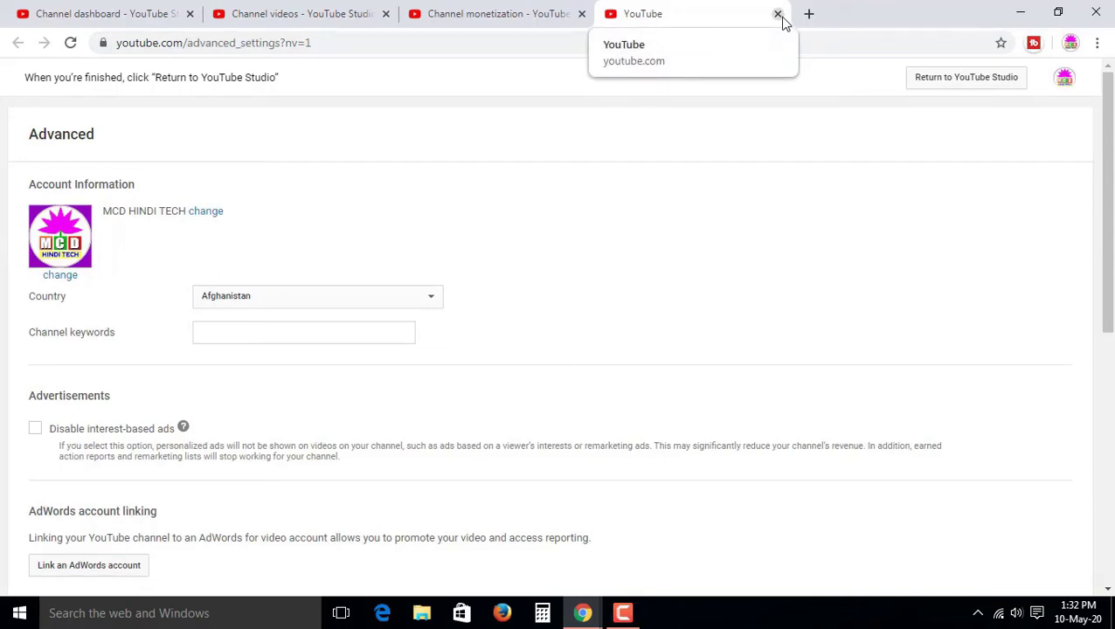
left_click(407, 300)
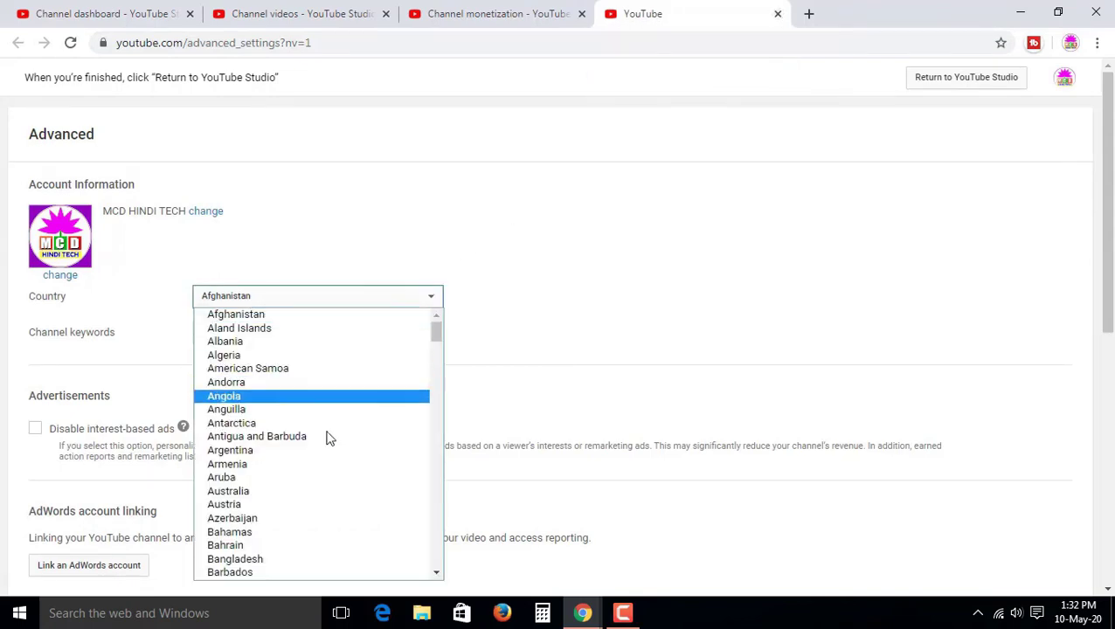
key("i")
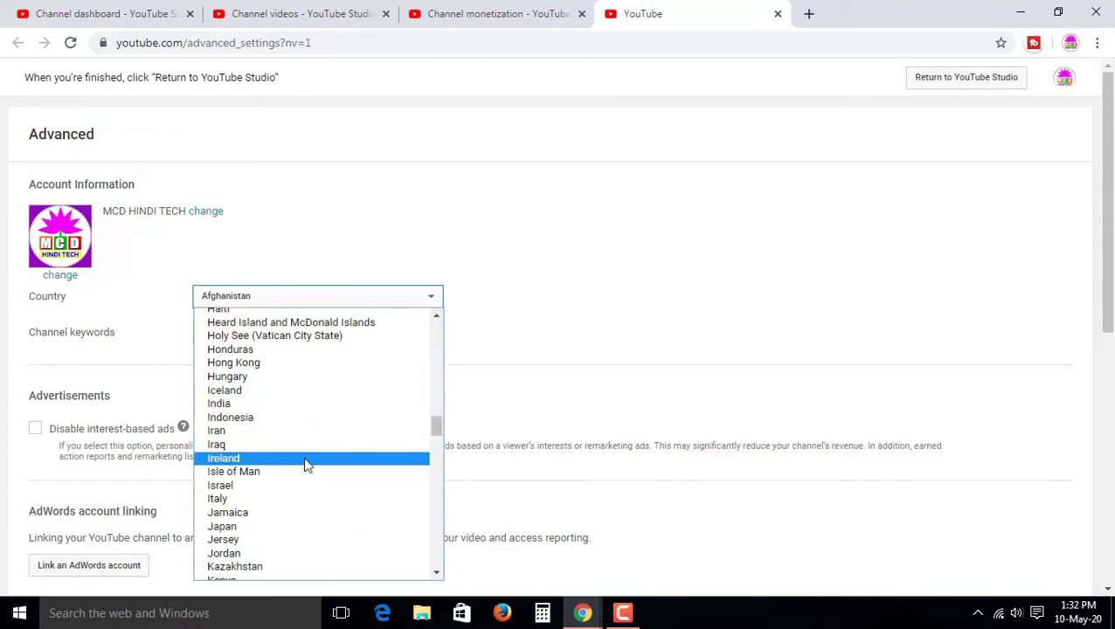
left_click(317, 403)
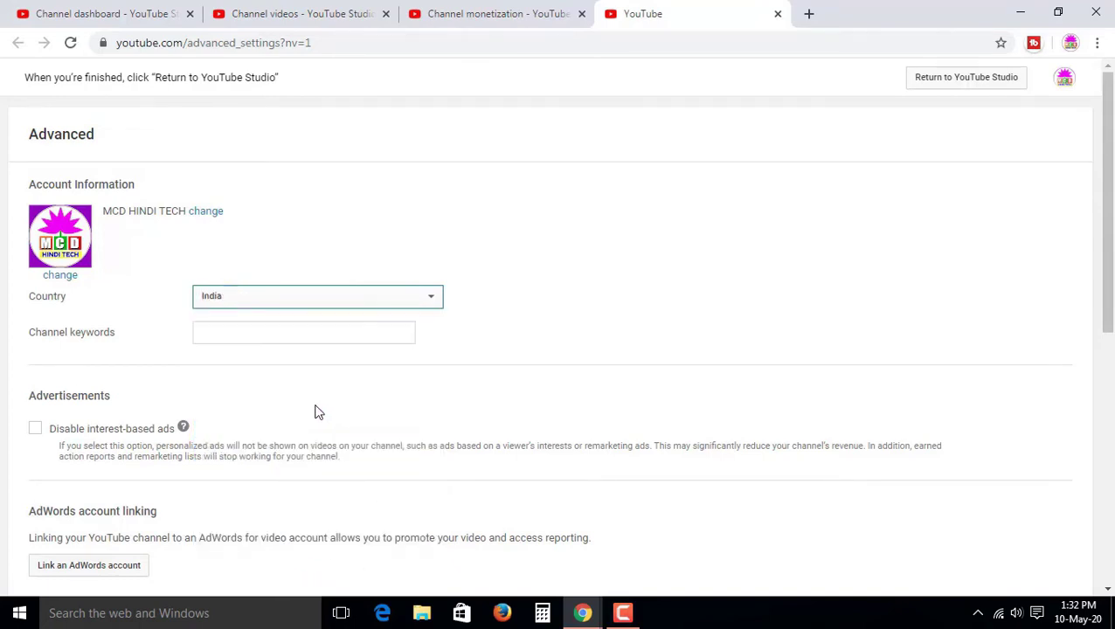
- Enter "mcd hindi tech" as the channel keywords and save the advanced settings
left_click(244, 332)
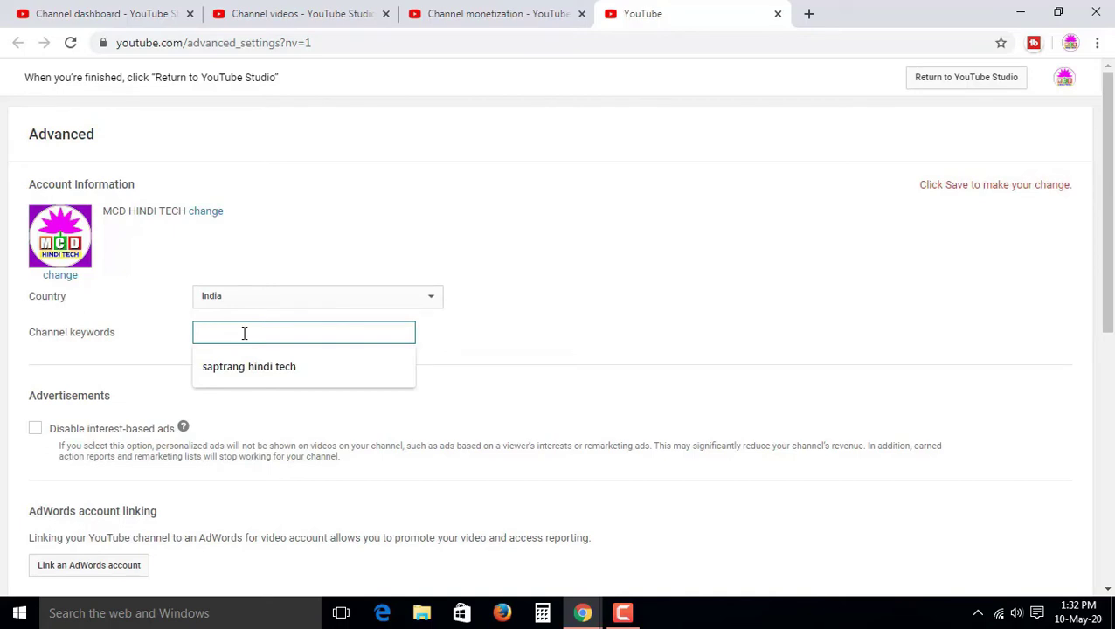
type("mcd hindi tech")
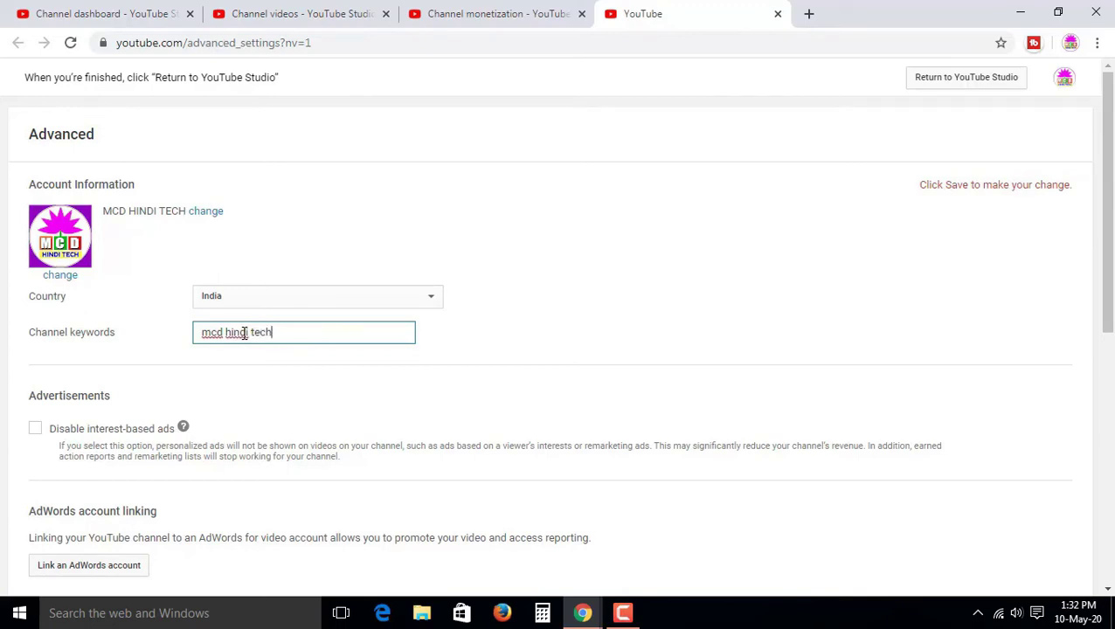
scroll(278, 437, "down", 2)
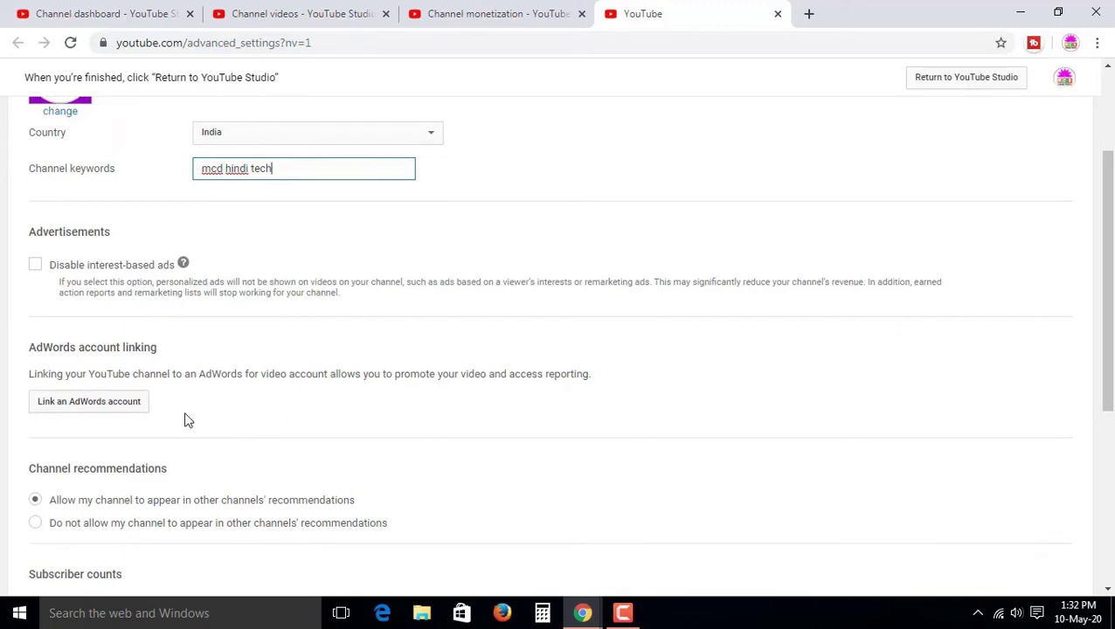
scroll(186, 420, "down", 1)
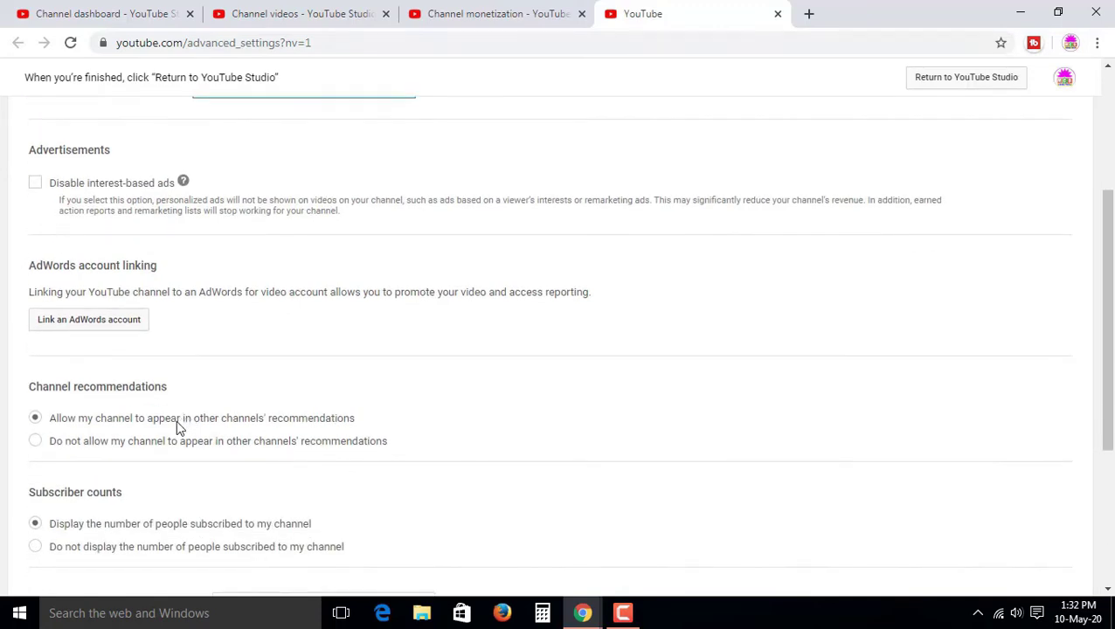
scroll(176, 426, "down", 1)
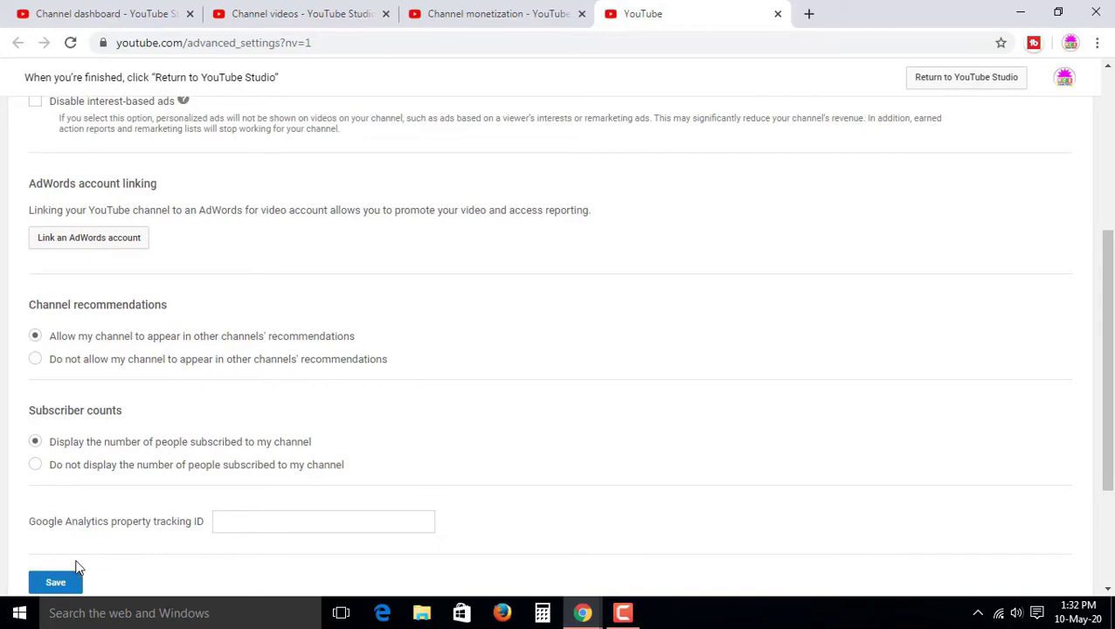
left_click(56, 585)
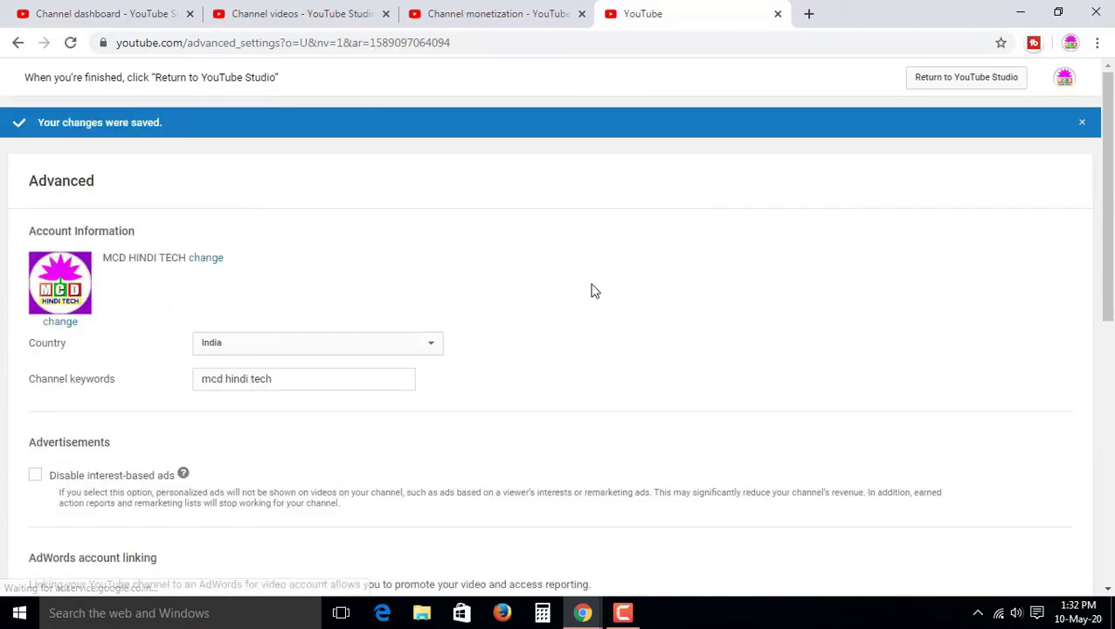
- Return to YouTube Studio and look over the channel dashboard and the channel videos page
left_click(929, 84)
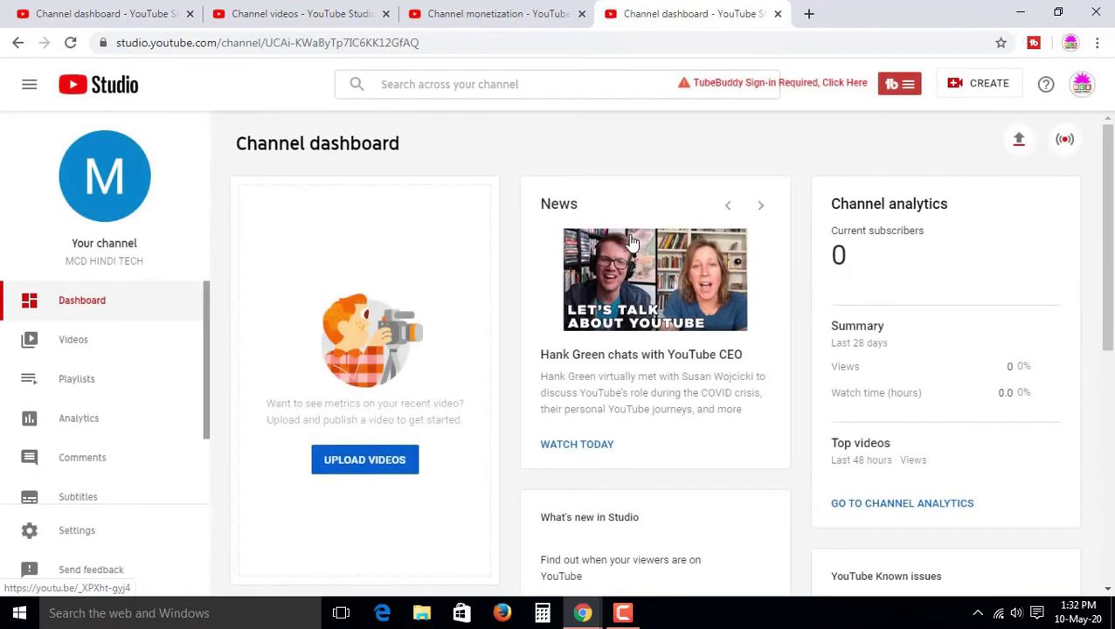
scroll(635, 254, "down", 1)
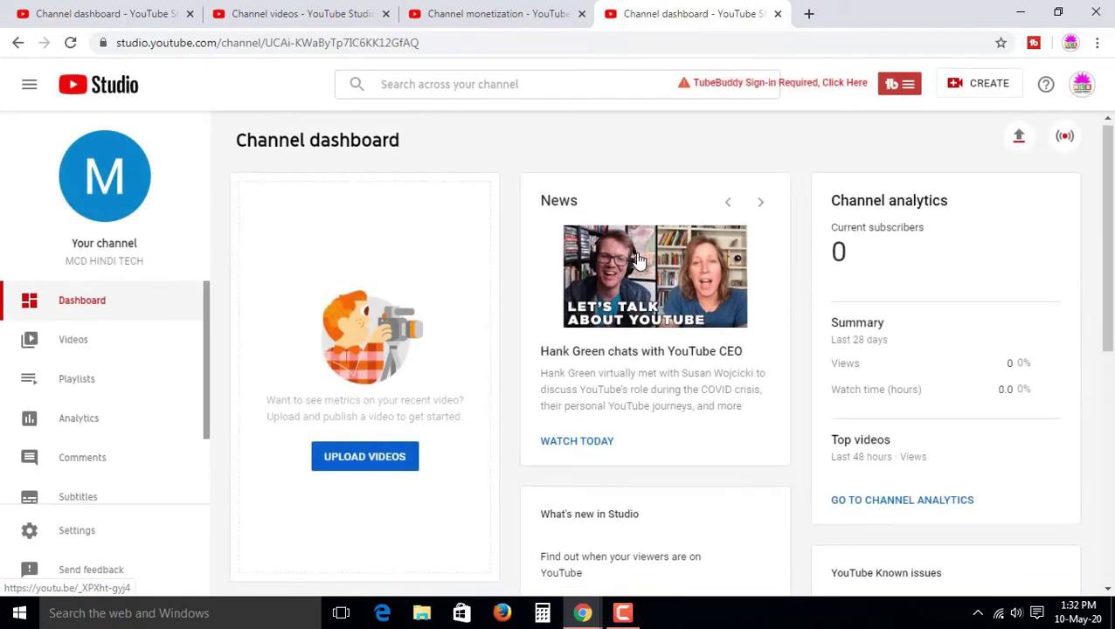
scroll(639, 257, "up", 1)
scroll(639, 260, "down", 3)
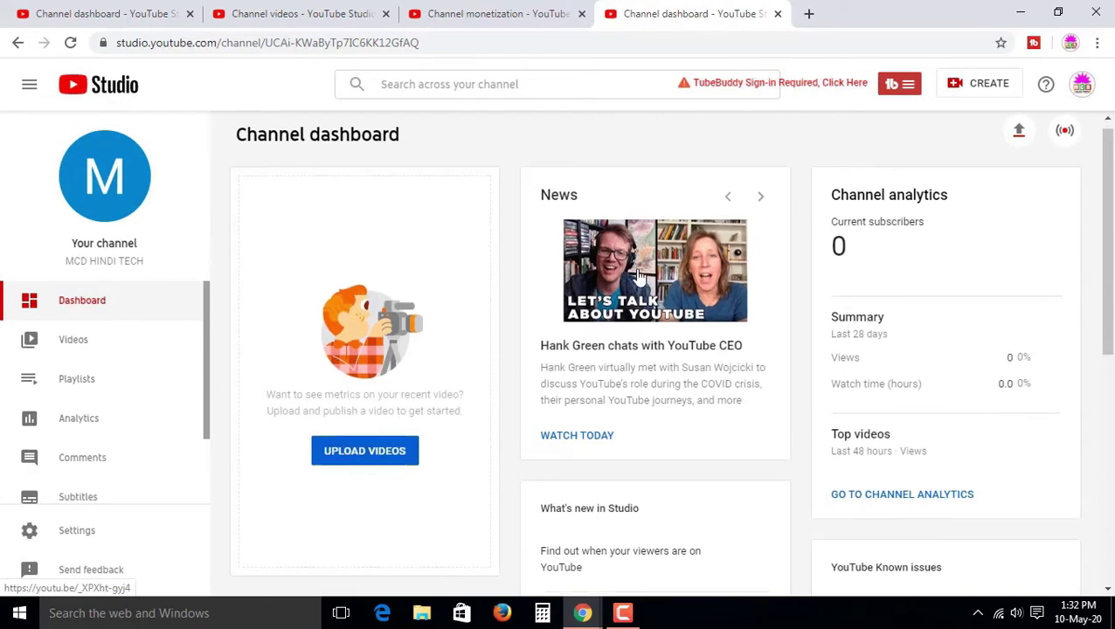
scroll(640, 271, "down", 3)
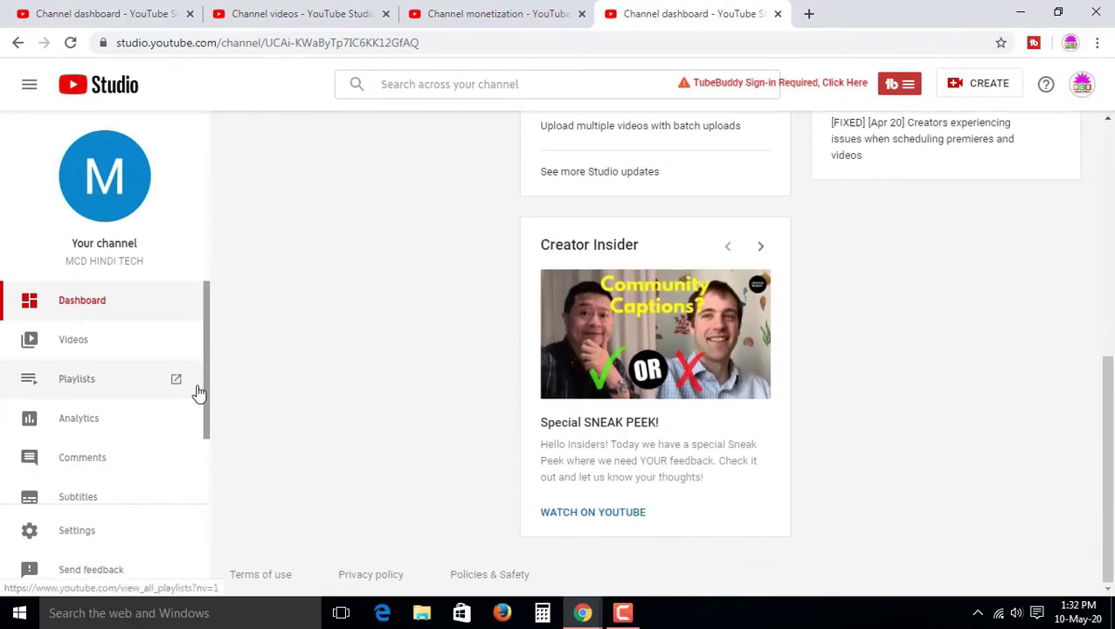
left_click(122, 346)
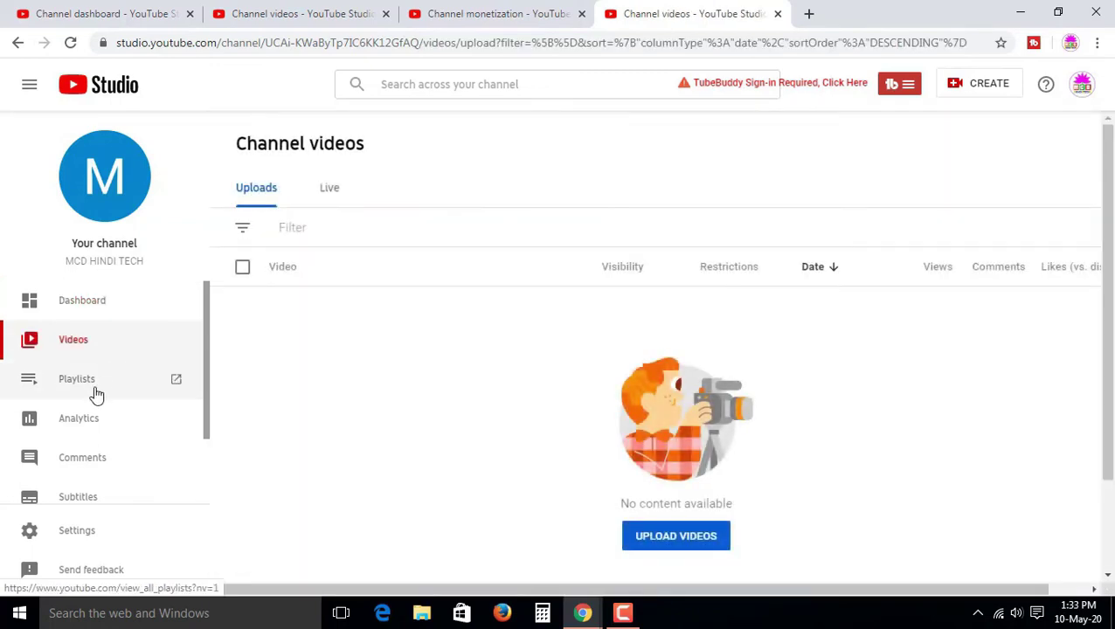
- View the channel analytics overview and its advanced mode report, and close the report
left_click(81, 421)
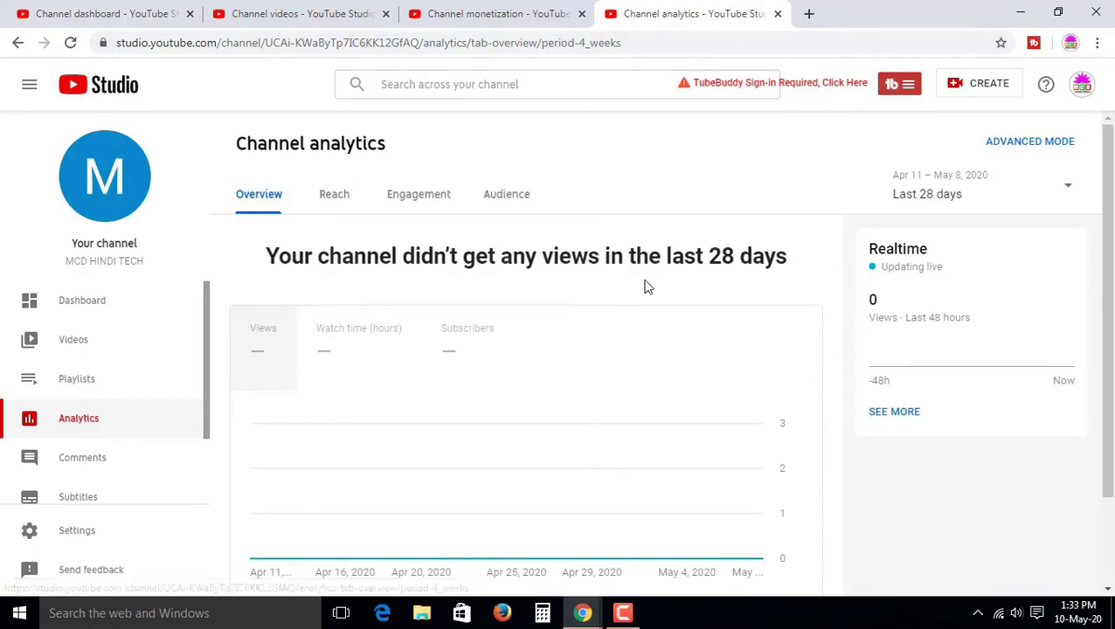
left_click(1025, 143)
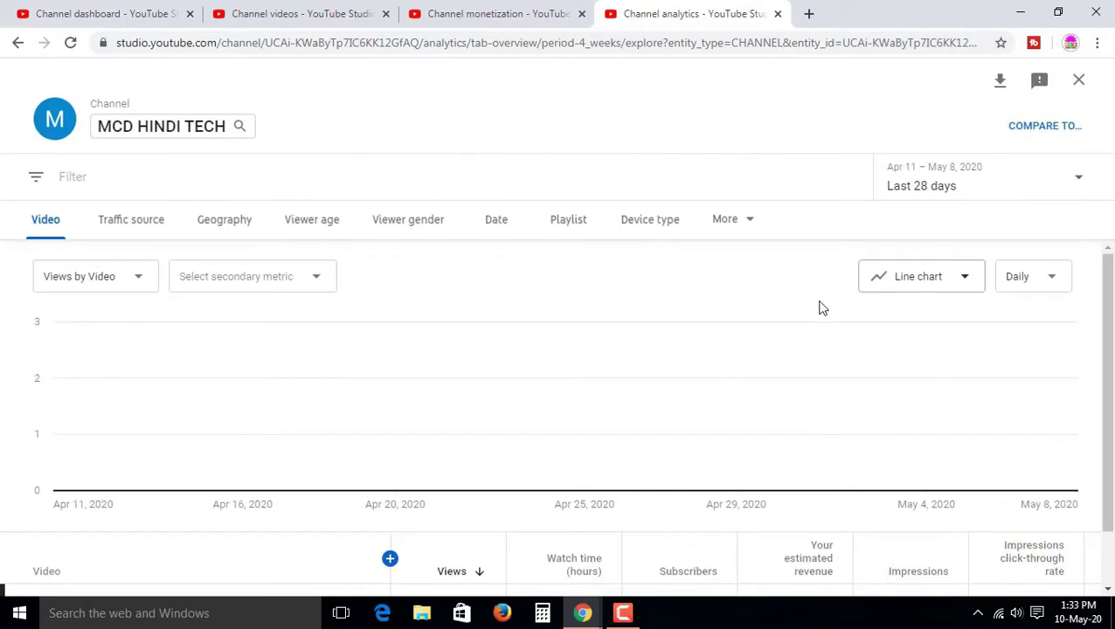
scroll(709, 363, "down", 2)
scroll(709, 369, "up", 2)
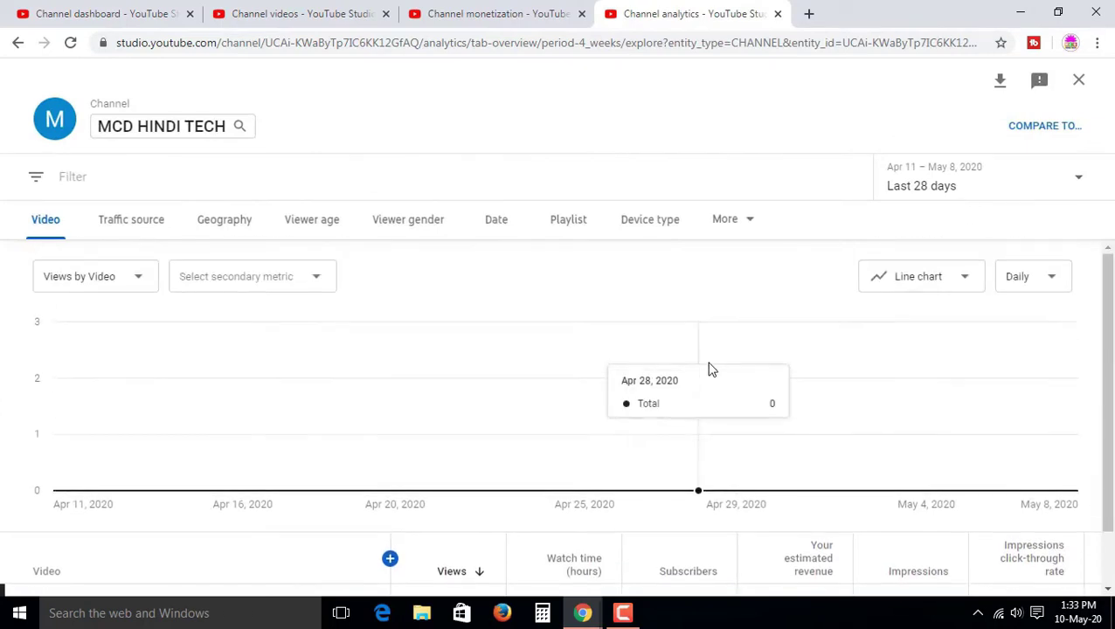
left_click(1078, 80)
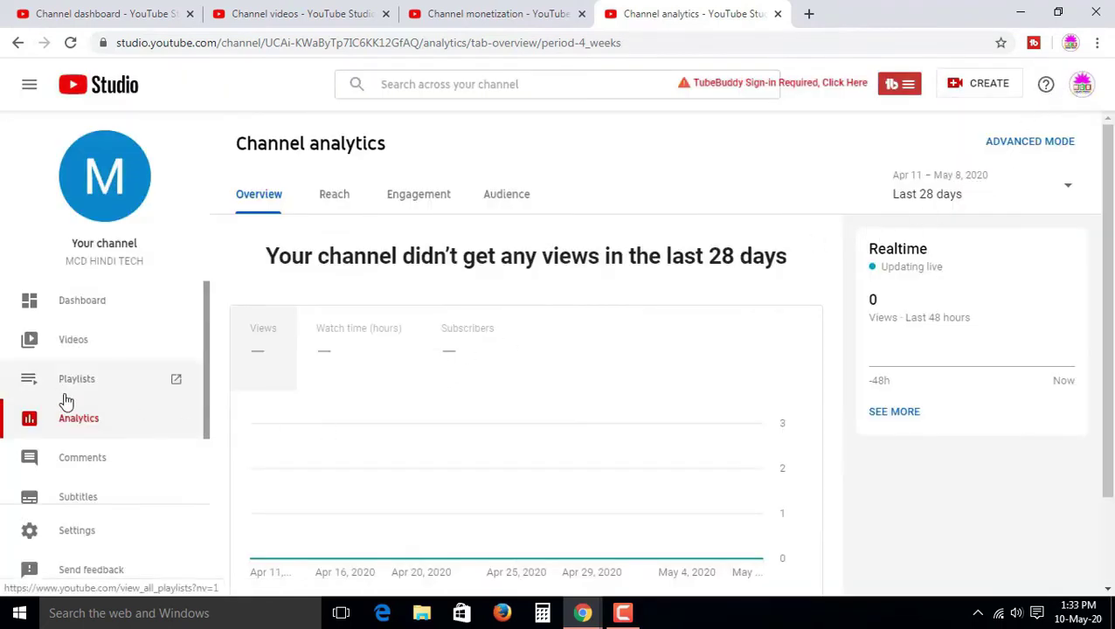
- Open the Studio settings and review the channel's basic info, advanced settings and branding sections
scroll(67, 423, "down", 2)
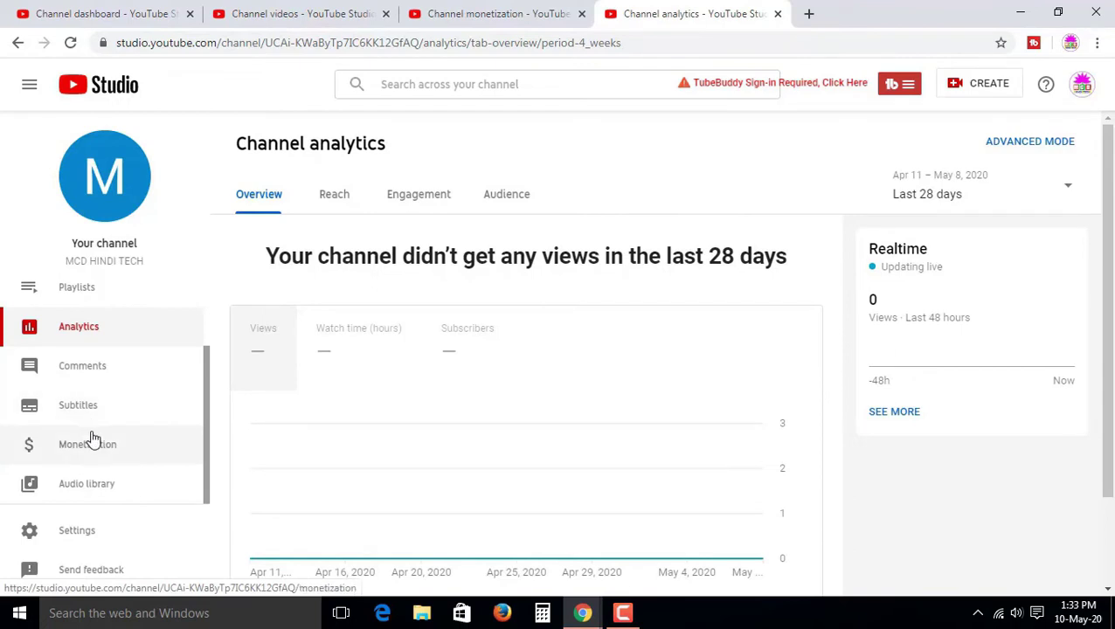
double_click(89, 527)
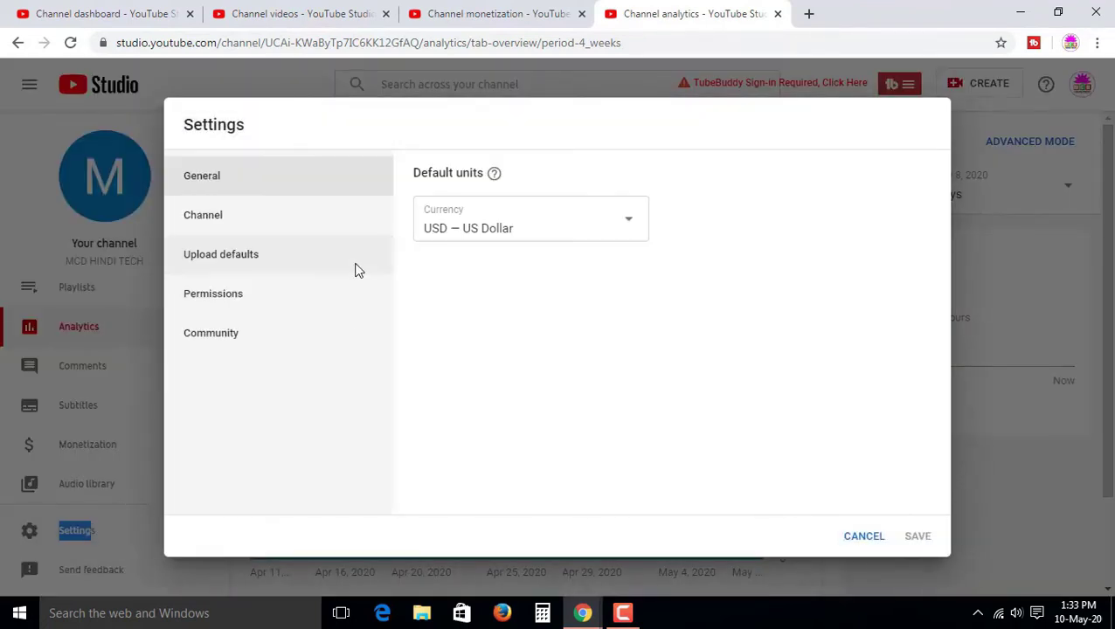
left_click(288, 230)
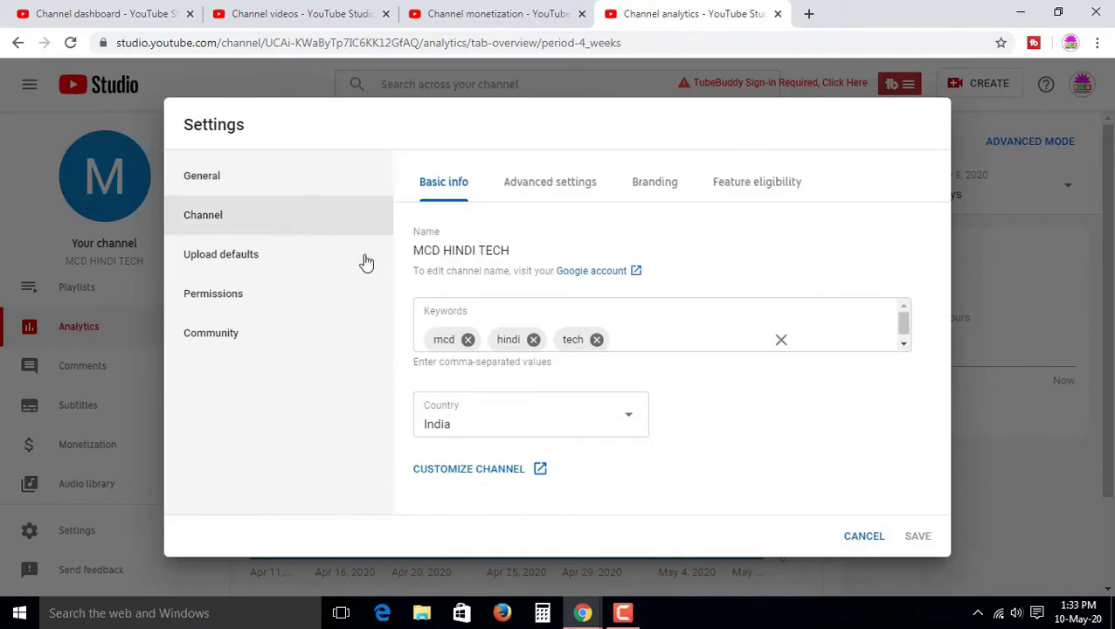
left_click(542, 181)
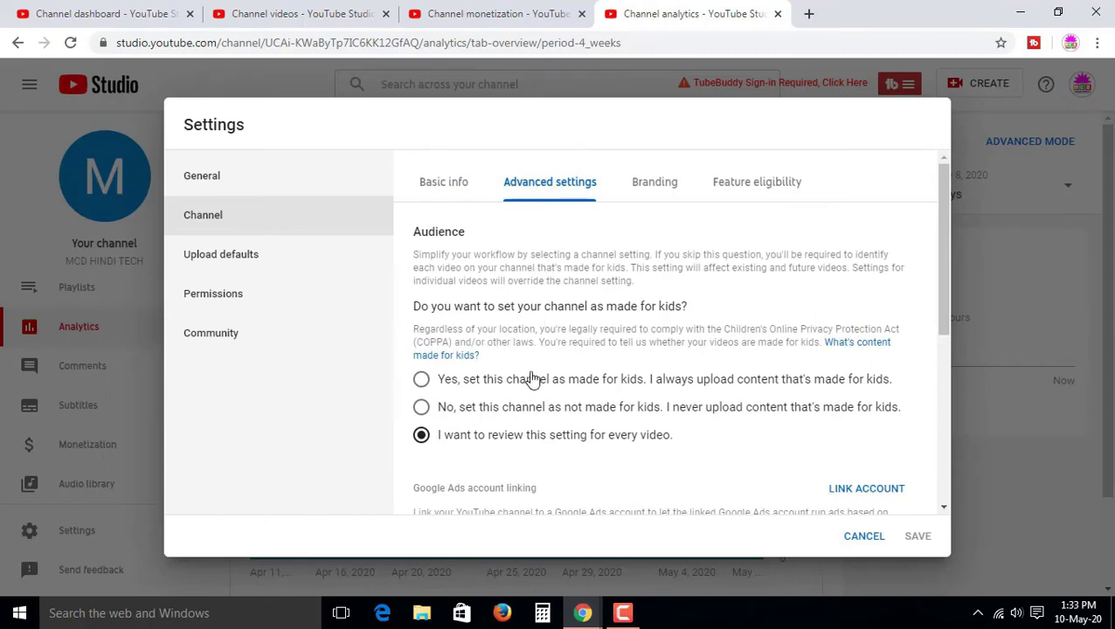
scroll(532, 378, "down", 1)
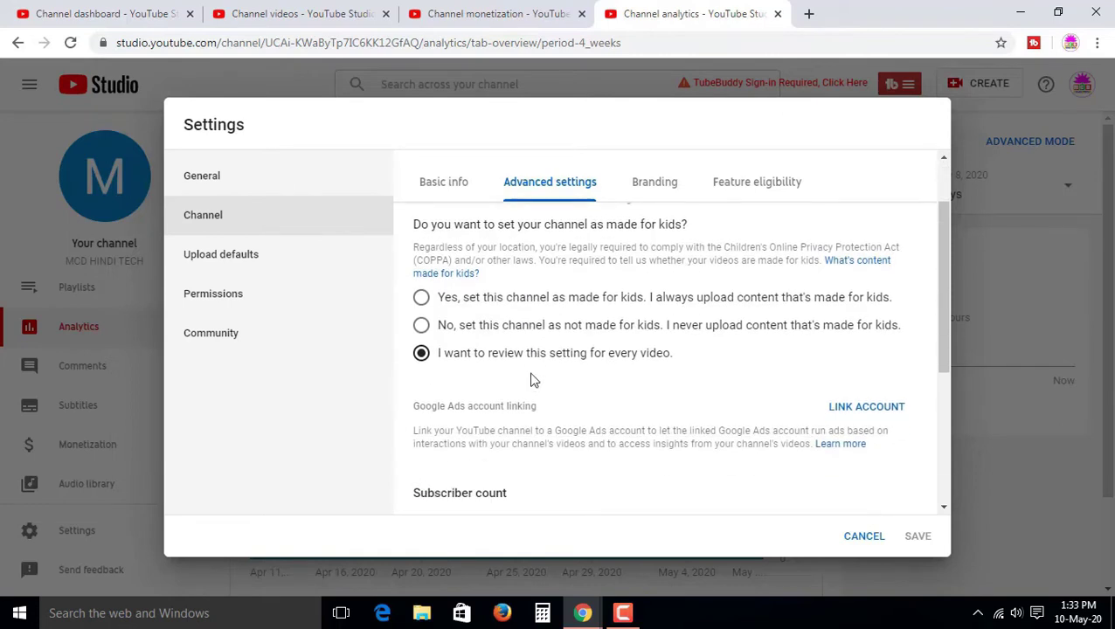
scroll(560, 372, "down", 1)
scroll(624, 323, "down", 3)
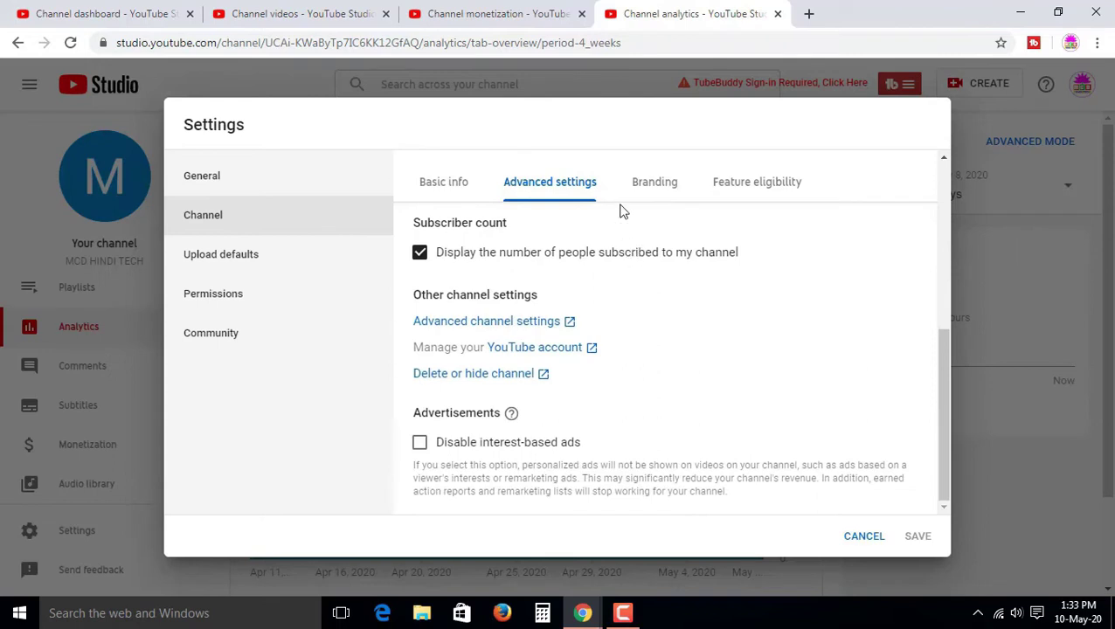
left_click(654, 176)
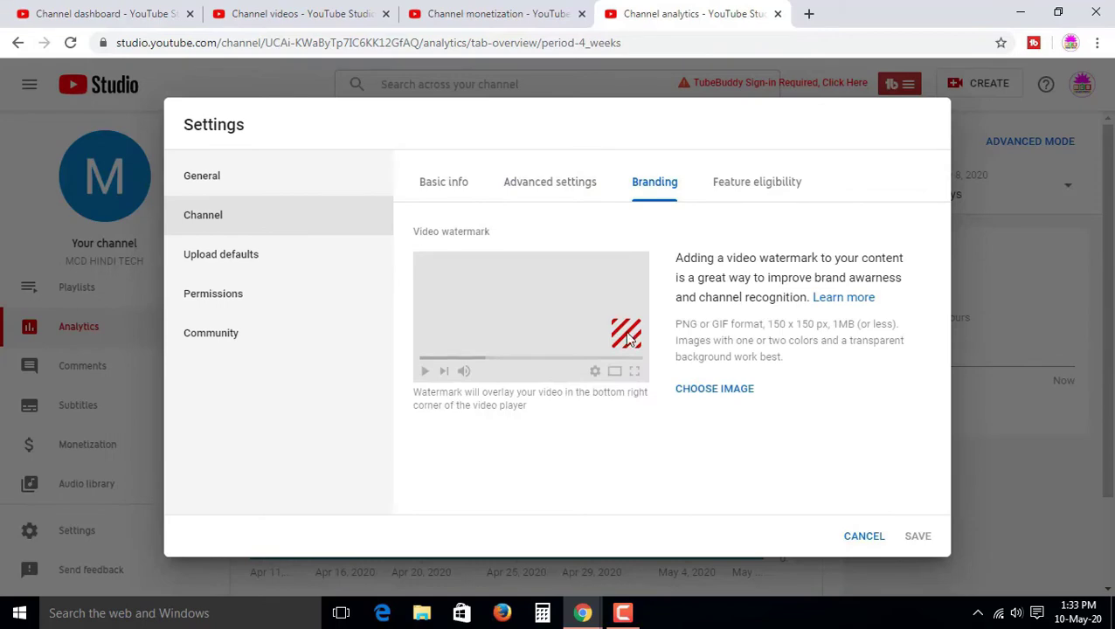
- Try to use the image "mcd tech hindi--2" as the video watermark
left_click(705, 391)
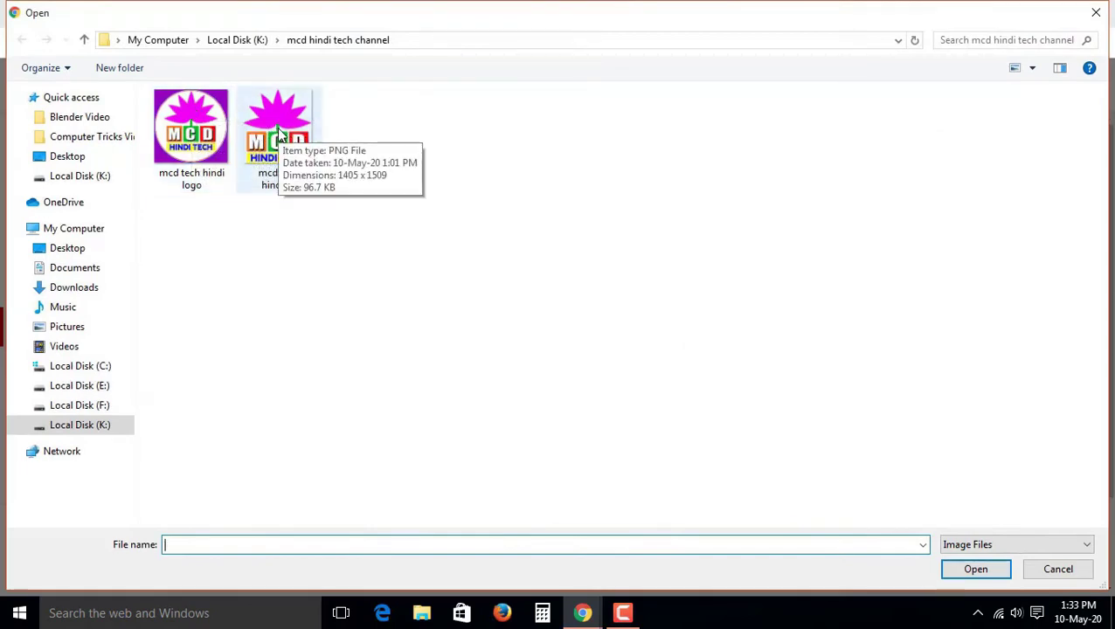
left_click(276, 136)
left_click(975, 569)
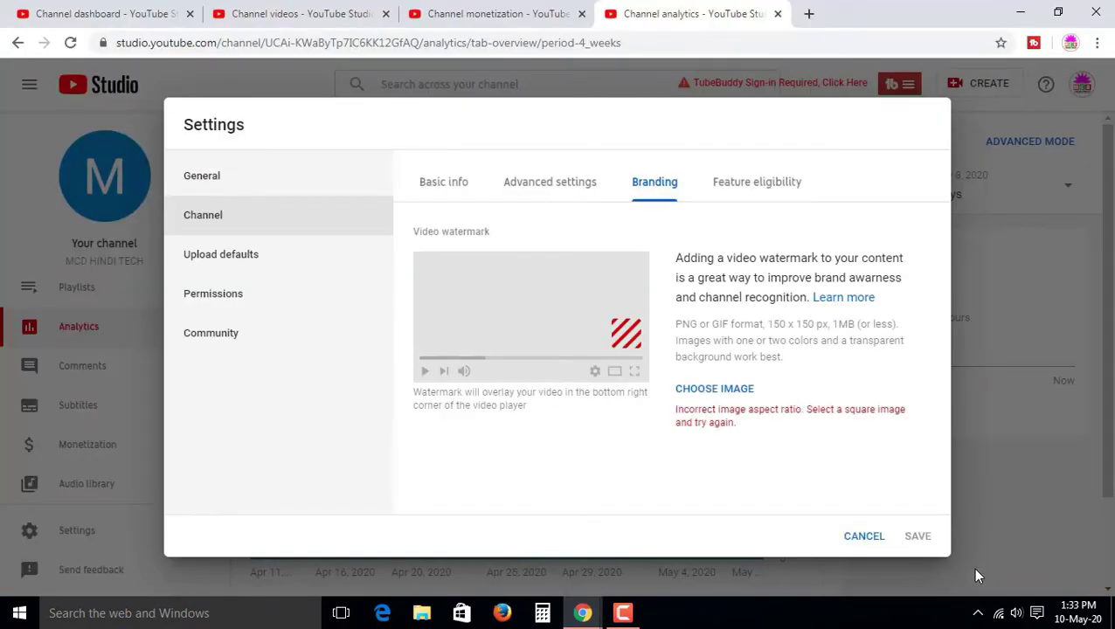
- Add the image "mcd tech hindi logo" as the video watermark and set its display time to the entire video
left_click(714, 390)
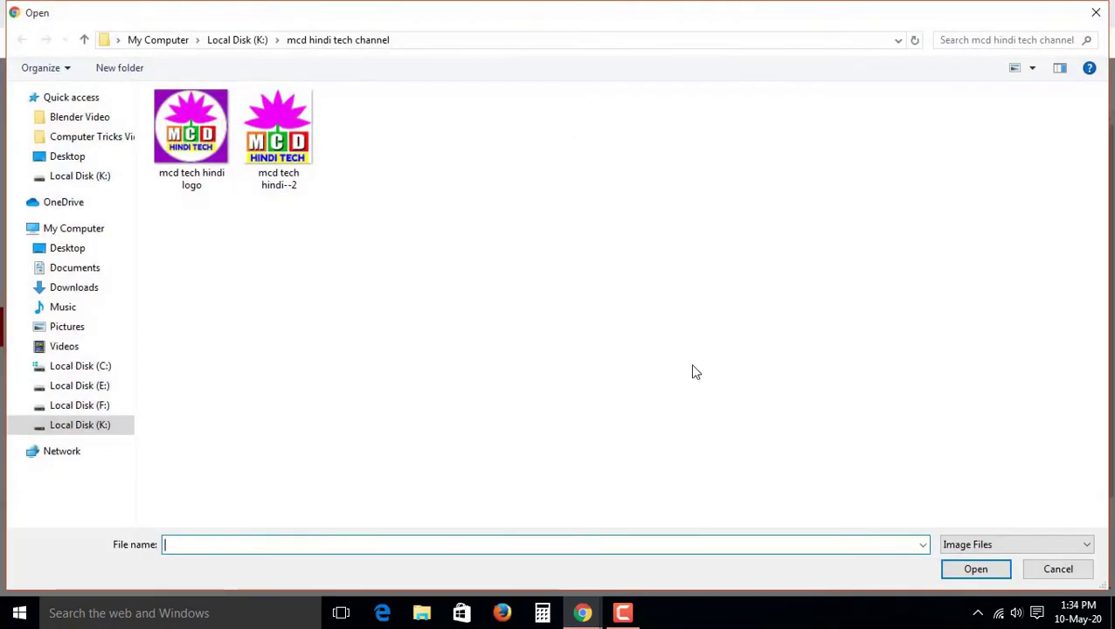
left_click(186, 135)
left_click(970, 569)
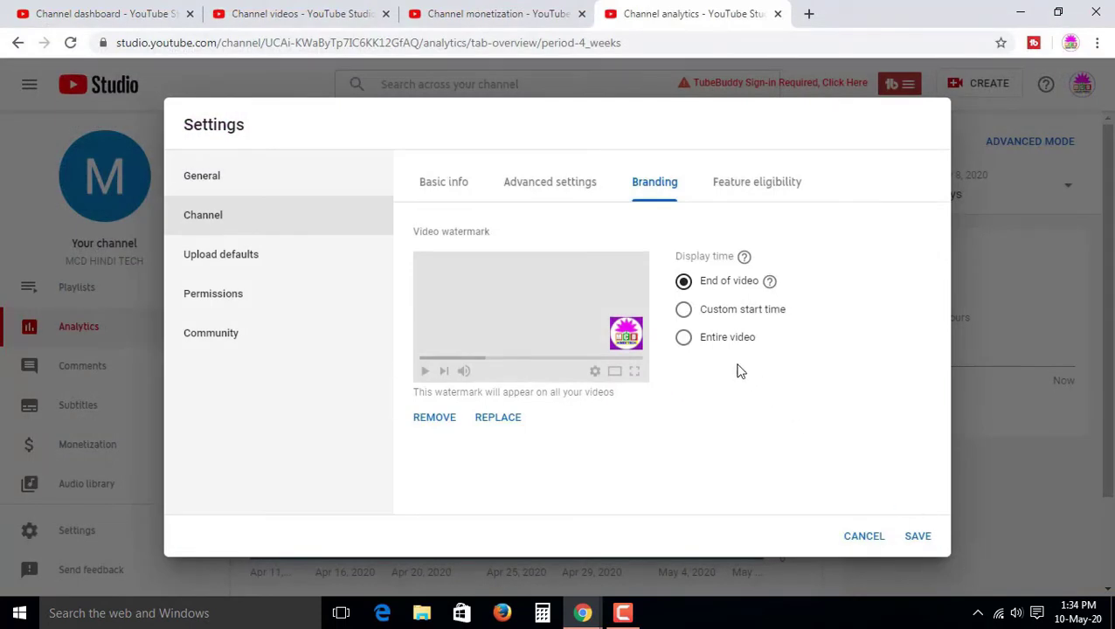
left_click(710, 341)
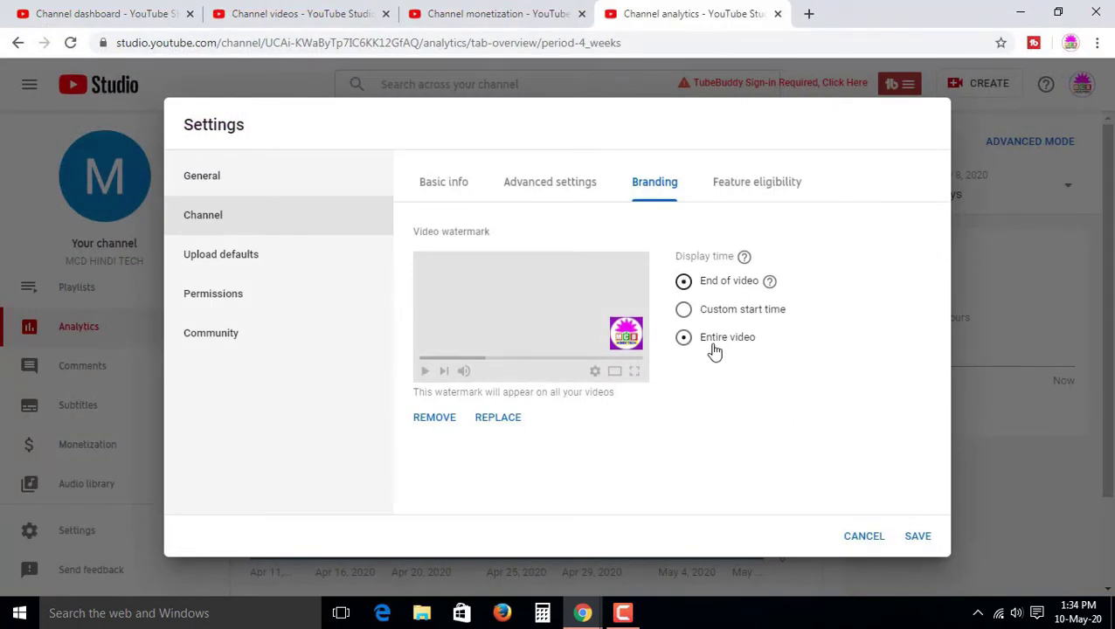
- Review the default features and the features requiring phone verification in the channel's feature eligibility settings
left_click(762, 197)
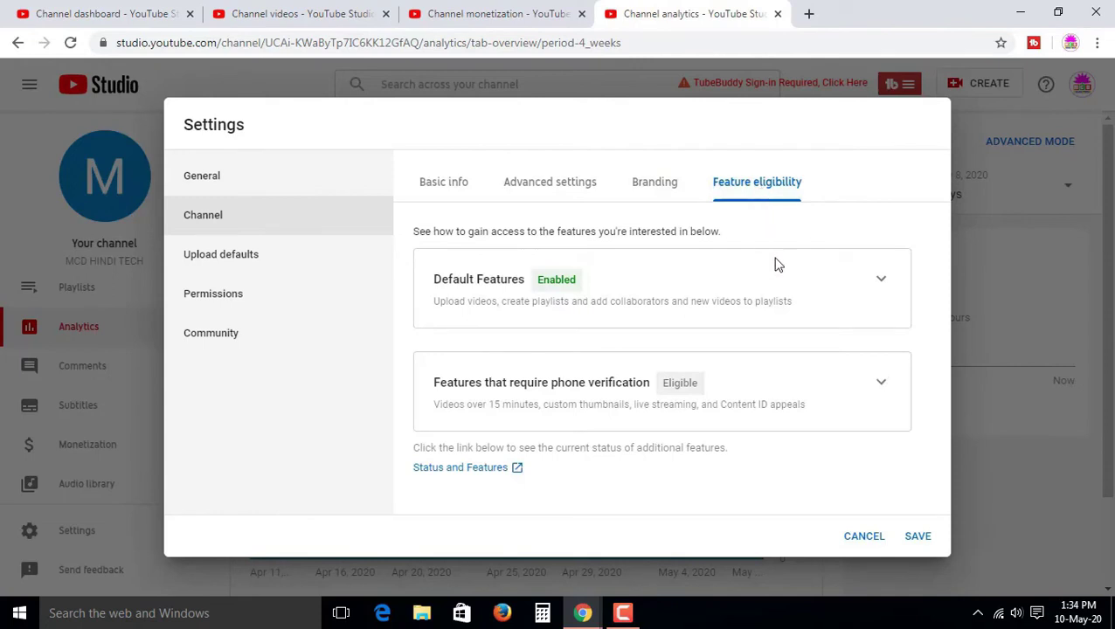
left_click(879, 281)
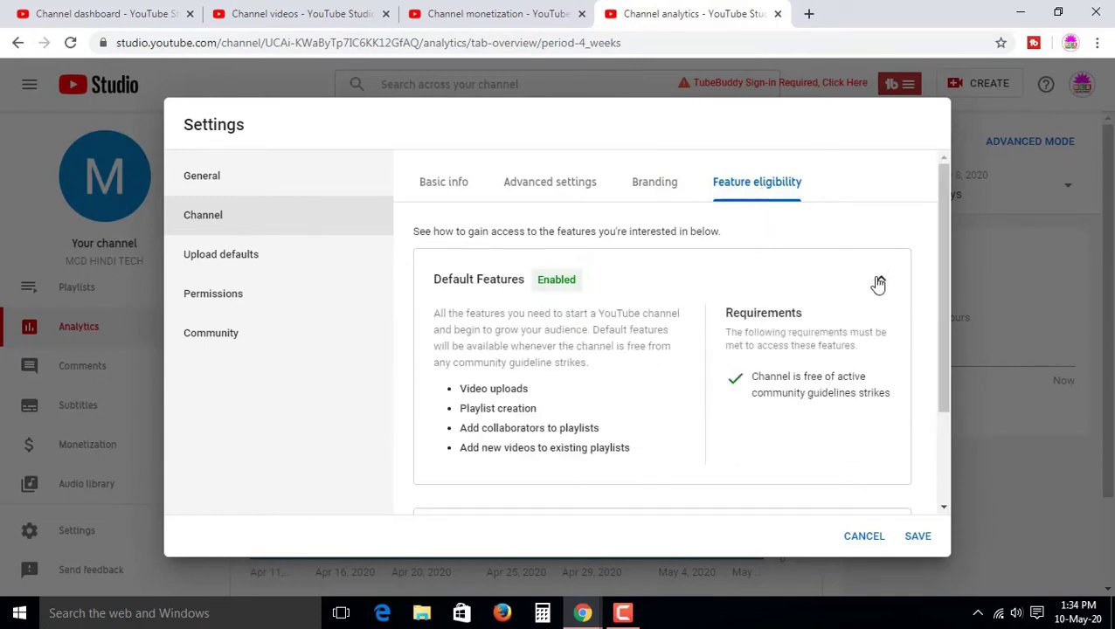
scroll(570, 363, "down", 1)
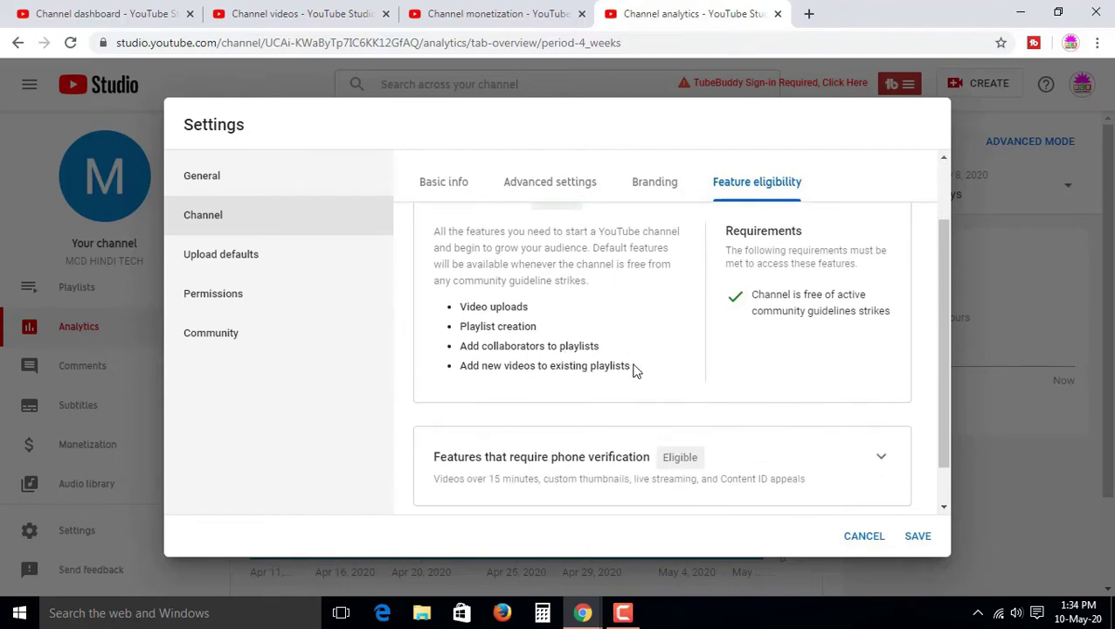
scroll(635, 374, "up", 1)
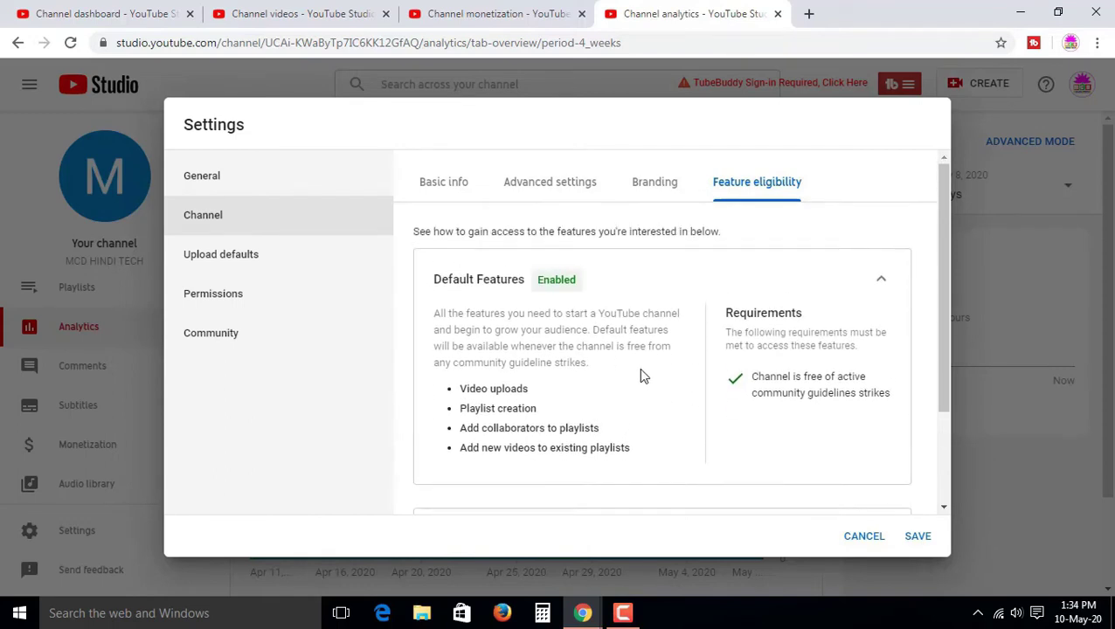
left_click(882, 282)
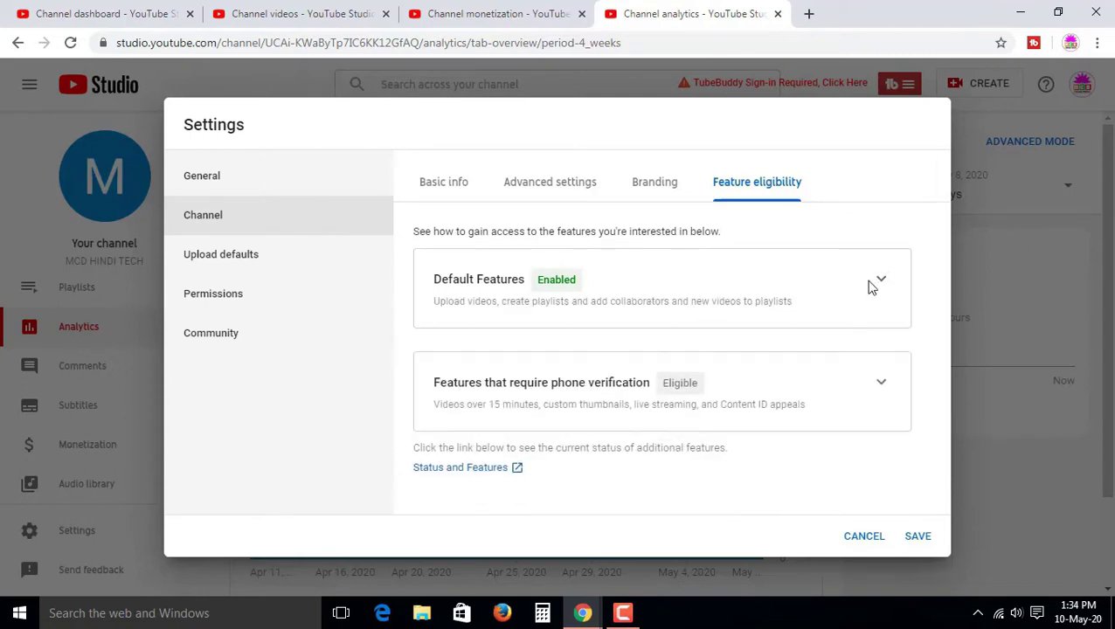
left_click(882, 384)
left_click(882, 387)
- Open the channel's Status and Features page and review its violations and feature statuses
left_click(486, 469)
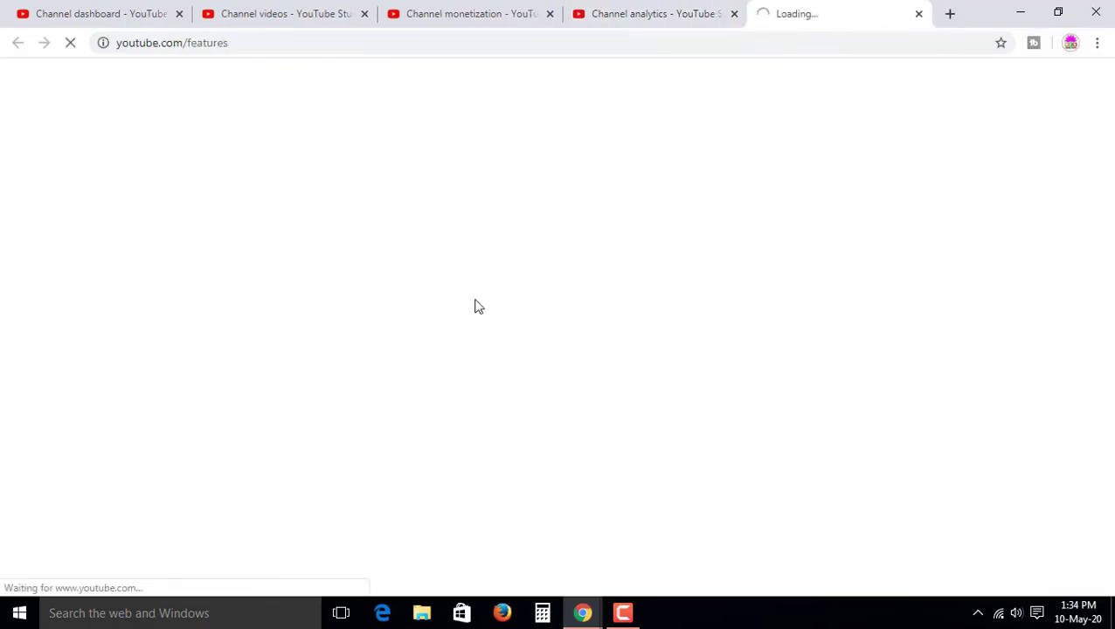
scroll(468, 300, "down", 1)
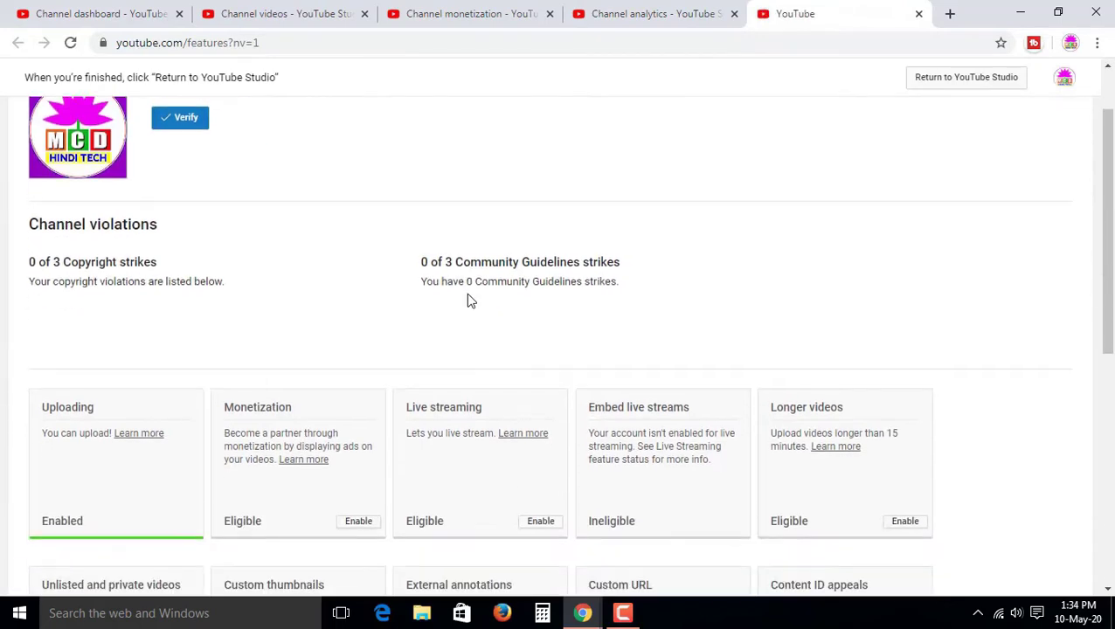
scroll(209, 357, "down", 1)
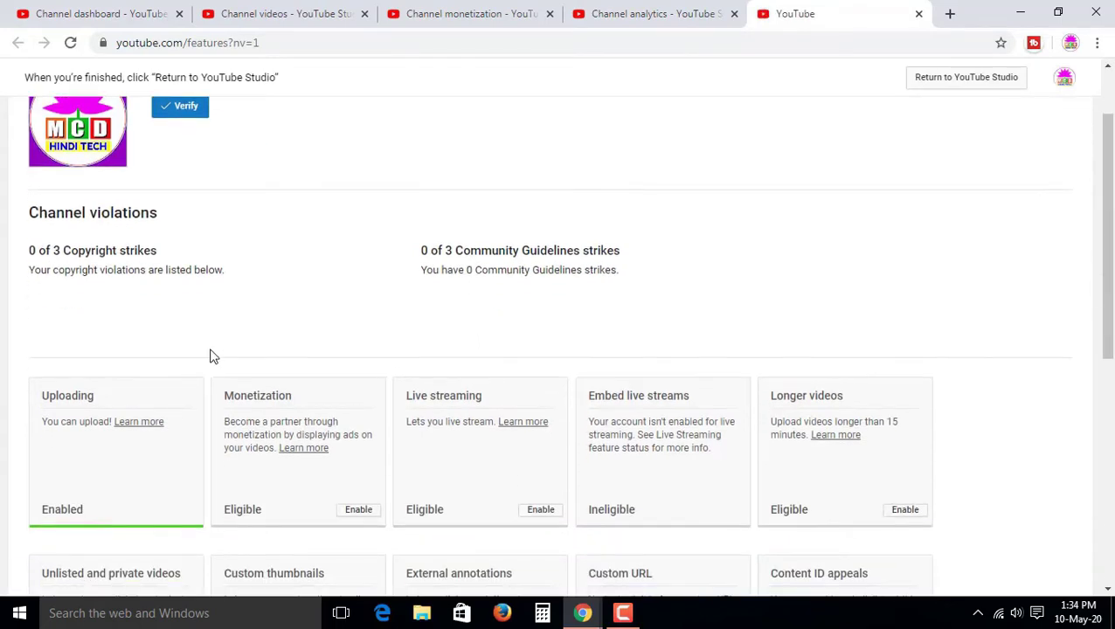
scroll(218, 352, "down", 1)
scroll(157, 402, "down", 1)
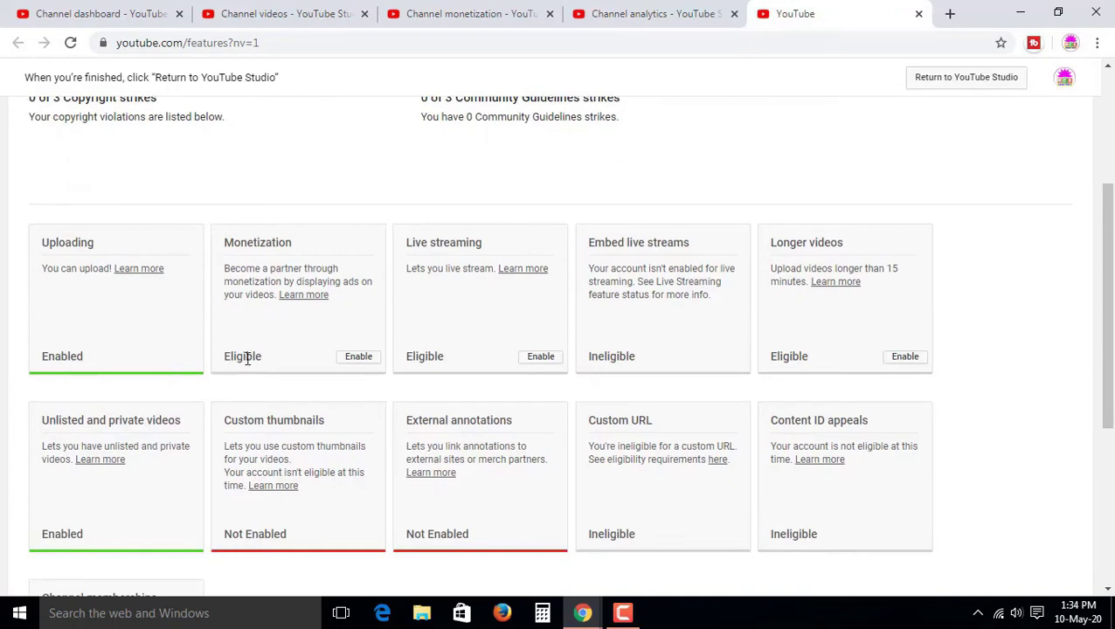
- Request a notification for when the channel becomes eligible for monetization, and close the monetization page
left_click(362, 361)
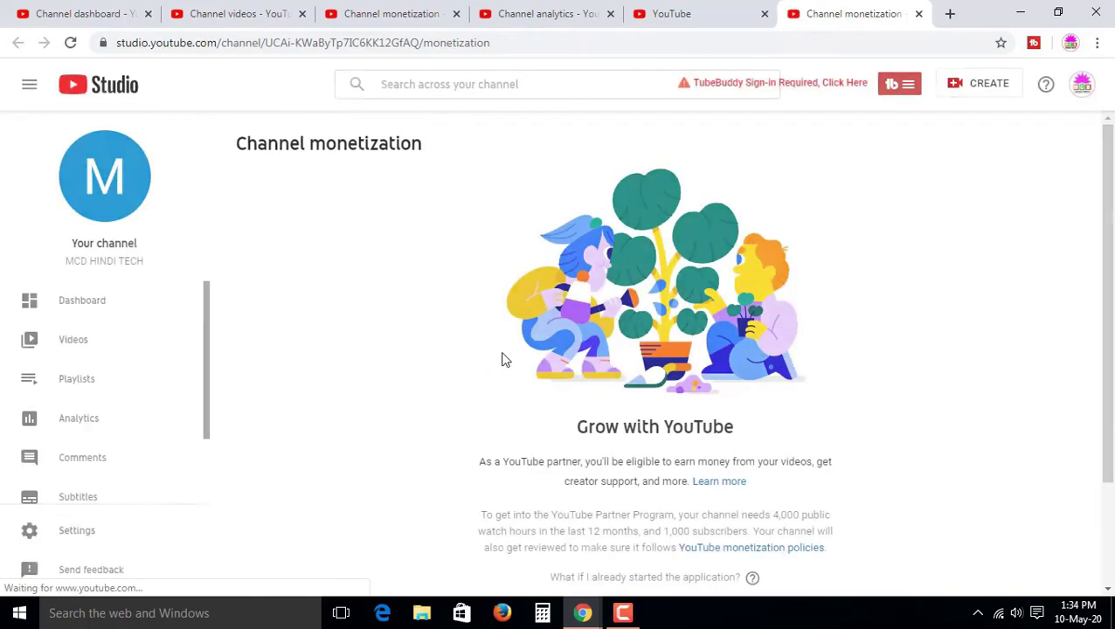
scroll(660, 382, "down", 2)
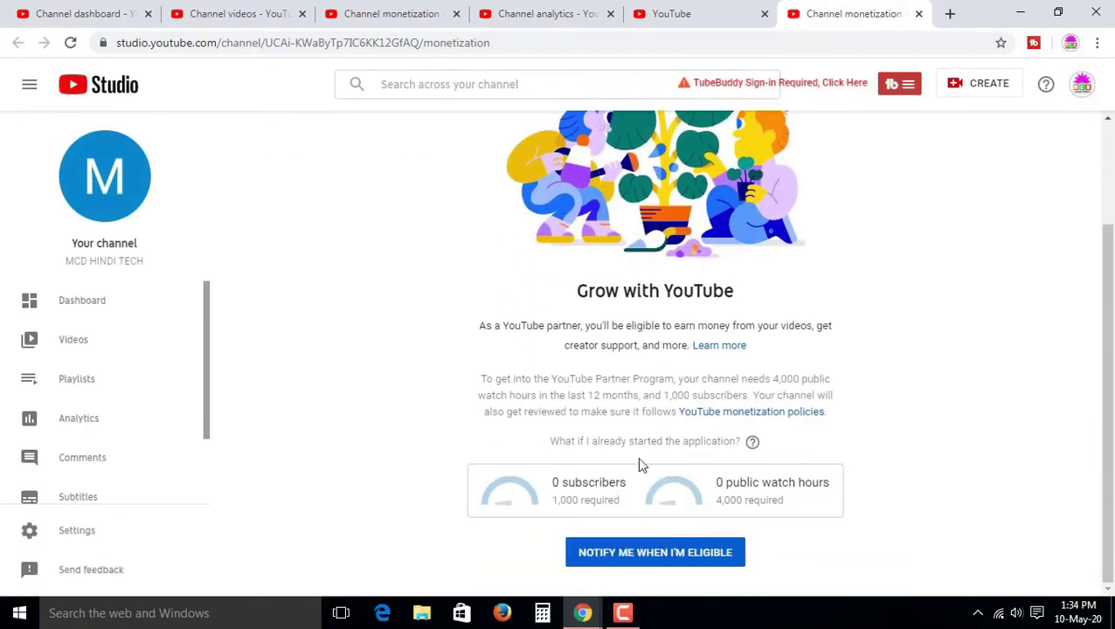
left_click(622, 563)
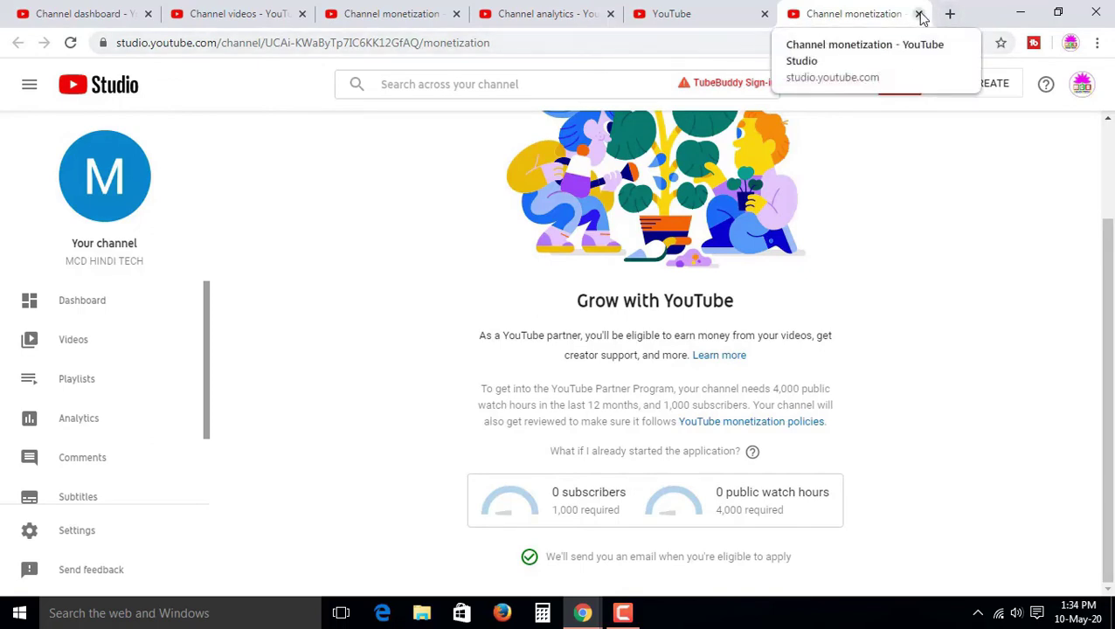
left_click(920, 15)
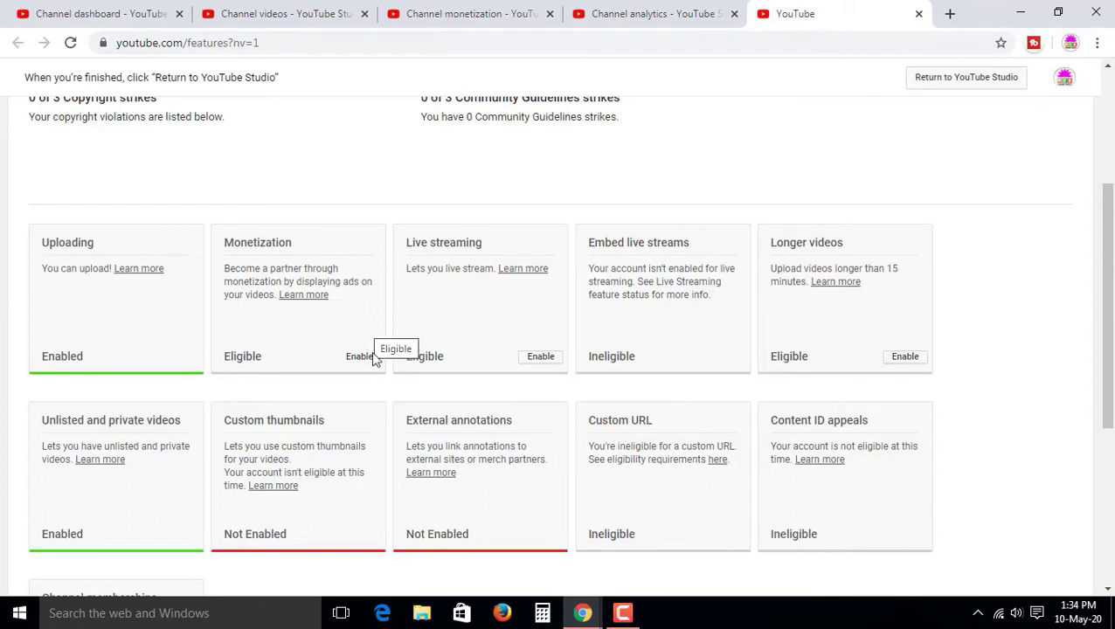
- Start enabling live streaming and request the account verification code by text message to the owner's phone number
left_click(541, 357)
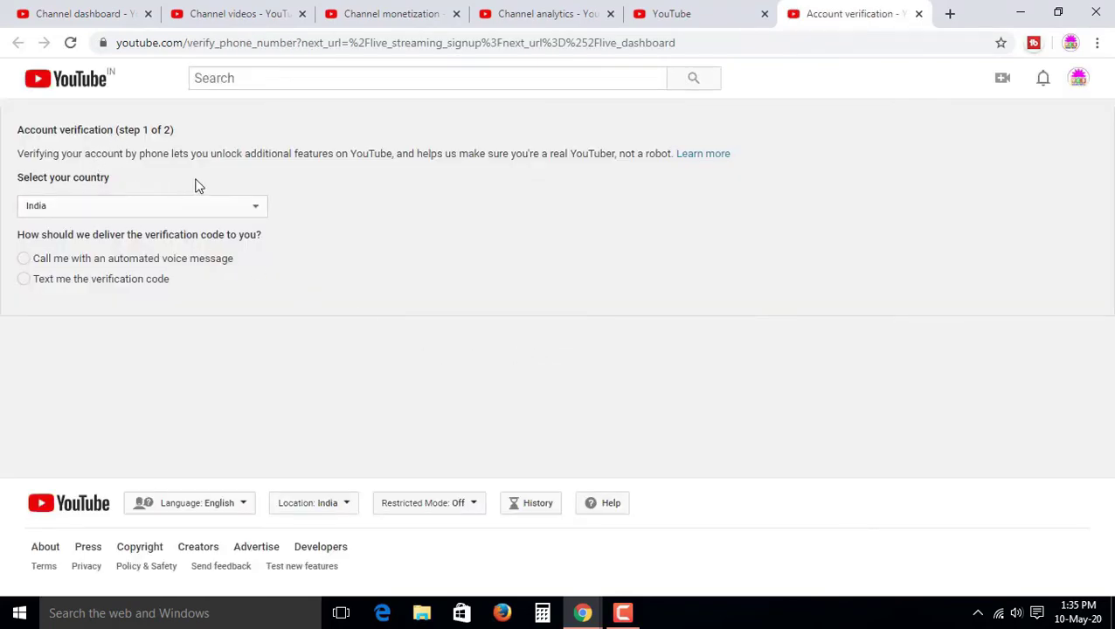
left_click(81, 281)
left_click(82, 384)
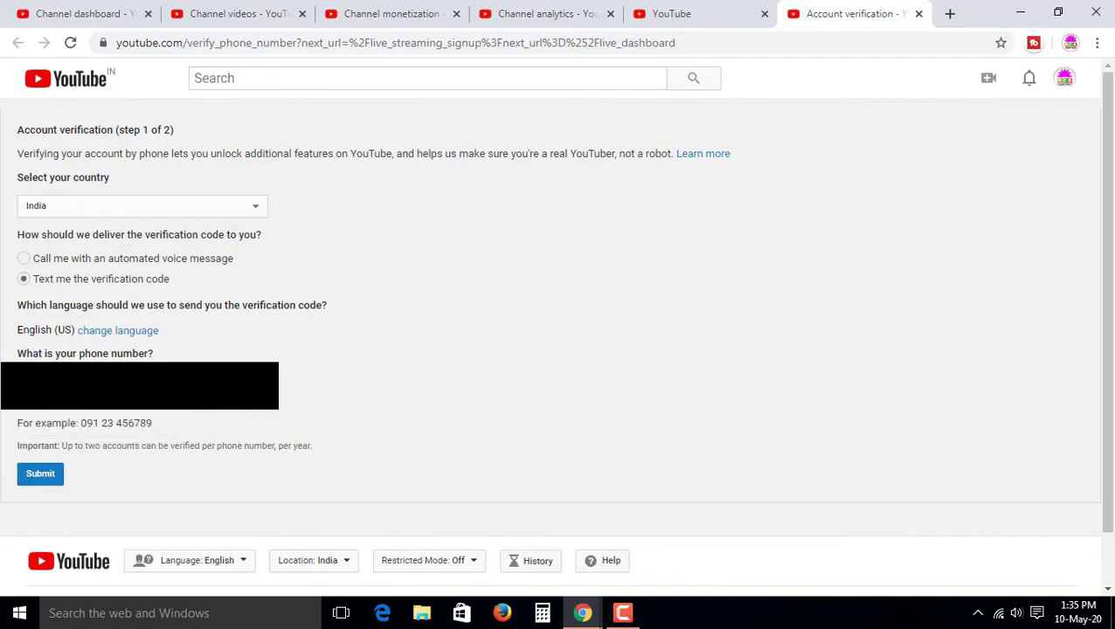
left_click(38, 482)
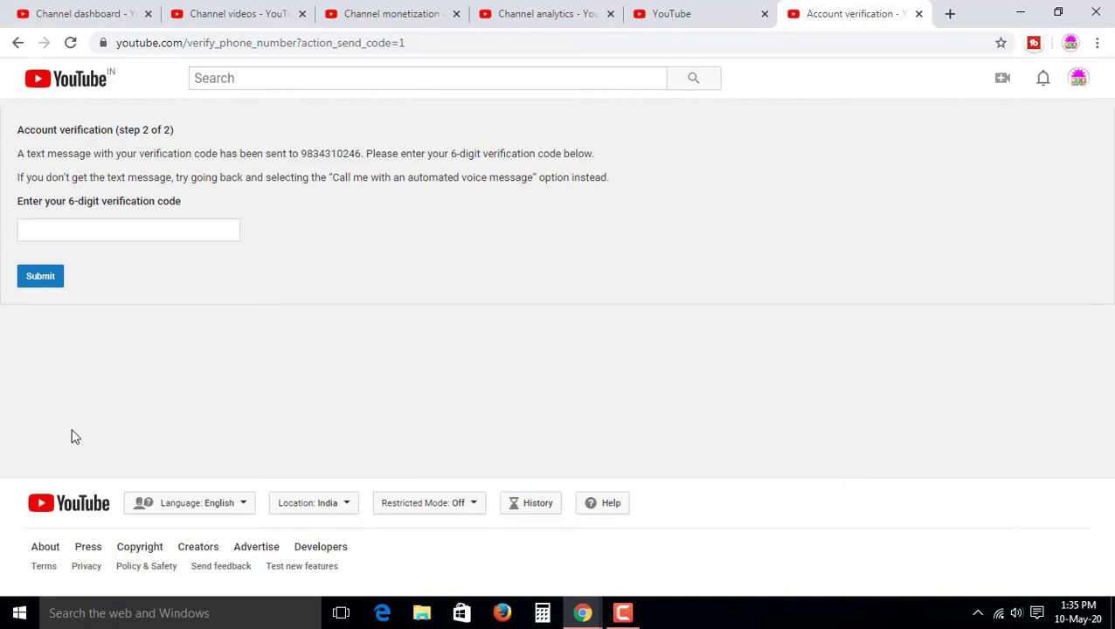
- Enter and submit the 6-digit verification code, and continue to the live streaming page
left_click(230, 230)
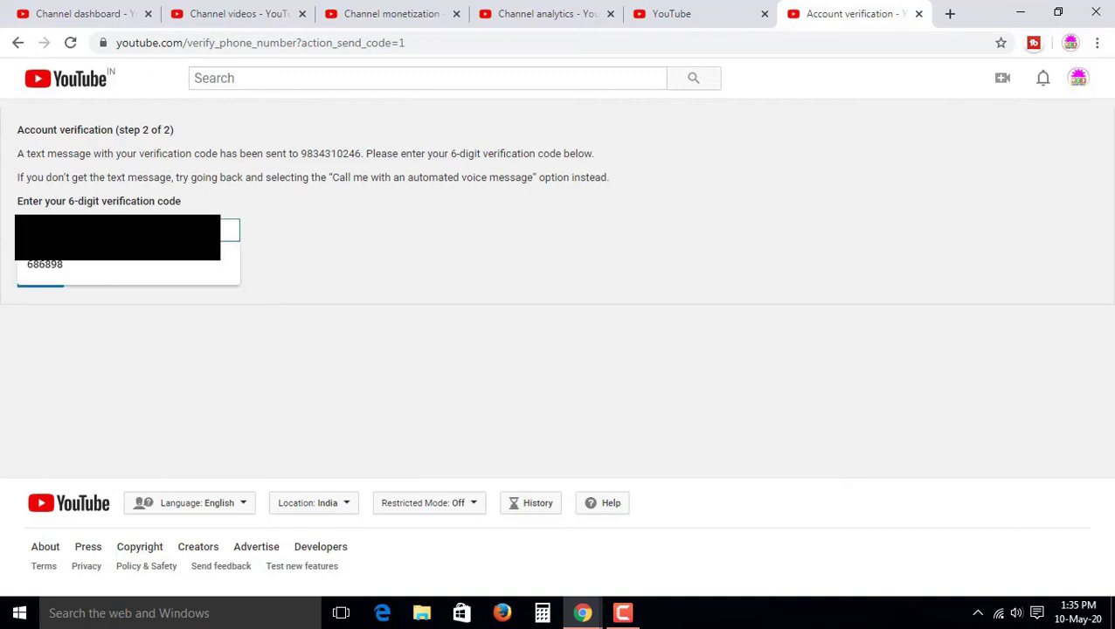
key("Escape")
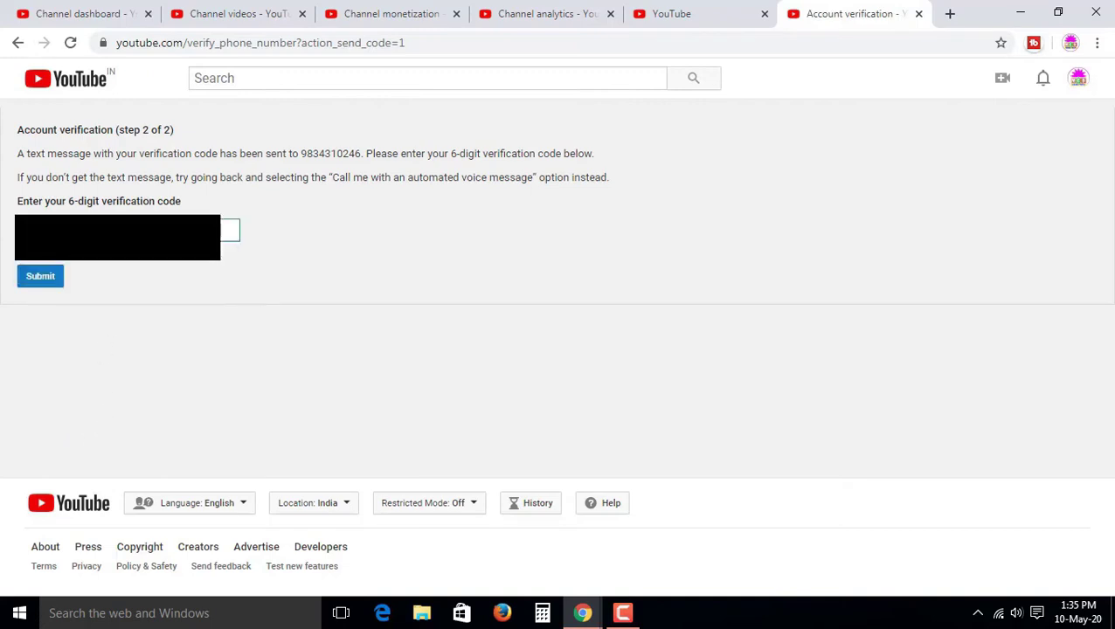
left_click(35, 280)
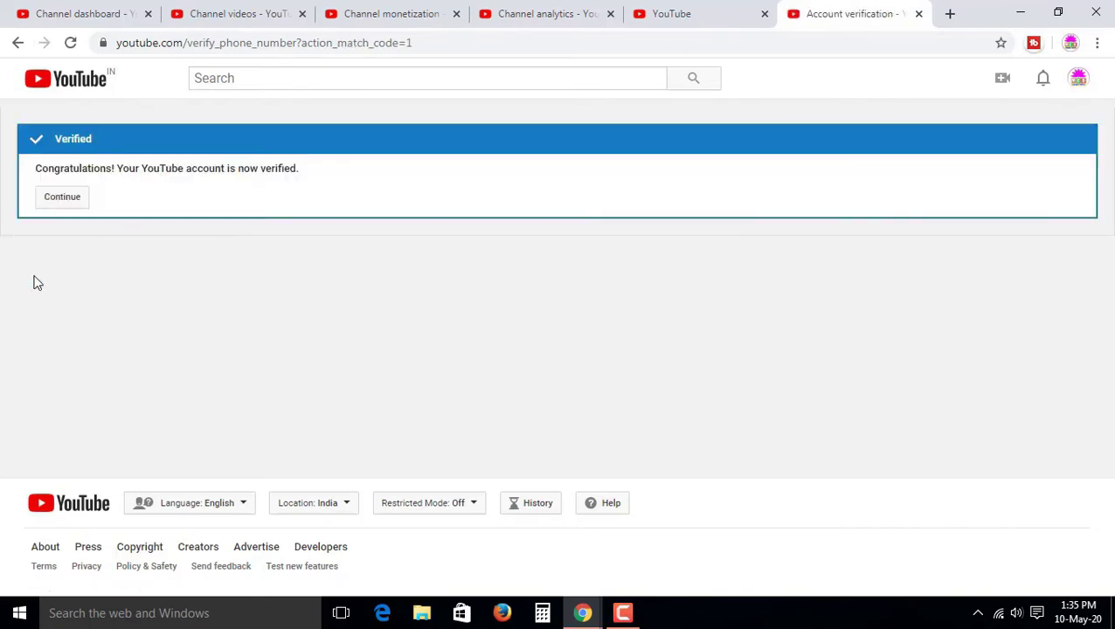
left_click(75, 202)
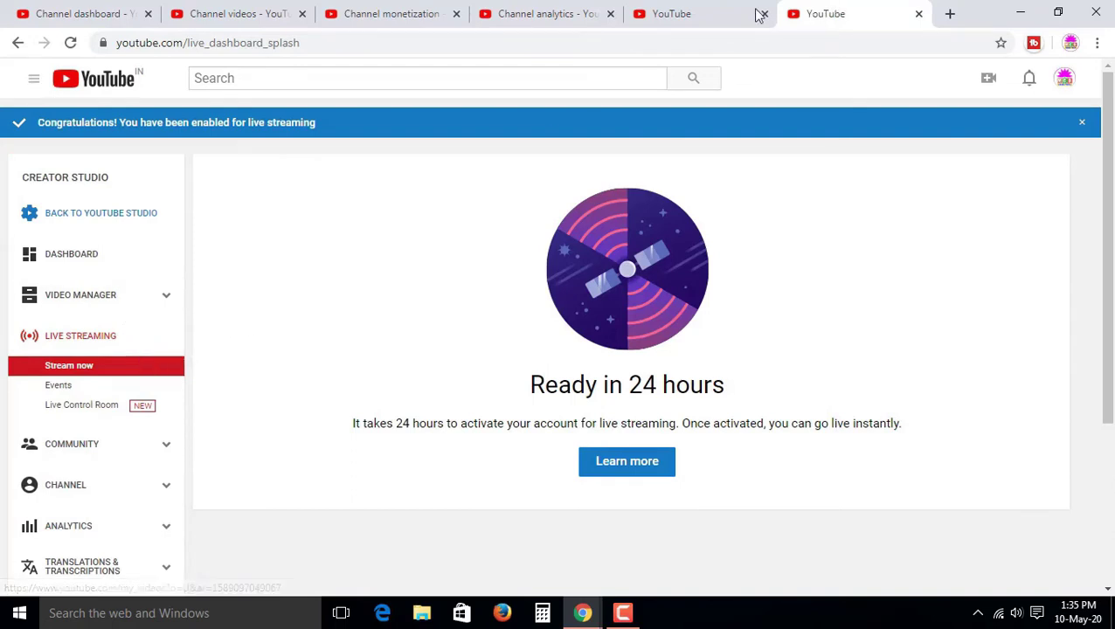
- Enable longer videos from the Status and Features page and continue past the account verification page
left_click(706, 5)
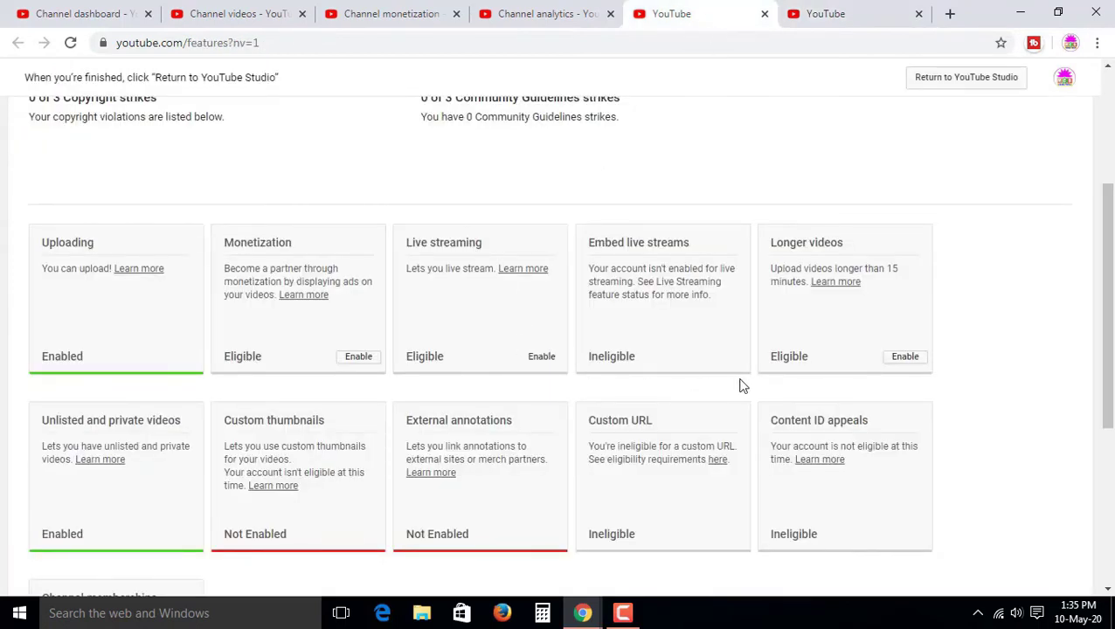
left_click(900, 359)
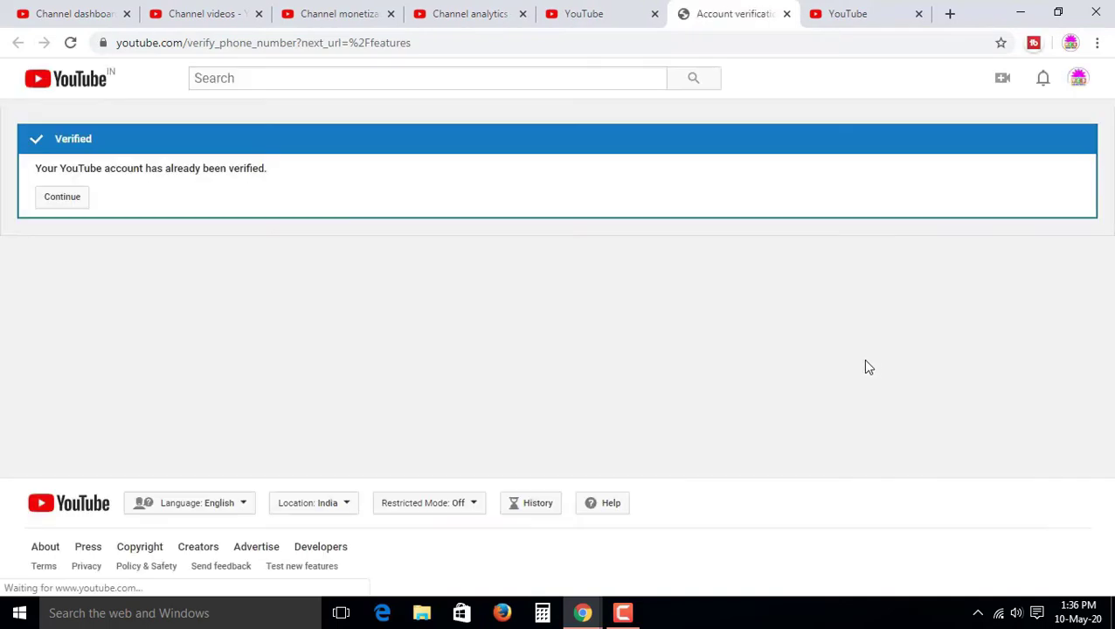
left_click(61, 198)
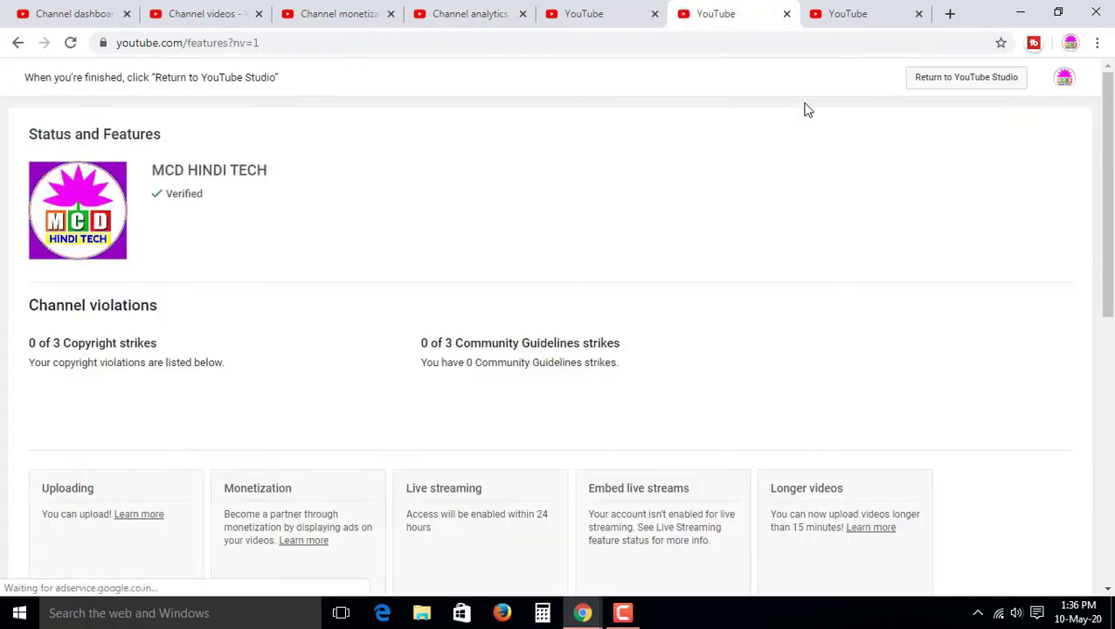
- Review the updated status of every channel feature, from uploading and live streaming to custom thumbnails and channel memberships
scroll(705, 264, "down", 1)
scroll(698, 279, "down", 2)
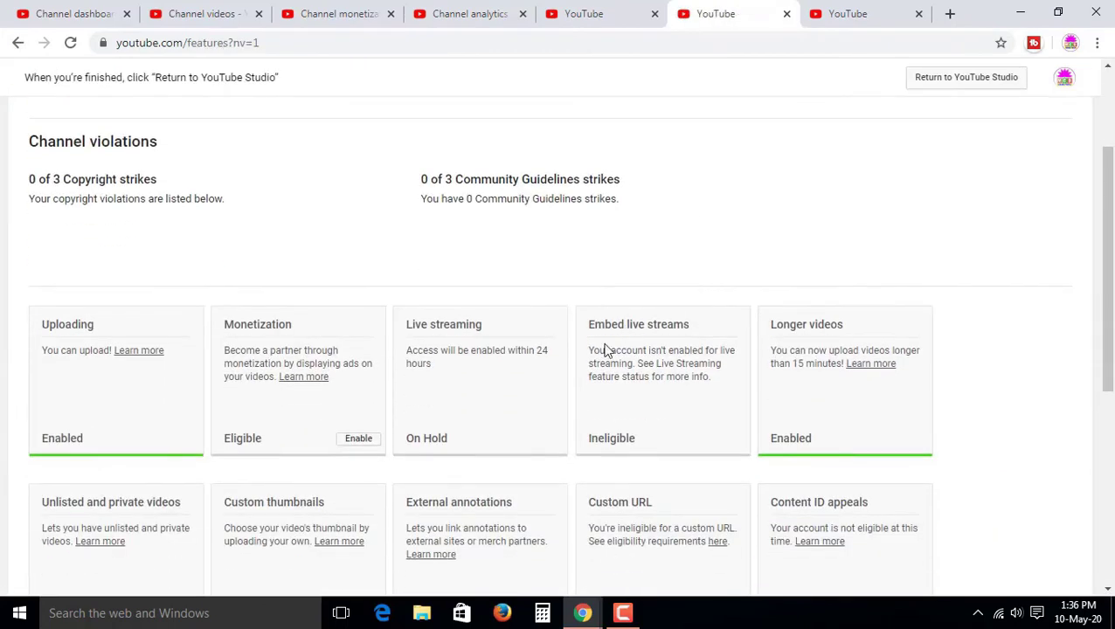
scroll(607, 349, "down", 1)
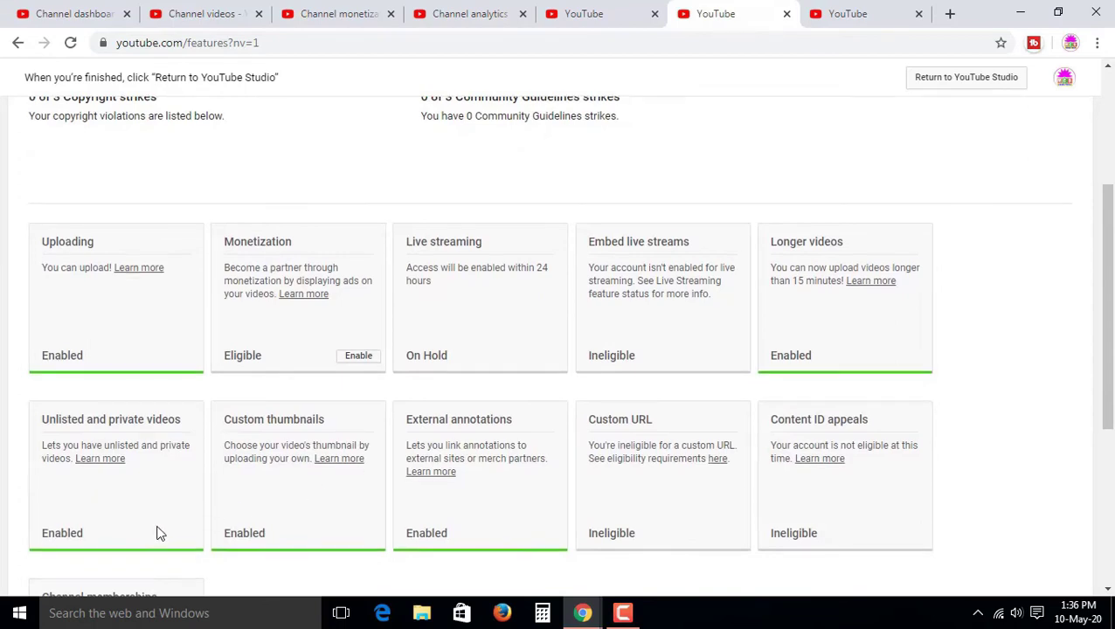
scroll(192, 506, "down", 1)
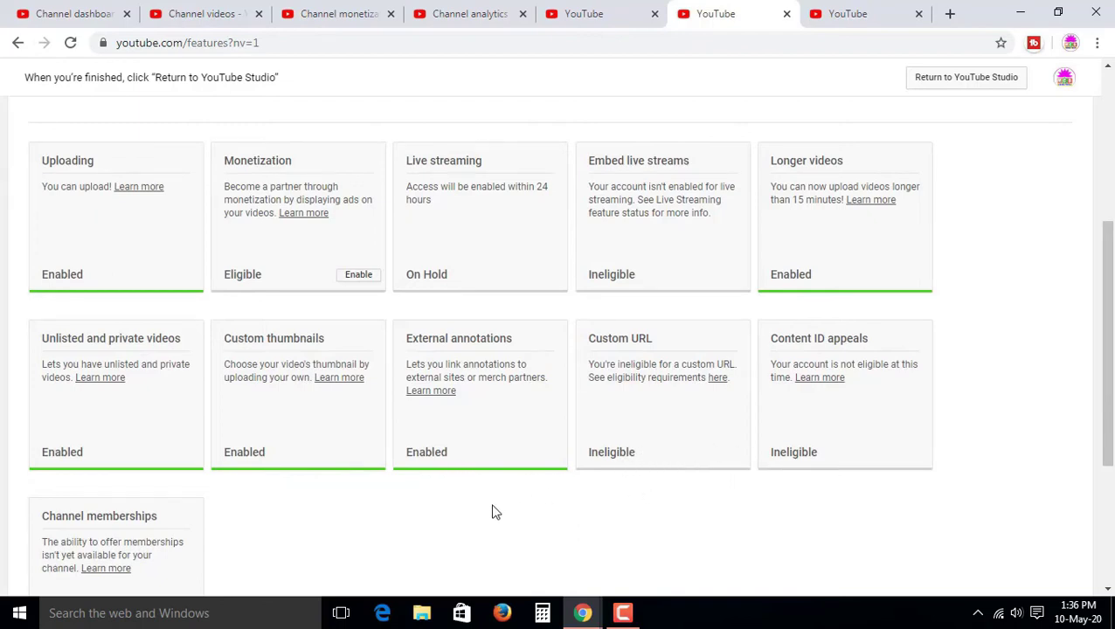
scroll(384, 494, "down", 1)
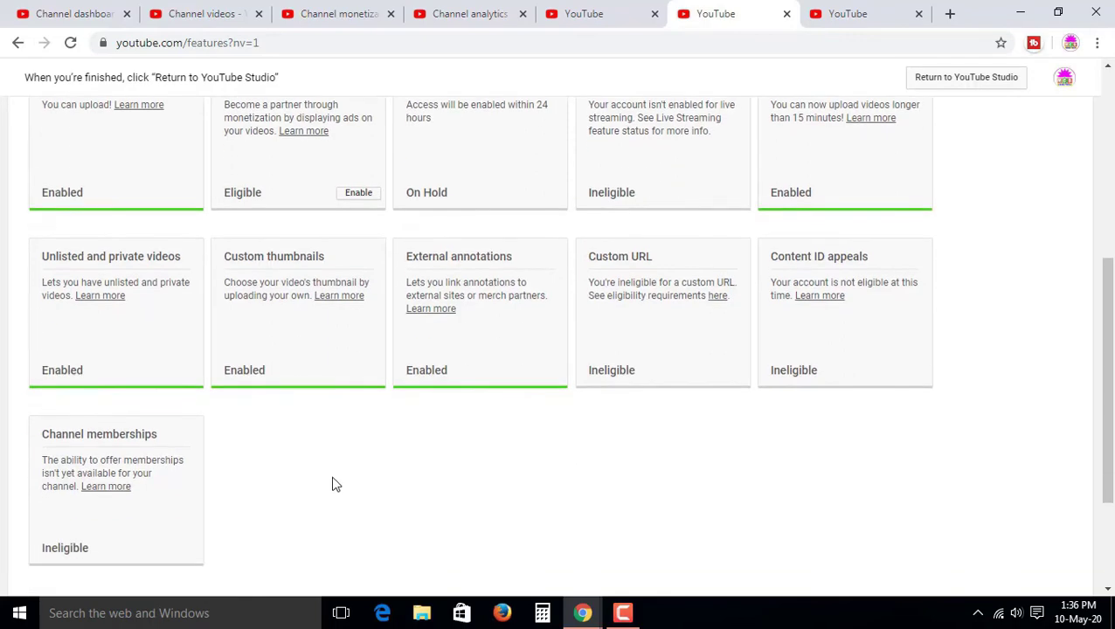
scroll(339, 481, "up", 4)
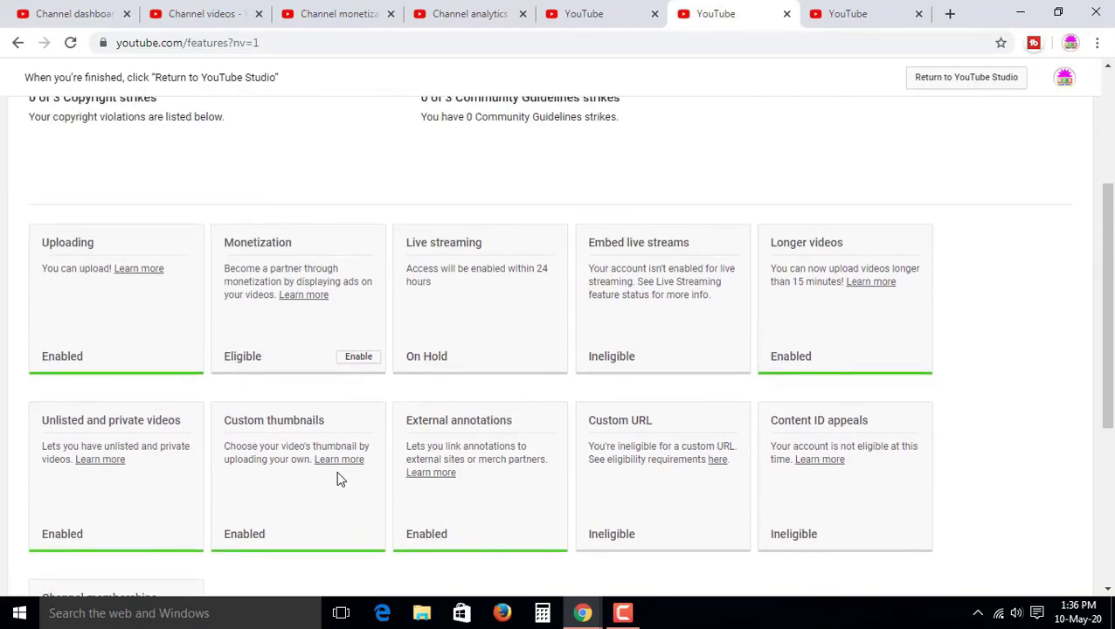
scroll(343, 477, "up", 1)
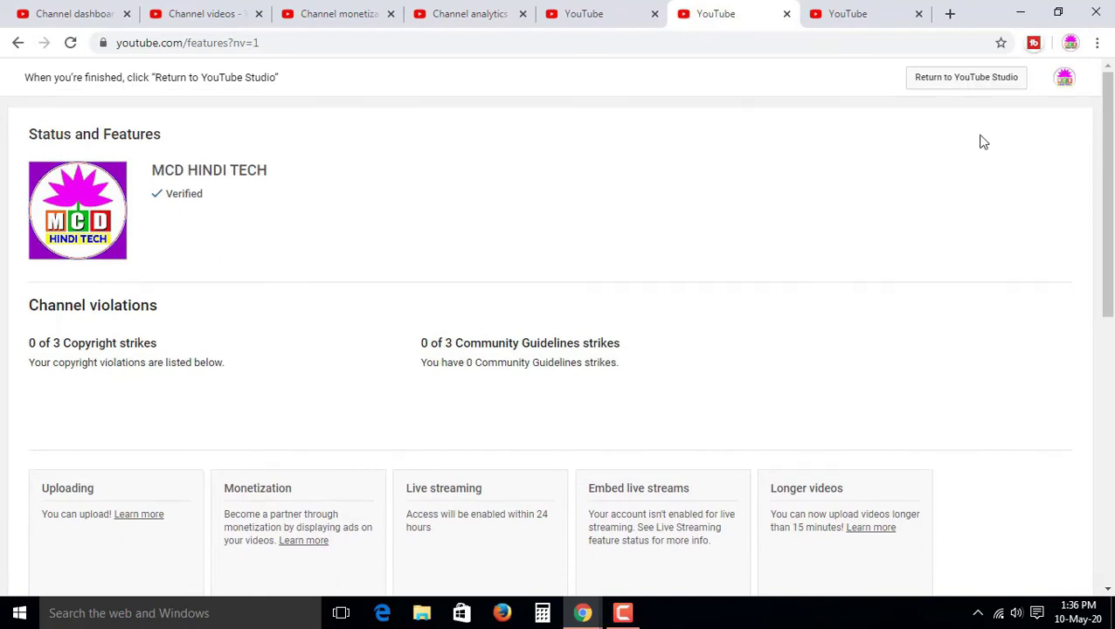
- Return to YouTube Studio and look through the cards on the channel dashboard
left_click(967, 77)
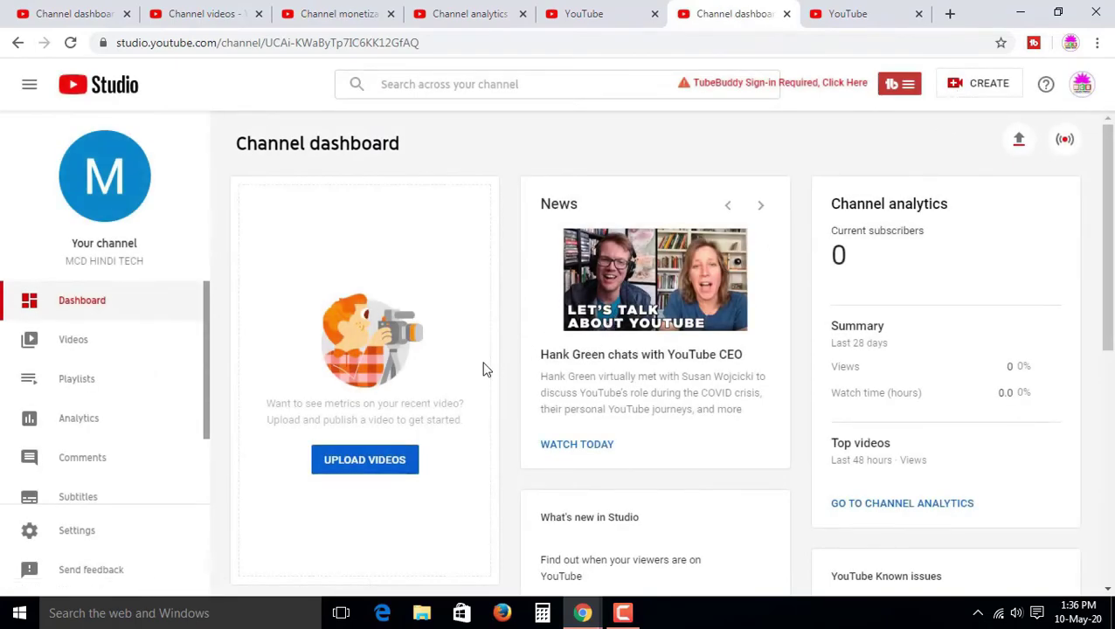
scroll(495, 390, "down", 3)
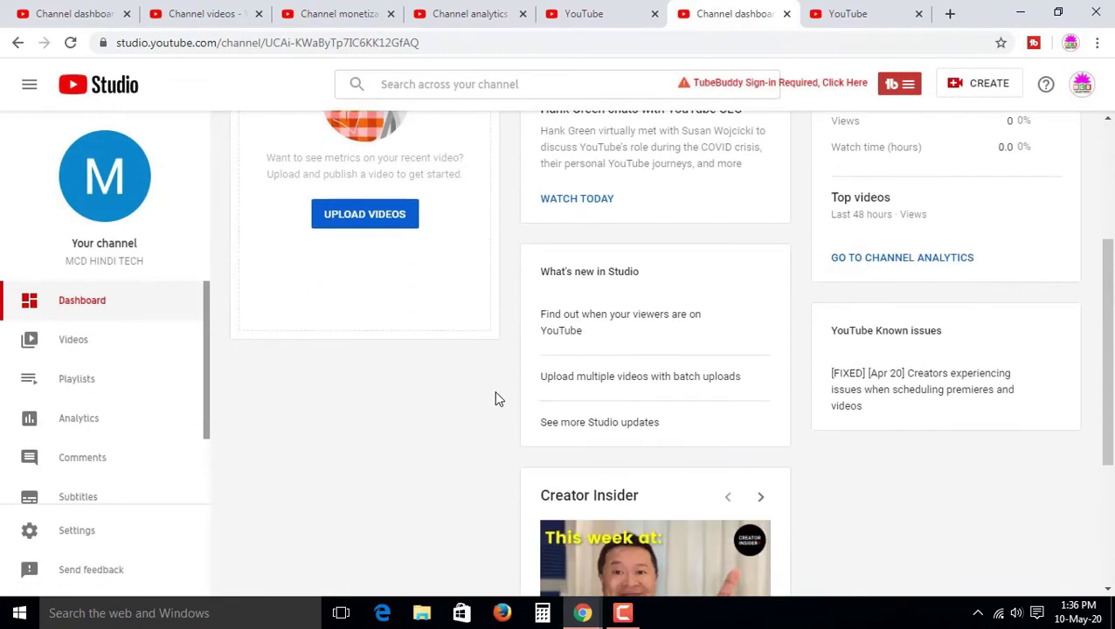
scroll(495, 406, "down", 2)
scroll(482, 413, "down", 1)
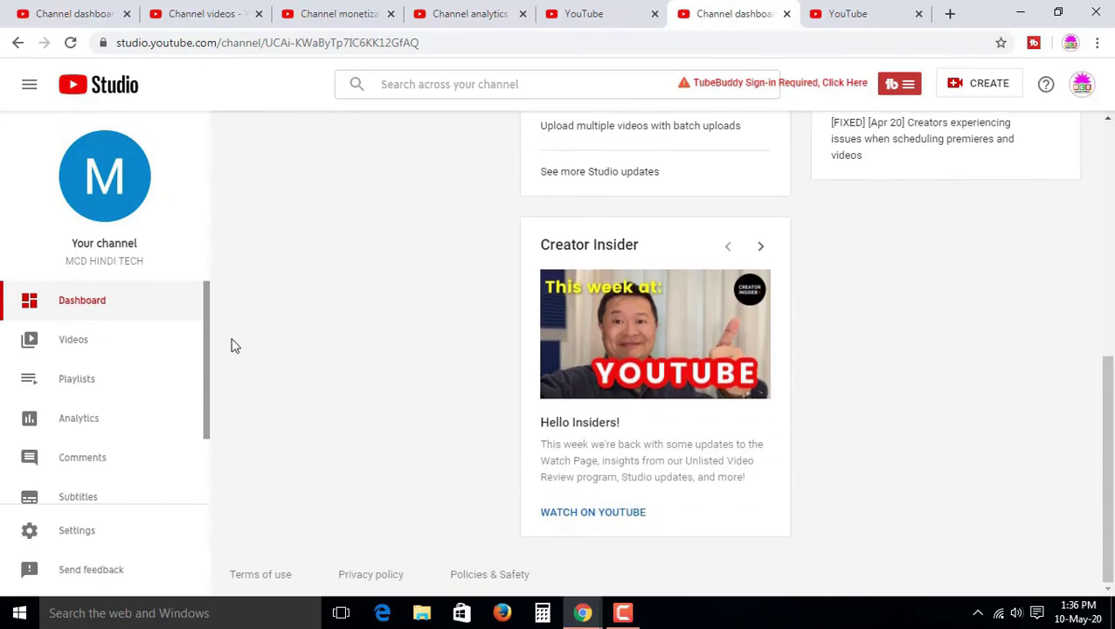
- View the channel's videos and playlists pages, and close the playlists page
left_click(94, 339)
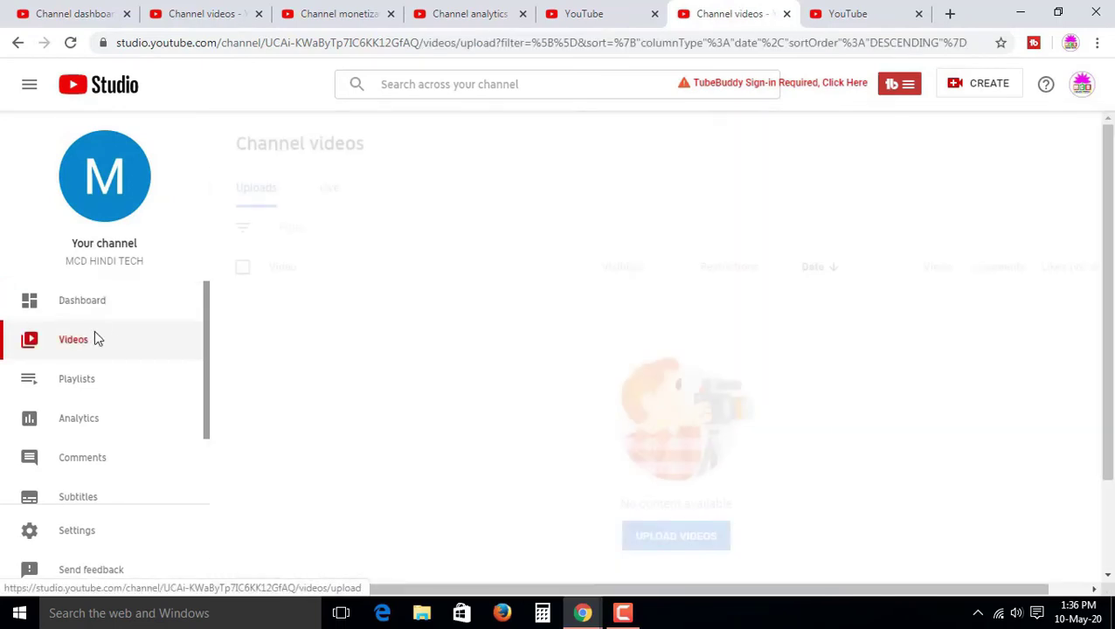
left_click(55, 385)
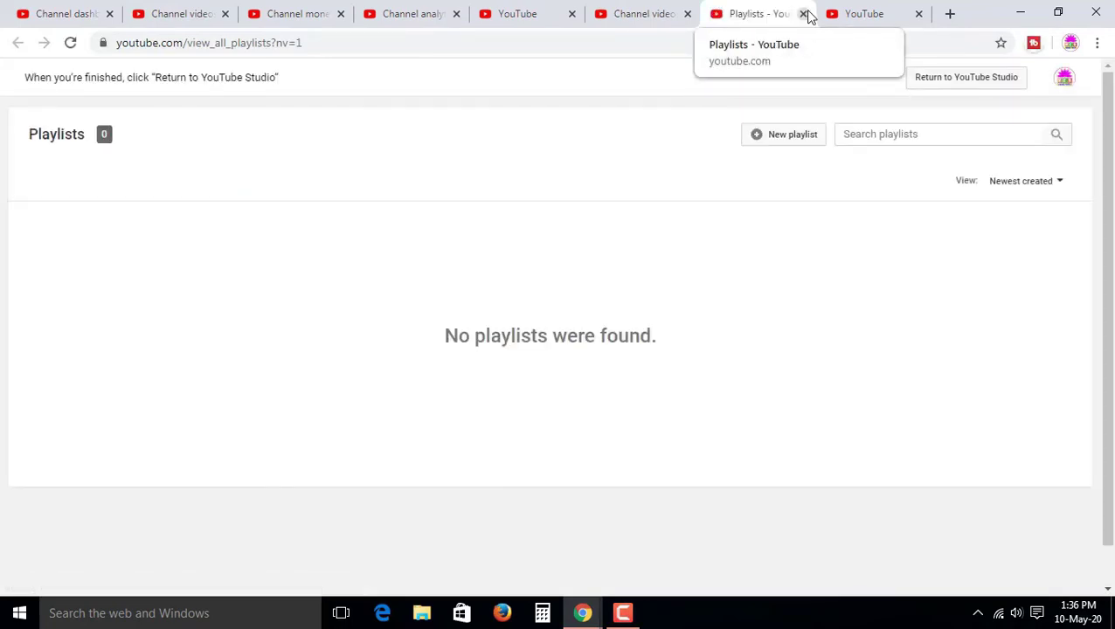
left_click(803, 15)
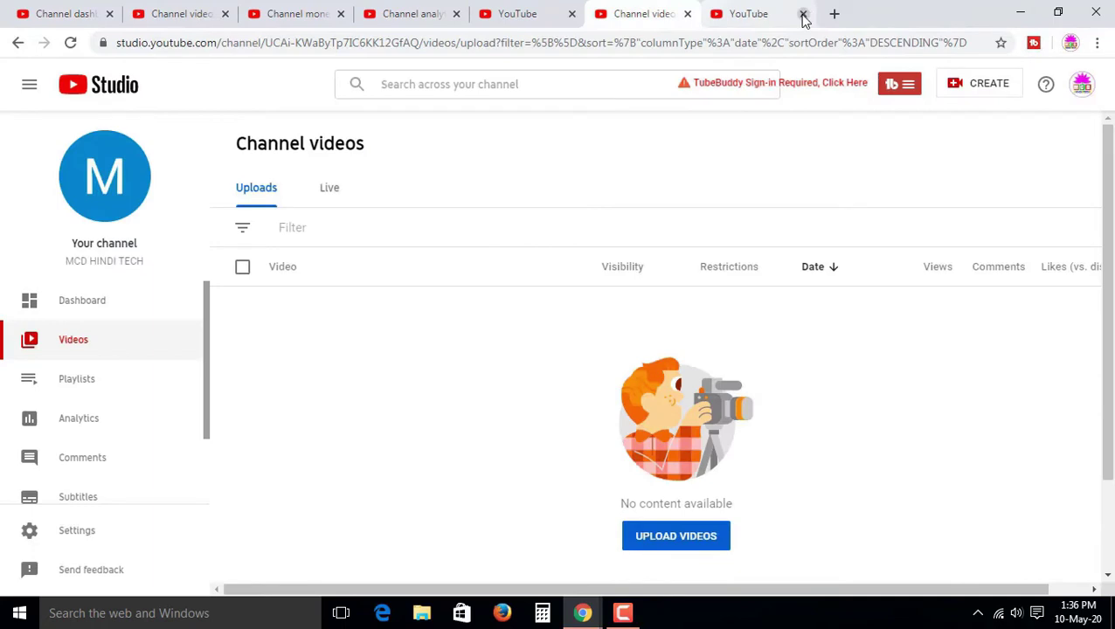
- View the channel's analytics overview and the monetization page down to its subscriber and watch-hour requirements
left_click(803, 15)
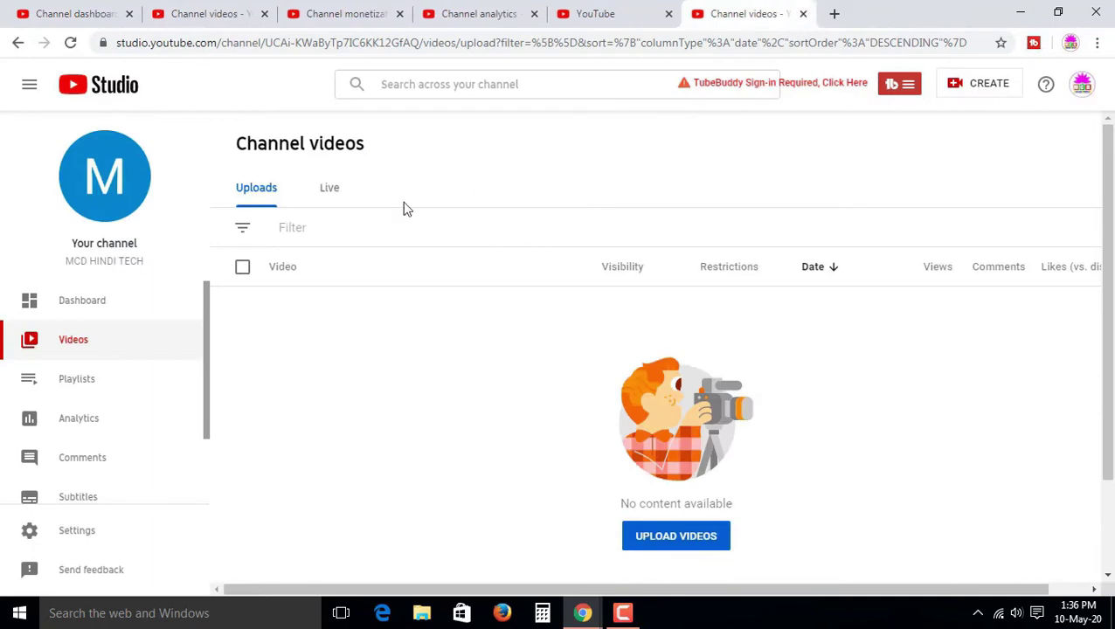
scroll(128, 390, "down", 1)
left_click(119, 332)
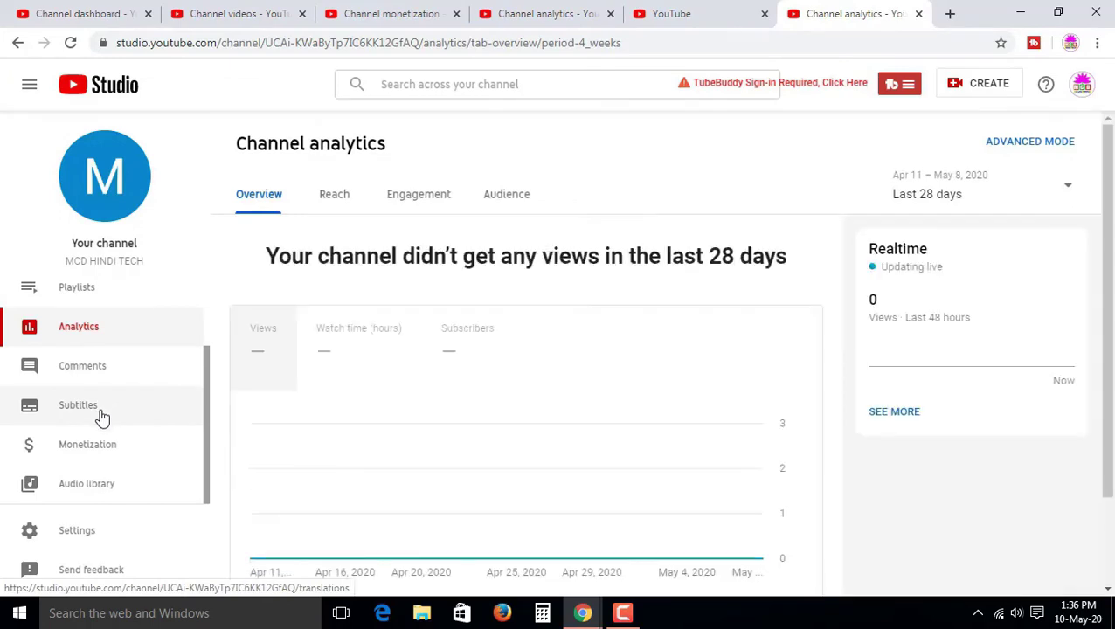
left_click(101, 445)
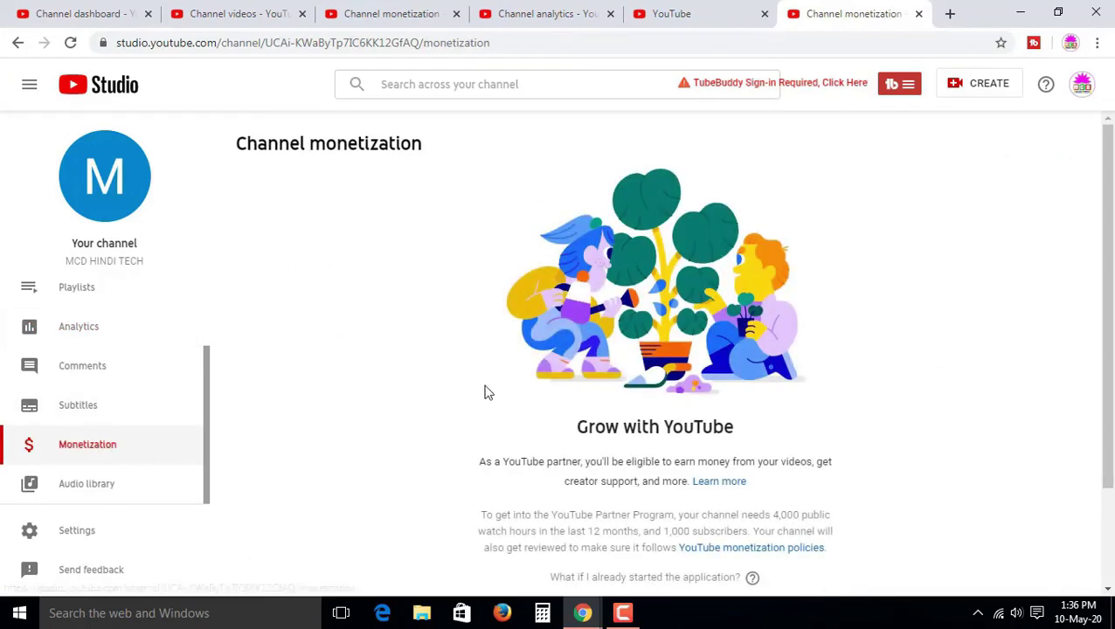
scroll(485, 390, "down", 2)
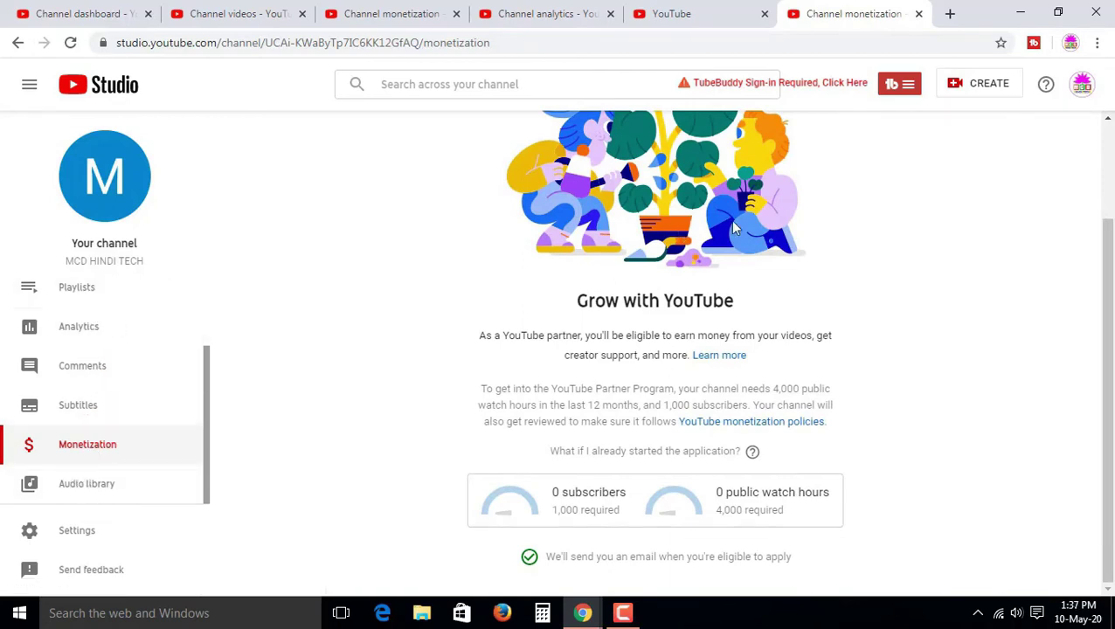
- Sign out of the MCD HINDI TECH channel account
left_click(1083, 87)
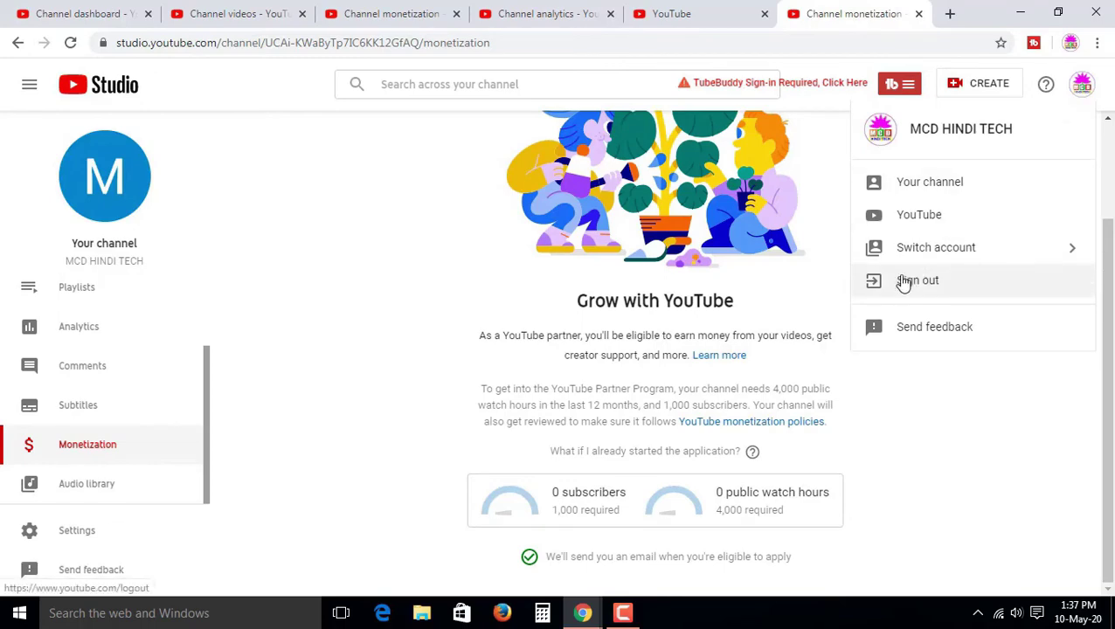
left_click(905, 281)
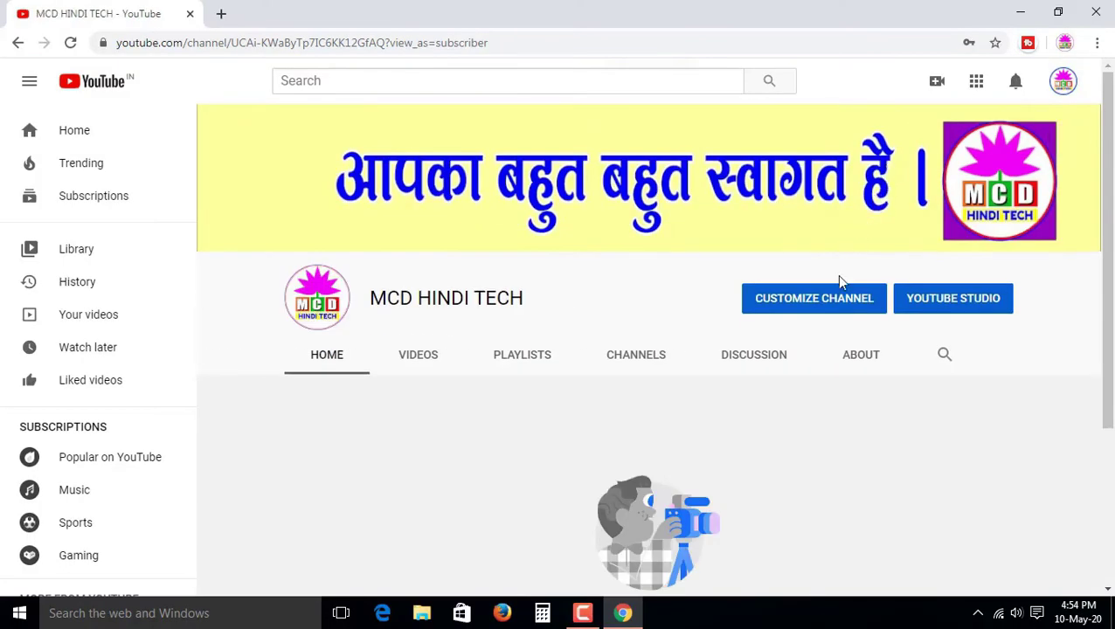
- Open YouTube Studio from the channel page and upload the video "How make mobile design in corel draw x6 tutorial" from the mcd video folder
left_click(932, 306)
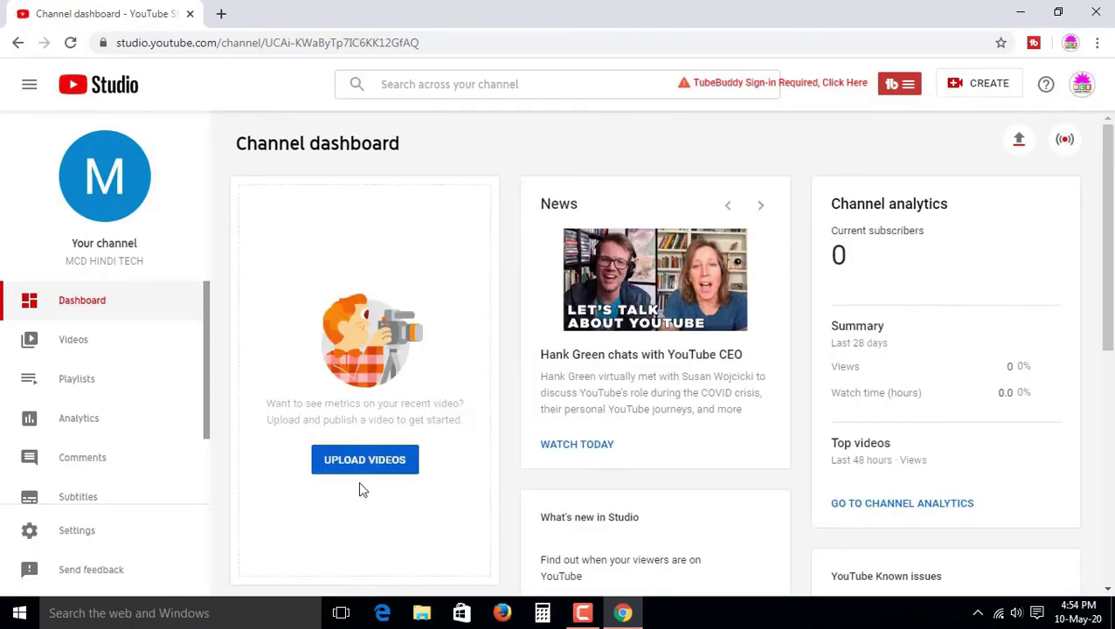
left_click(367, 465)
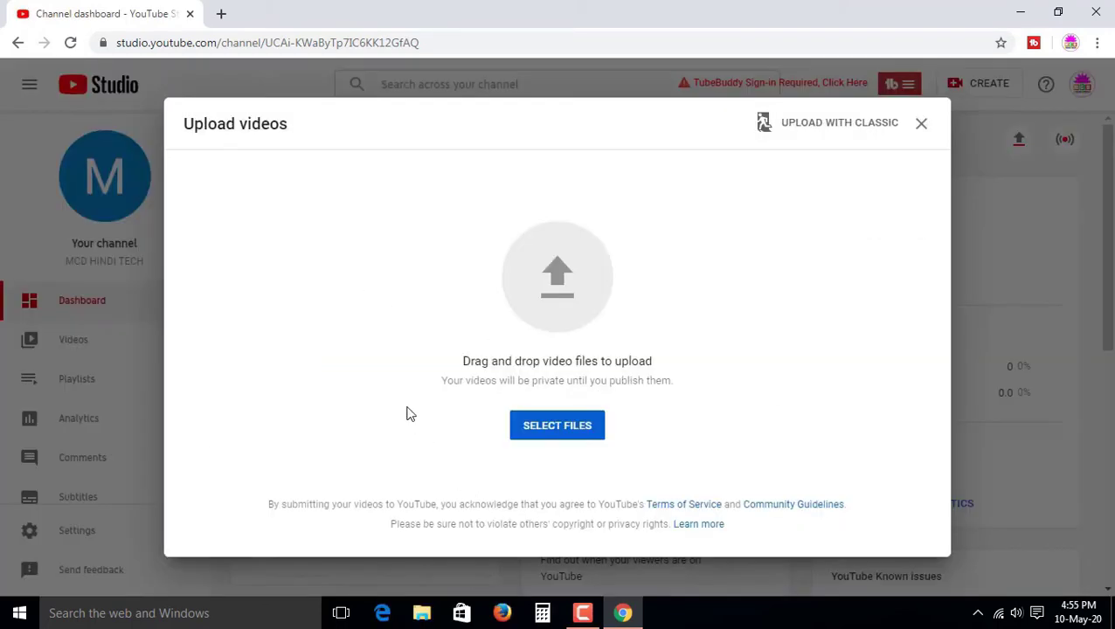
left_click(580, 434)
left_click(196, 134)
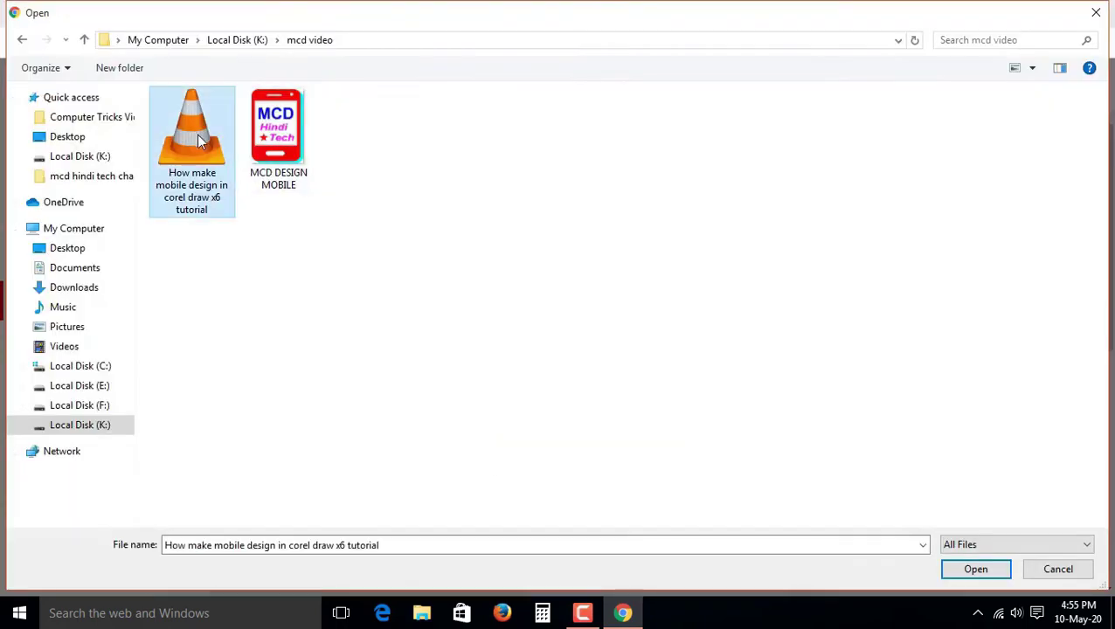
left_click(964, 573)
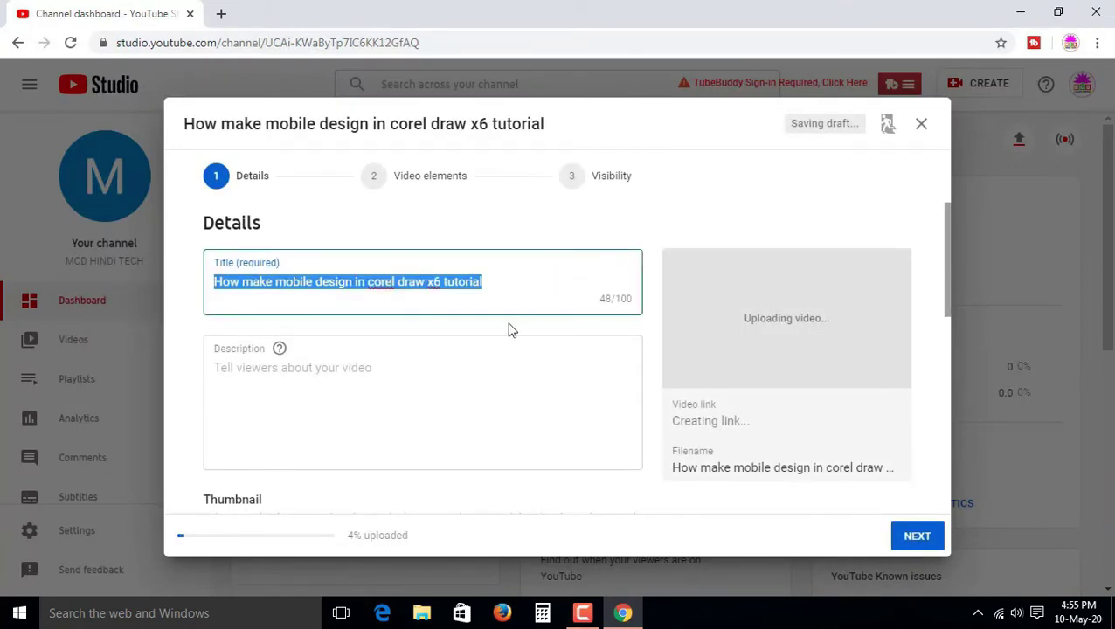
- Copy the full video title into the description as its first line
left_click(465, 368)
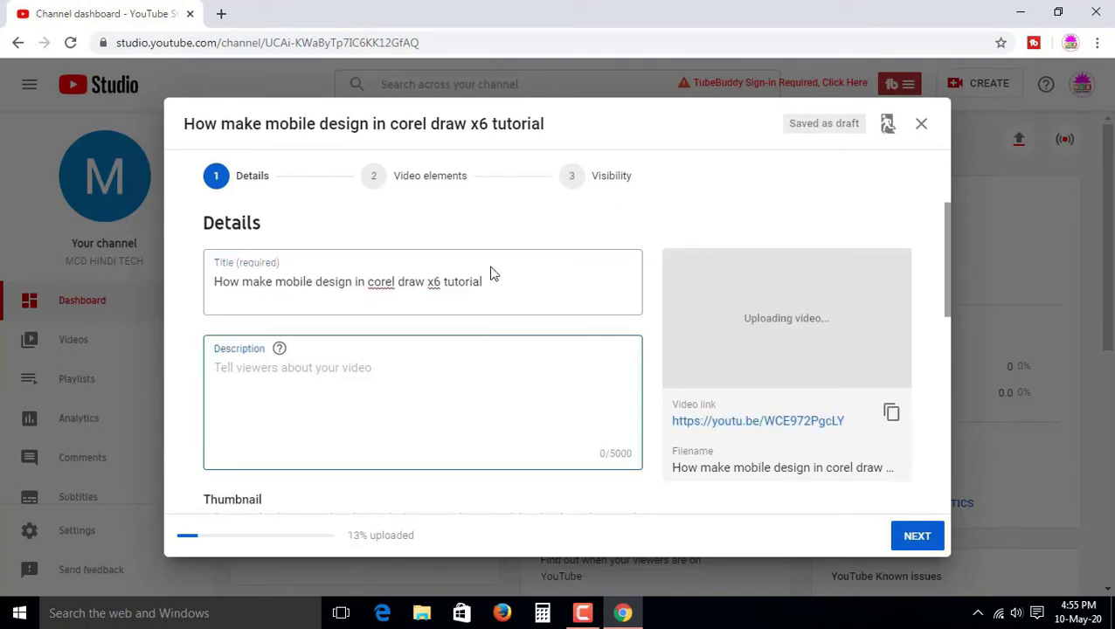
left_click_drag(518, 275, 230, 278)
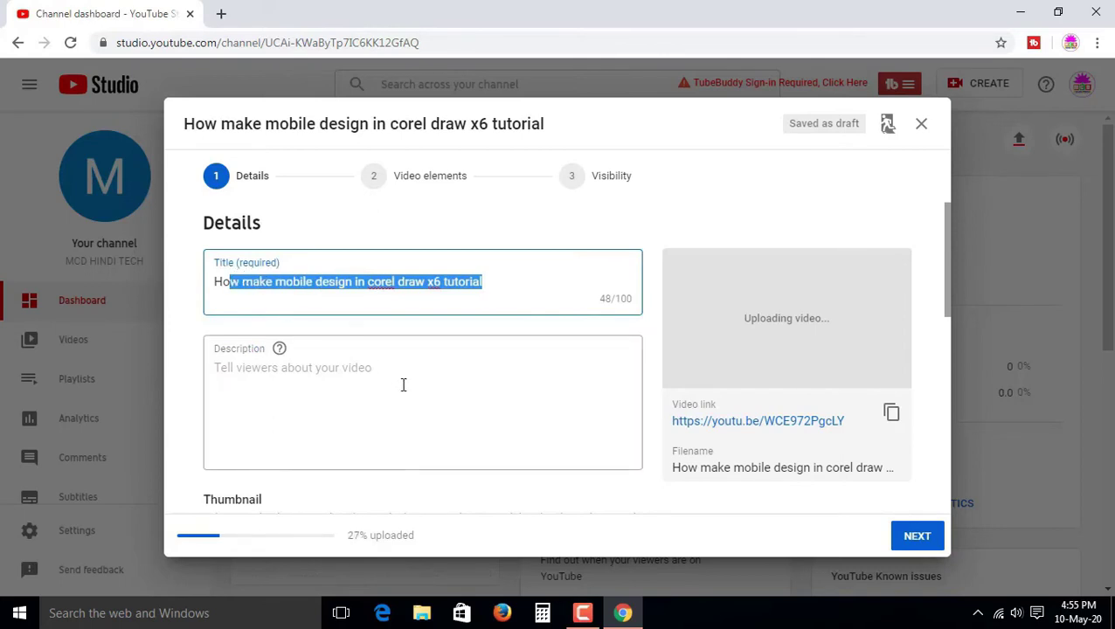
left_click_drag(502, 281, 196, 293)
key("ctrl+c")
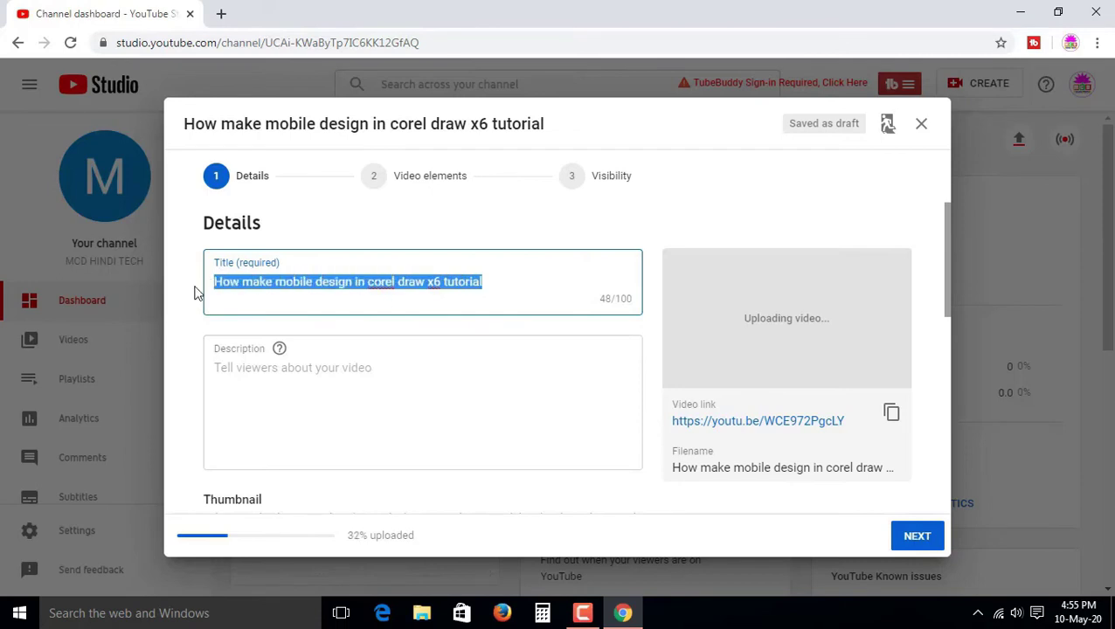
left_click(405, 373)
key("ctrl+v")
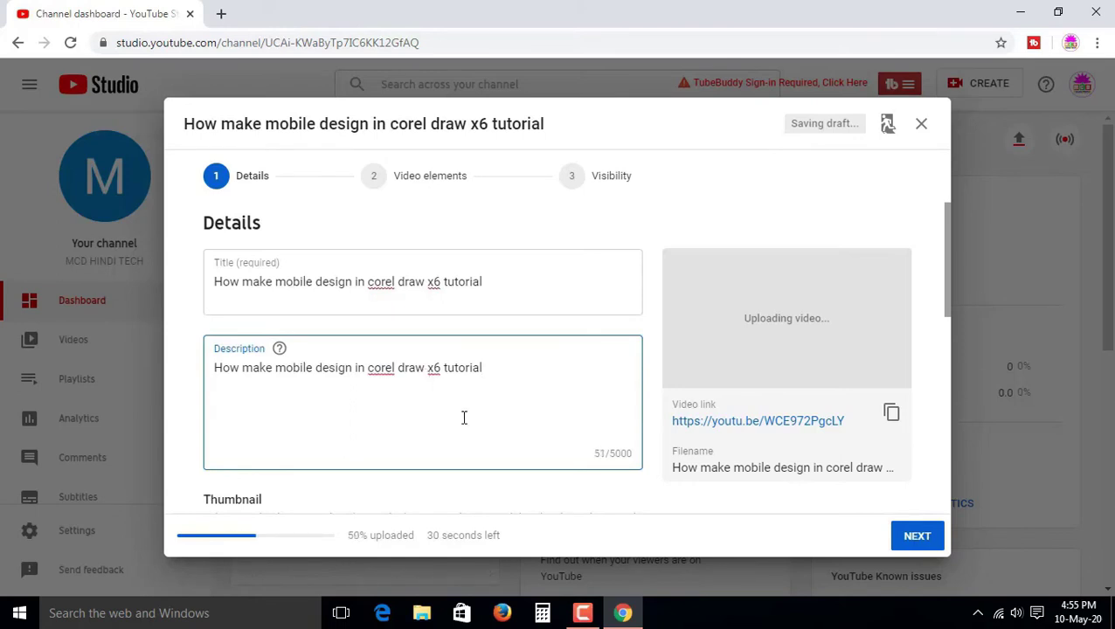
- Add "Is video me maine corel draw x6 me mobile ki design kaise banate hai vo dikhaya hai..." to the description below the title text
type("is")
key("BackSpace")
key("BackSpace")
type("Is video me maine ")
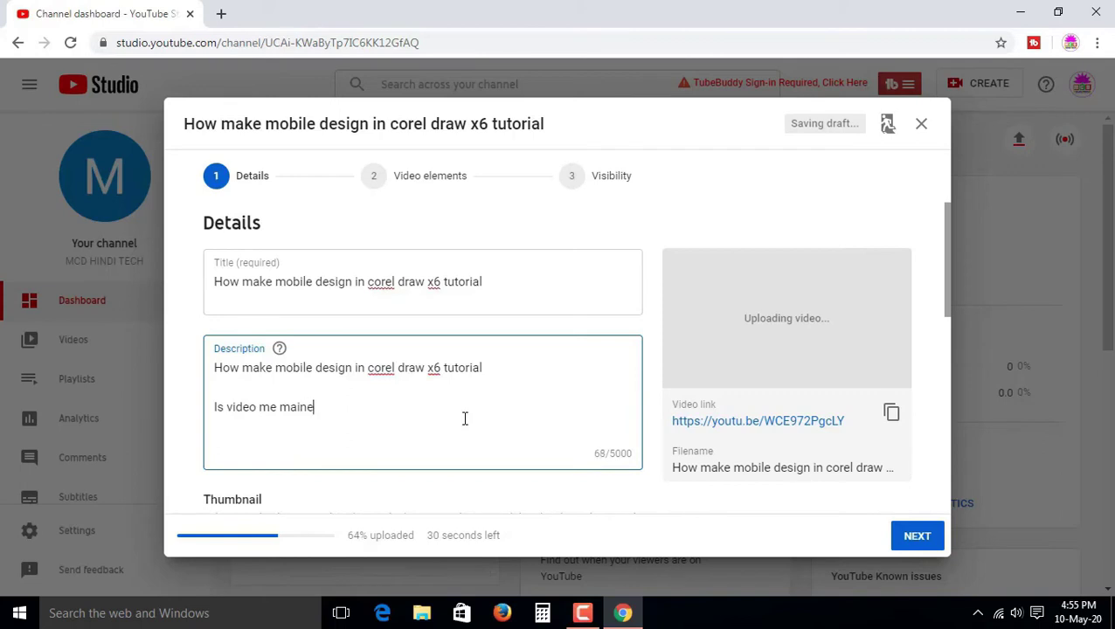
type("corel draw ")
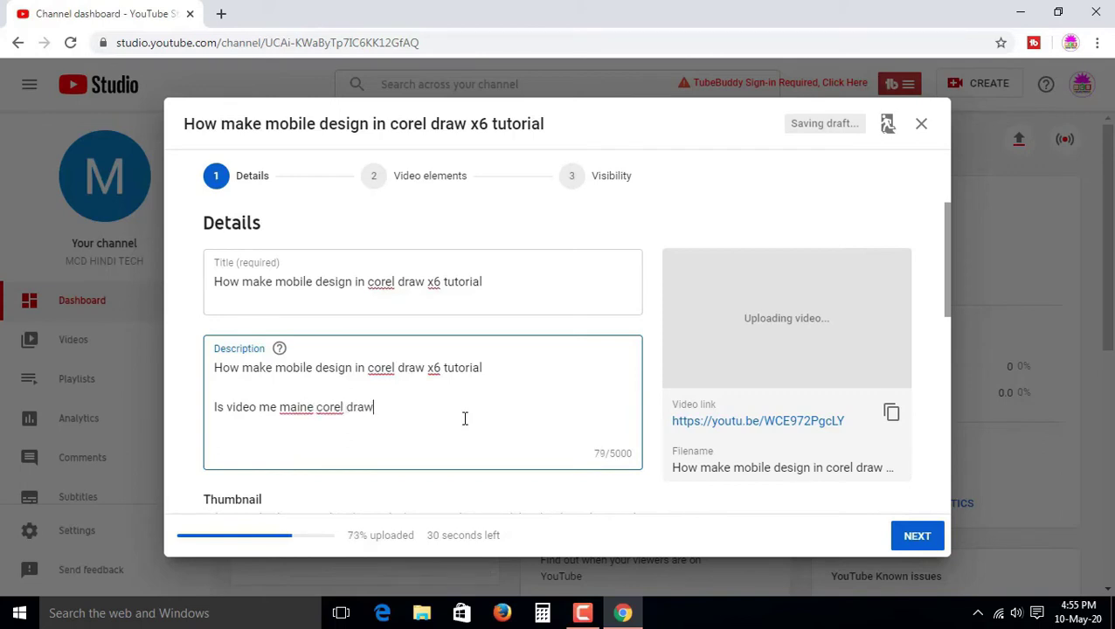
type("x6 me mobile ki")
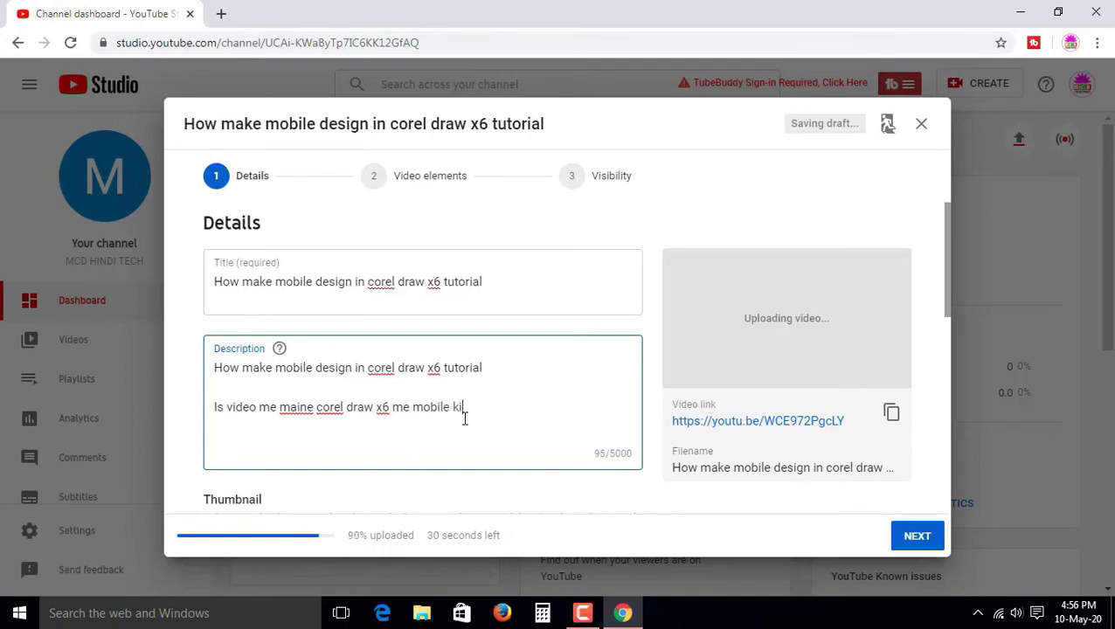
type(" design kaise ba")
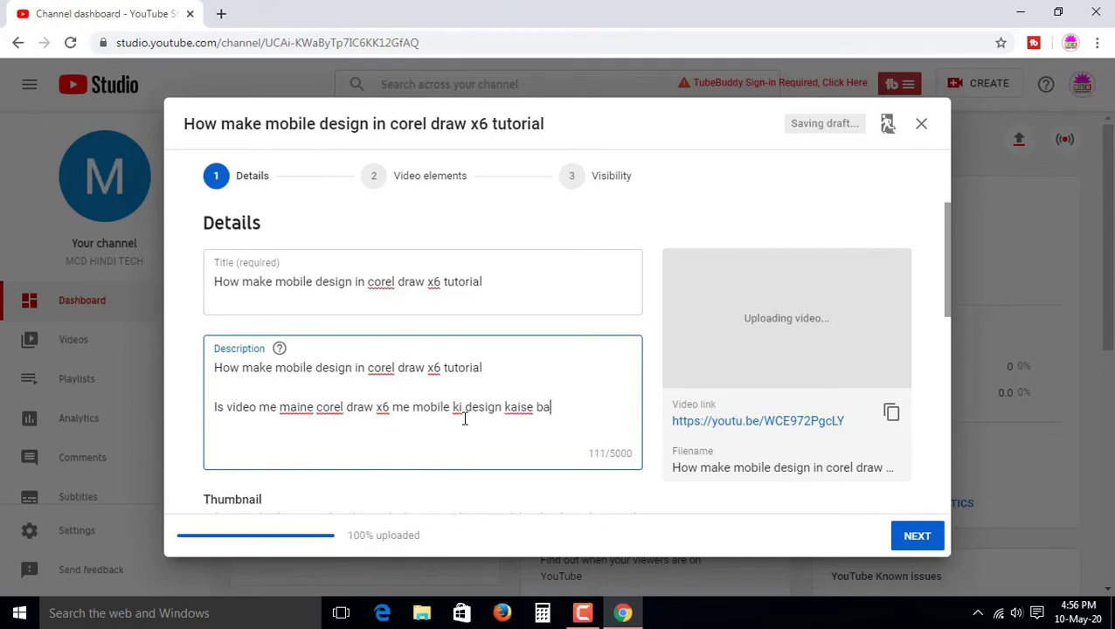
type("nate hai")
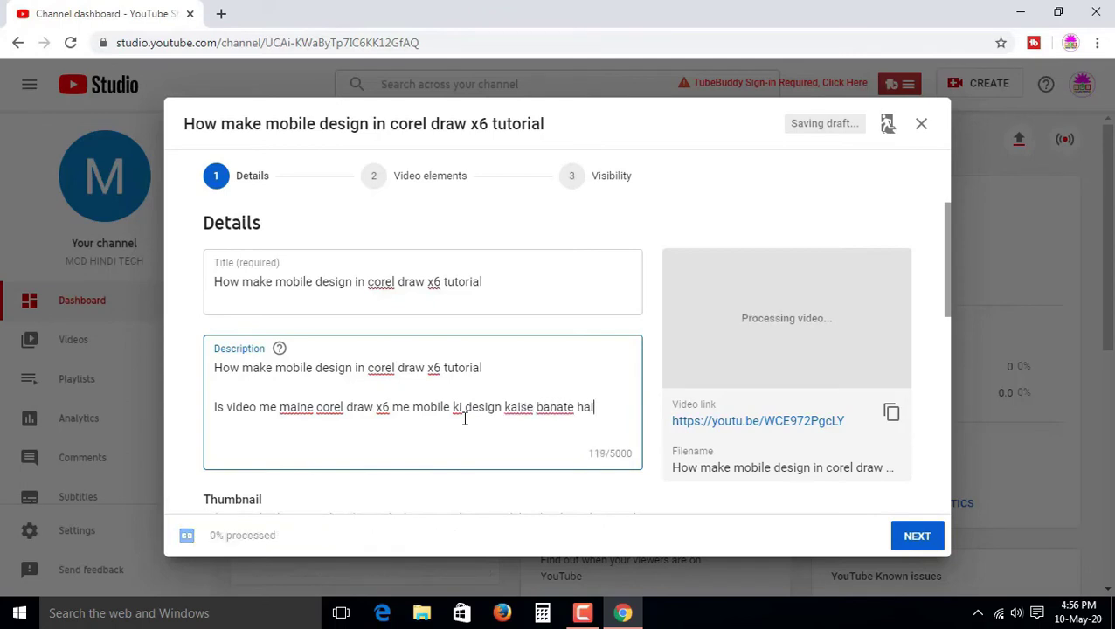
type(" vo dik")
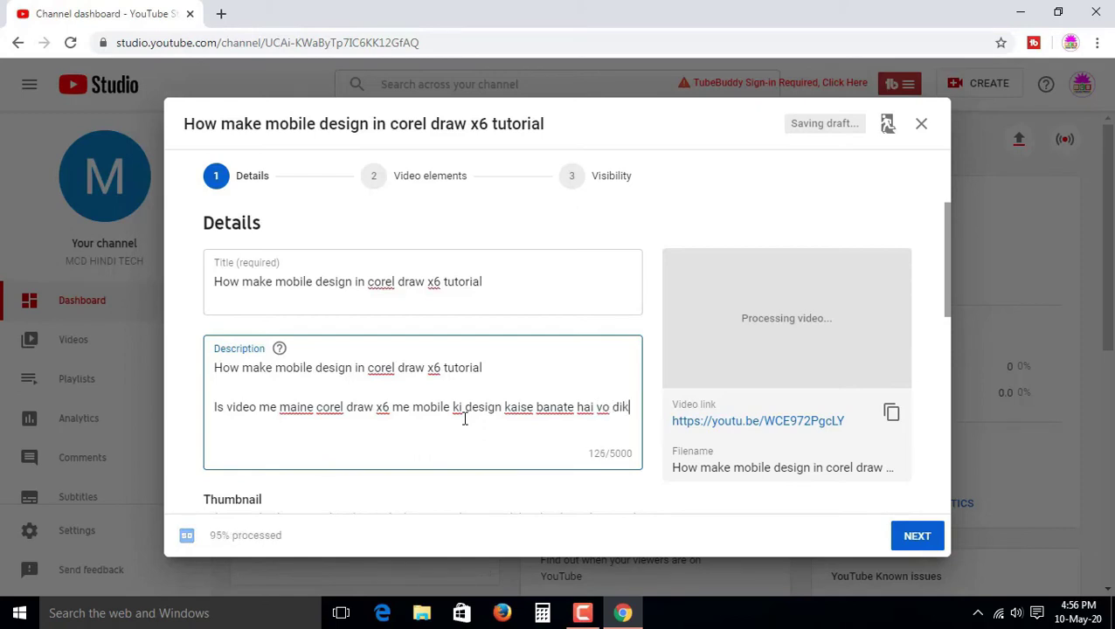
type("haya ")
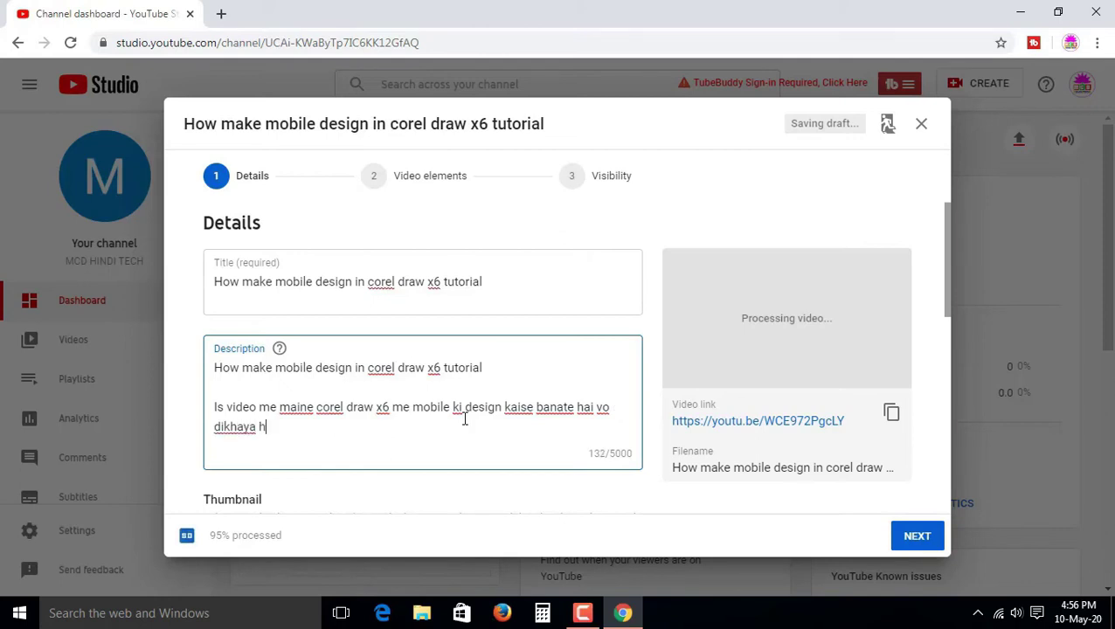
type("hai...")
- End the description with "Thanks for waching my video..." after a blank line
key("Return")
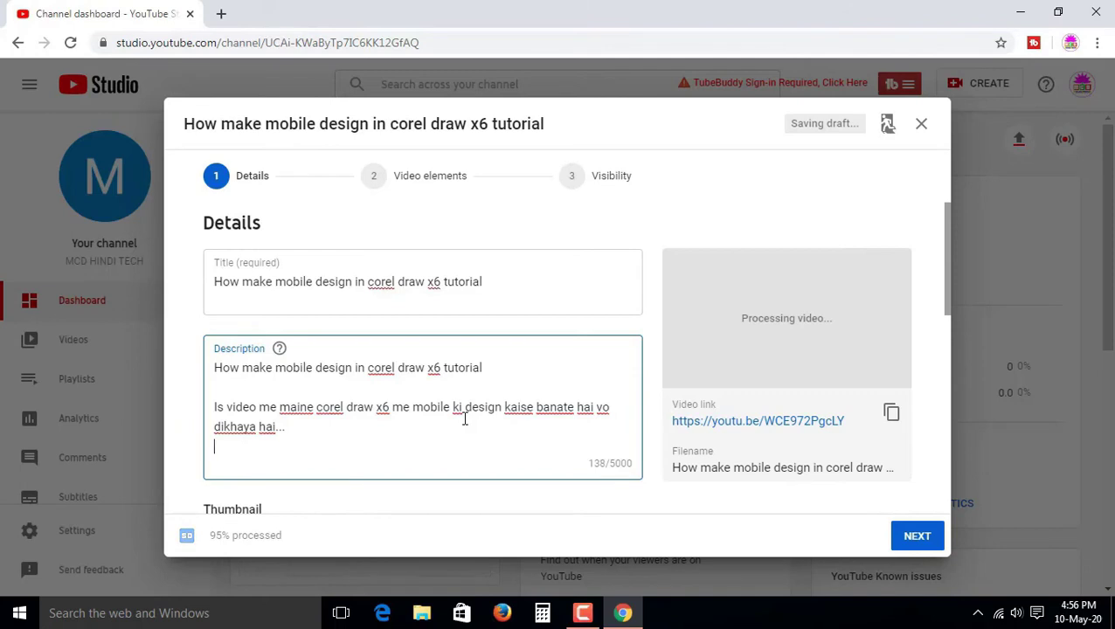
key("Return")
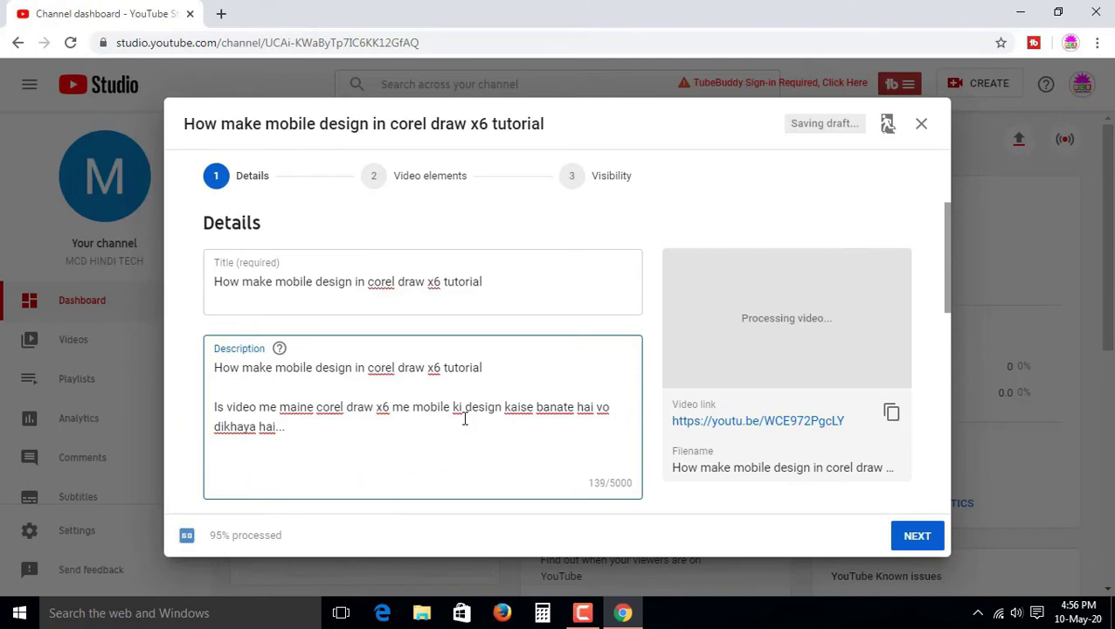
type("Thanks for ")
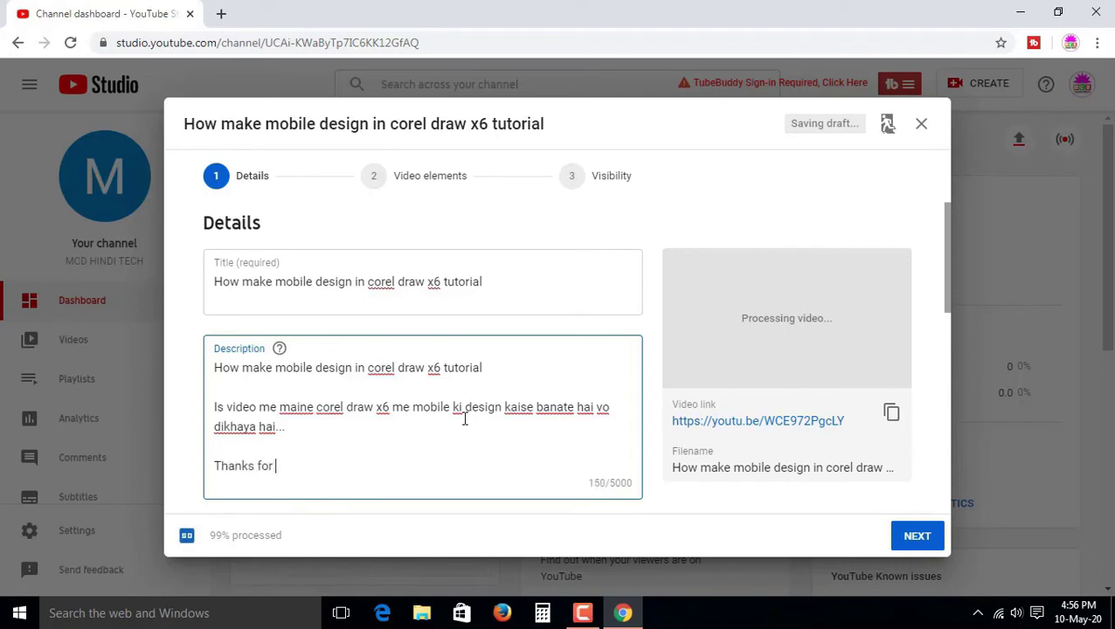
type("waching")
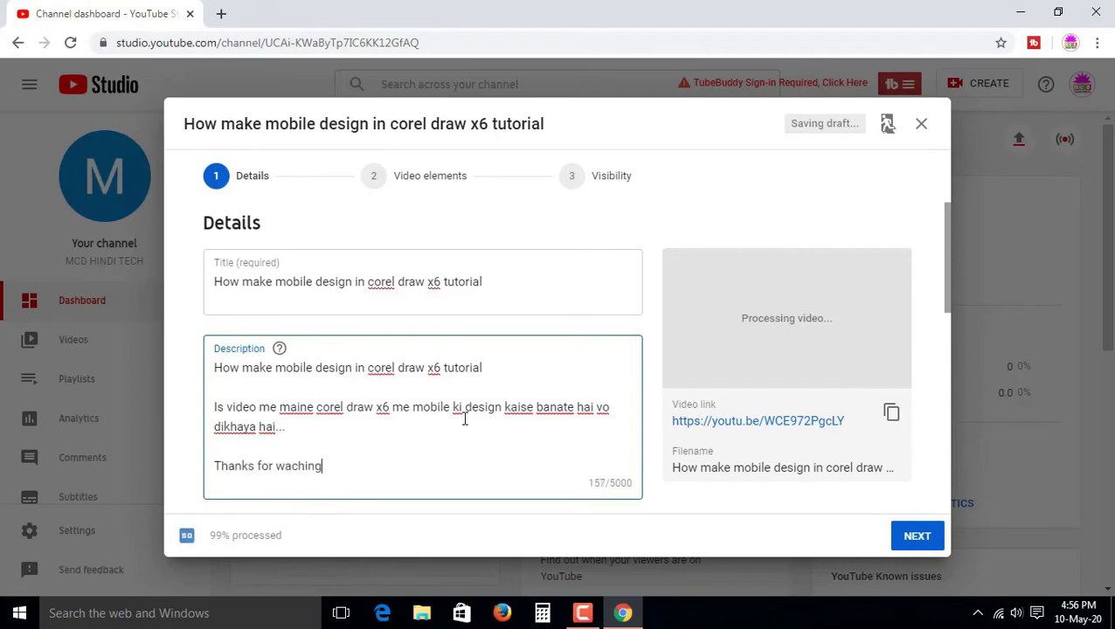
type(" my vd")
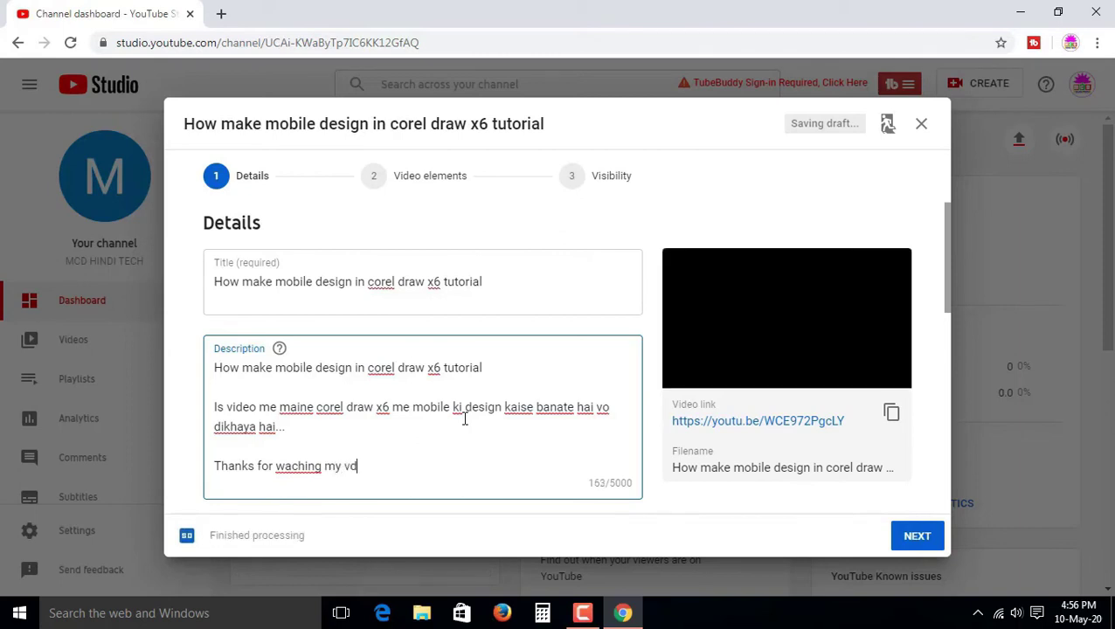
key("BackSpace")
type("ideo...")
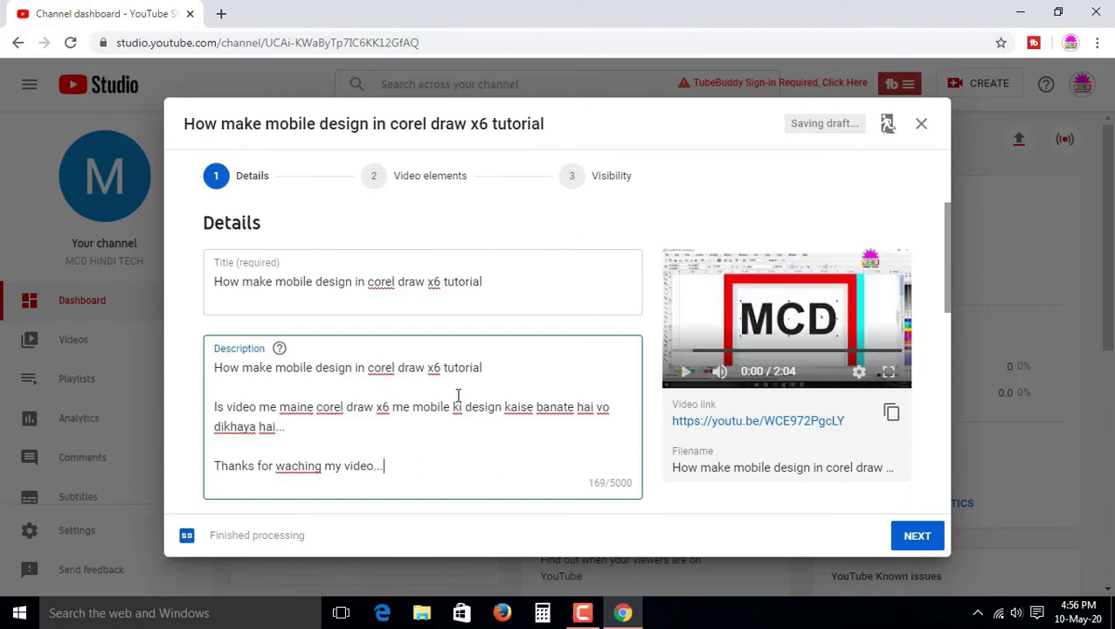
- Upload the MCD DESIGN MOBILE image from the mcd video folder as the video's custom thumbnail
scroll(407, 422, "down", 1)
scroll(408, 422, "down", 1)
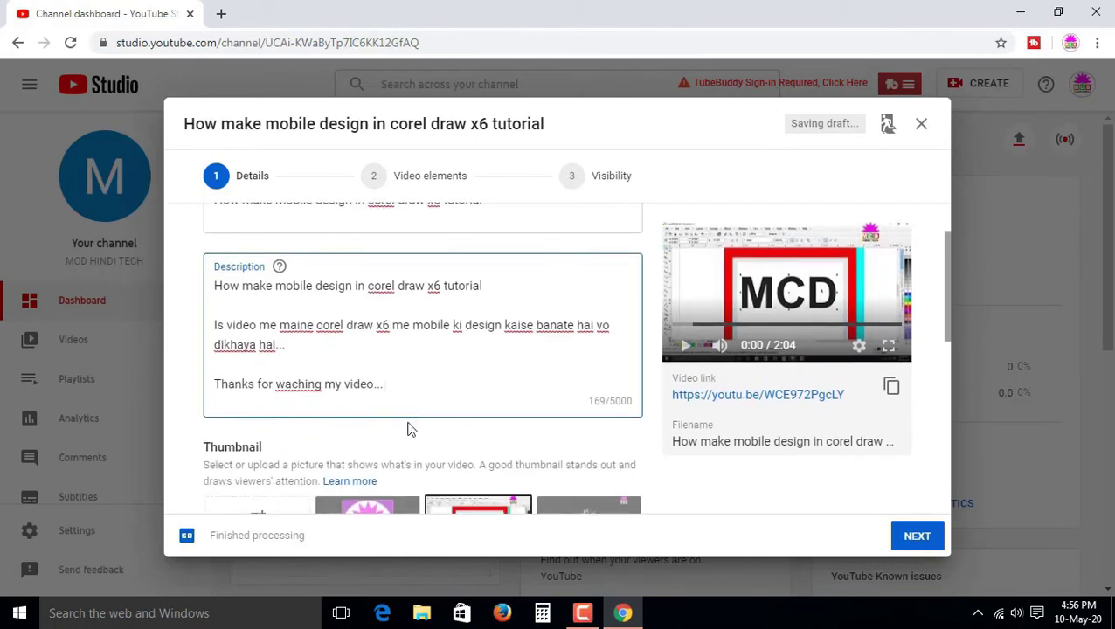
scroll(408, 422, "down", 1)
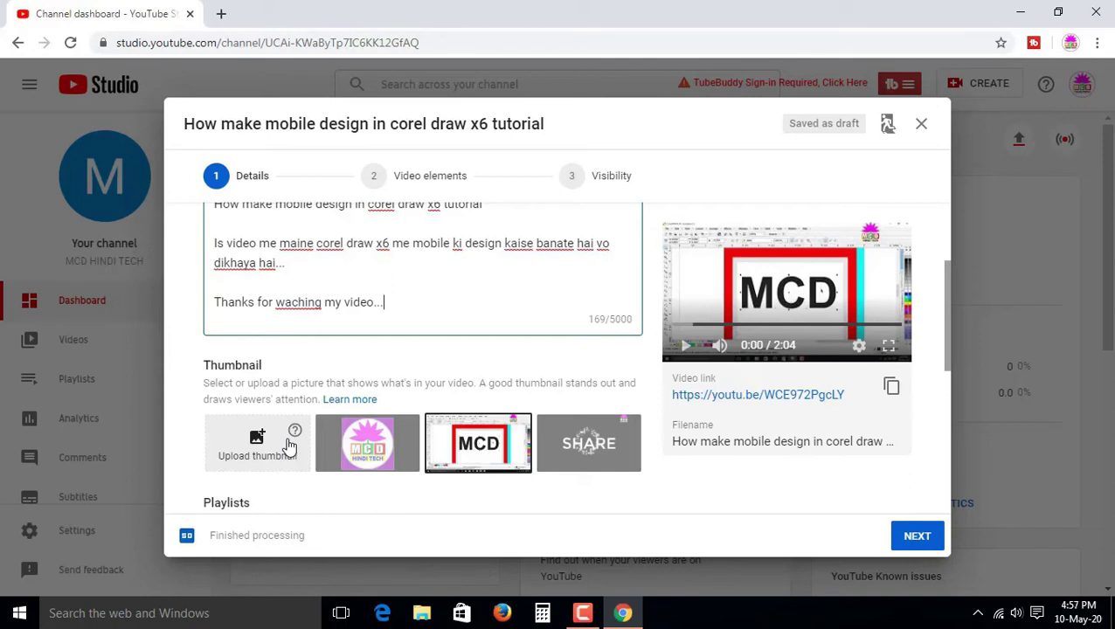
left_click(289, 445)
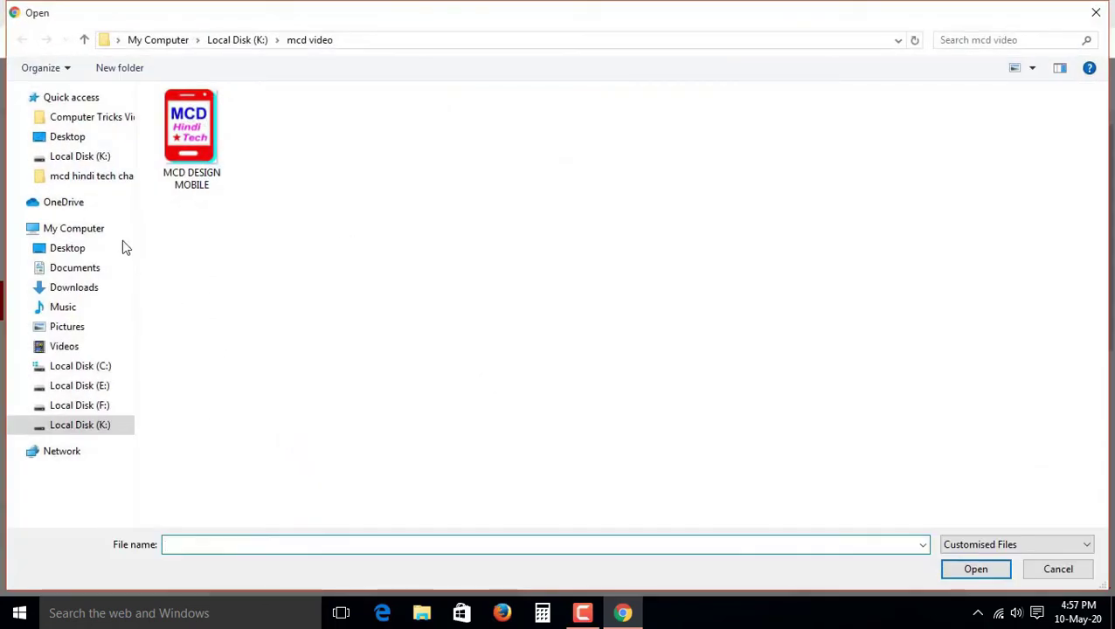
left_click(171, 147)
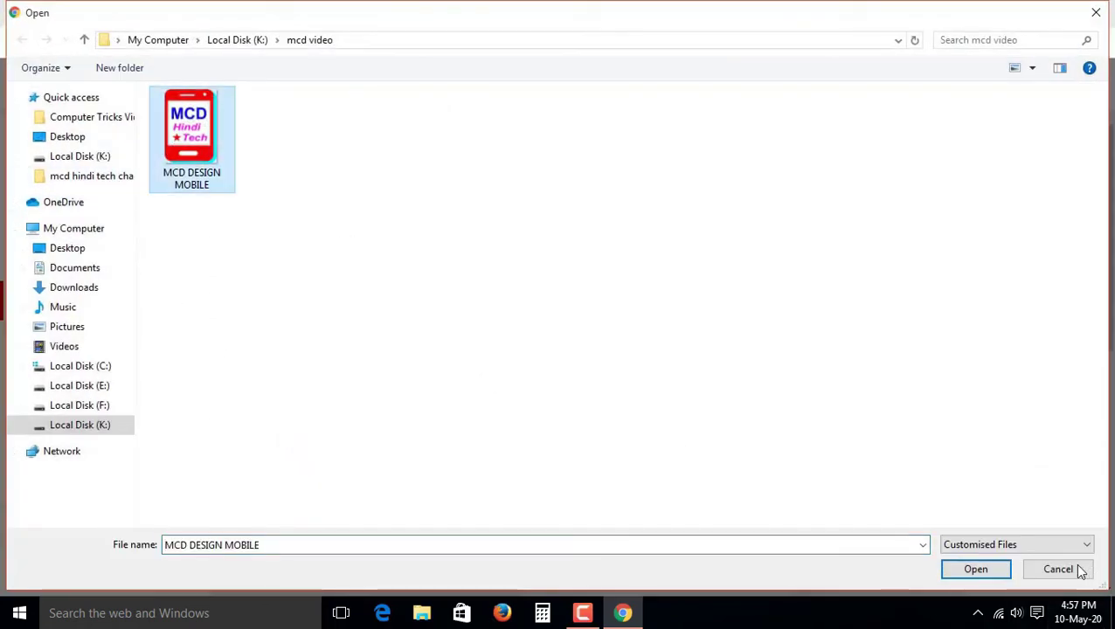
left_click(969, 569)
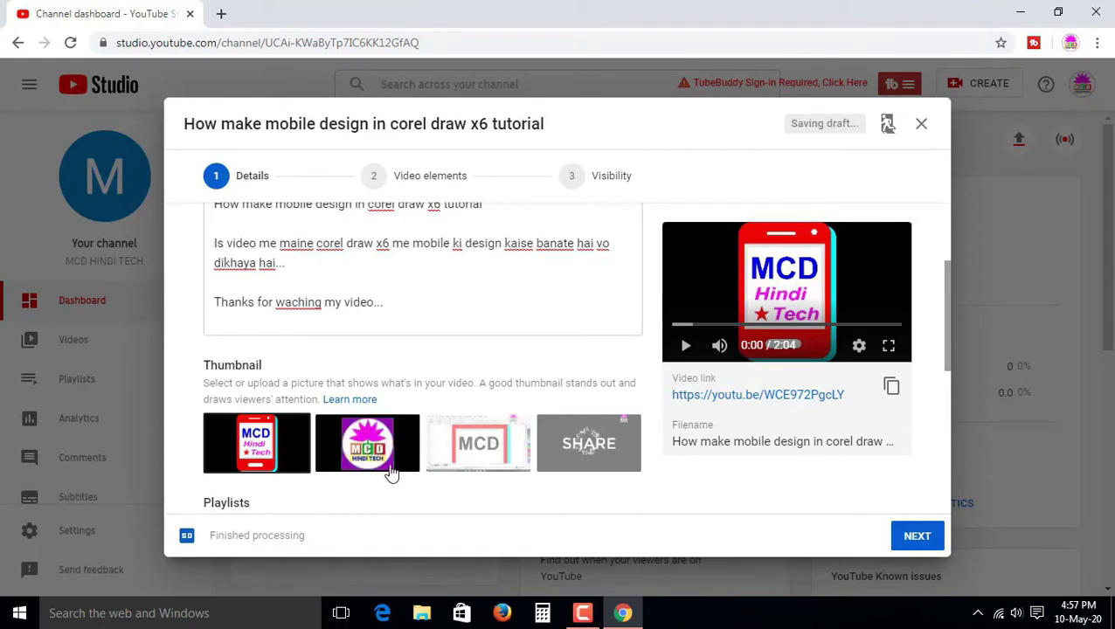
- Create a public playlist titled "Corel Draw" and add the video to it
scroll(388, 470, "down", 1)
scroll(389, 469, "down", 1)
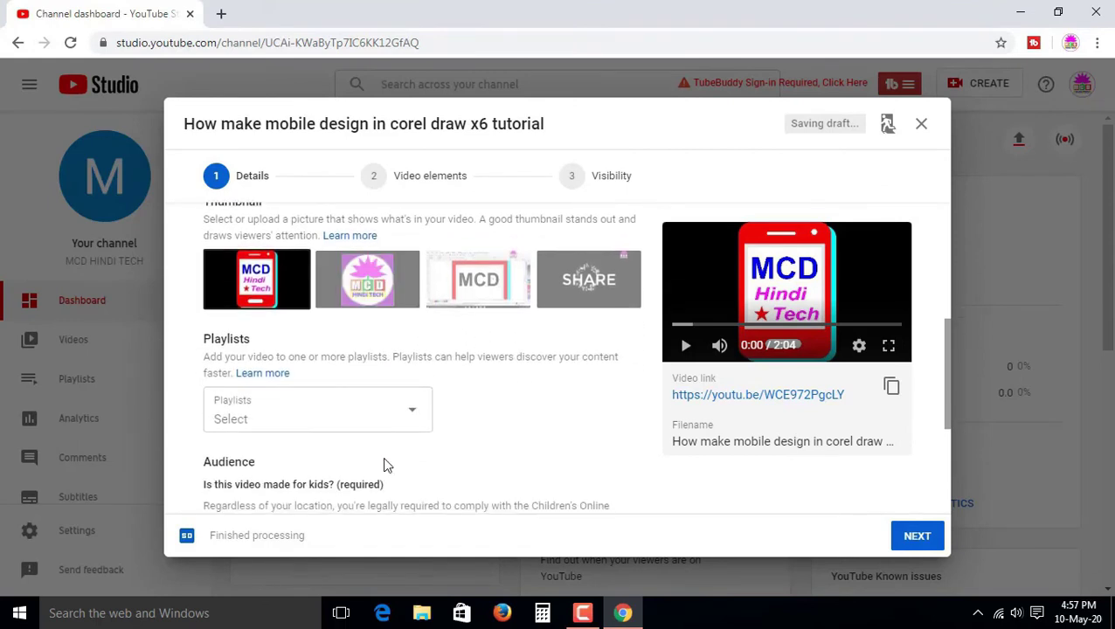
left_click(397, 407)
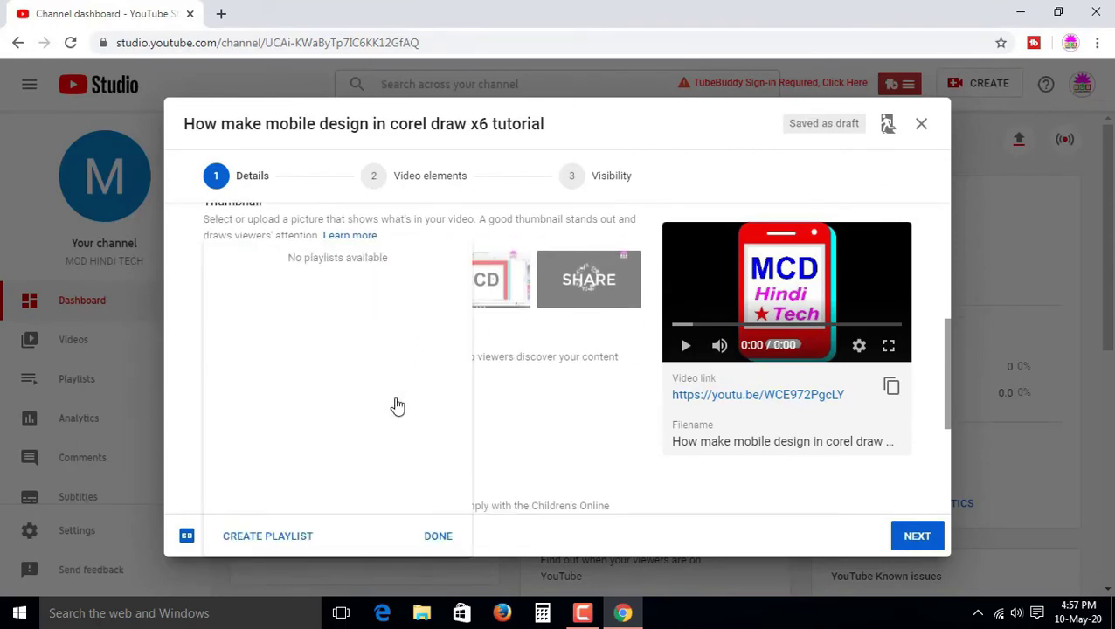
left_click(290, 541)
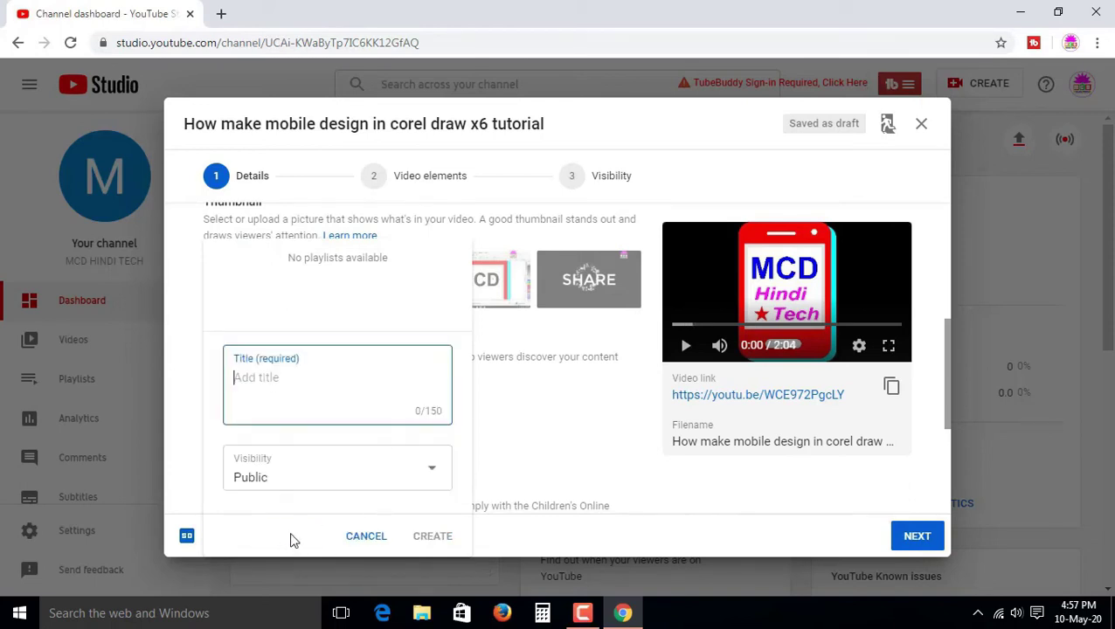
type("Corel Draw")
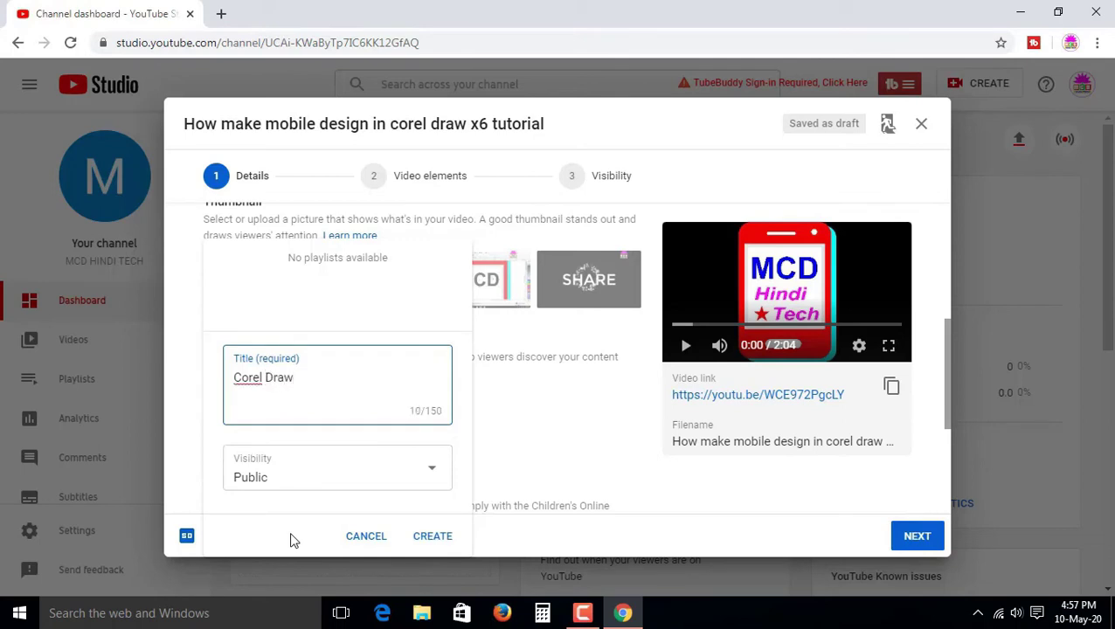
left_click(433, 538)
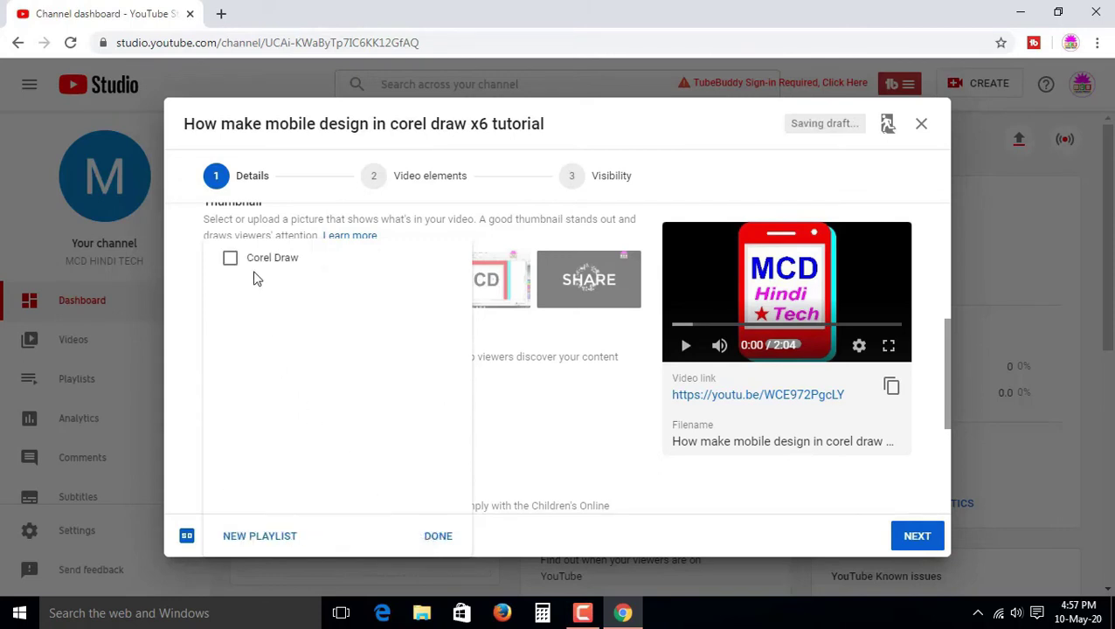
left_click(232, 262)
left_click(438, 536)
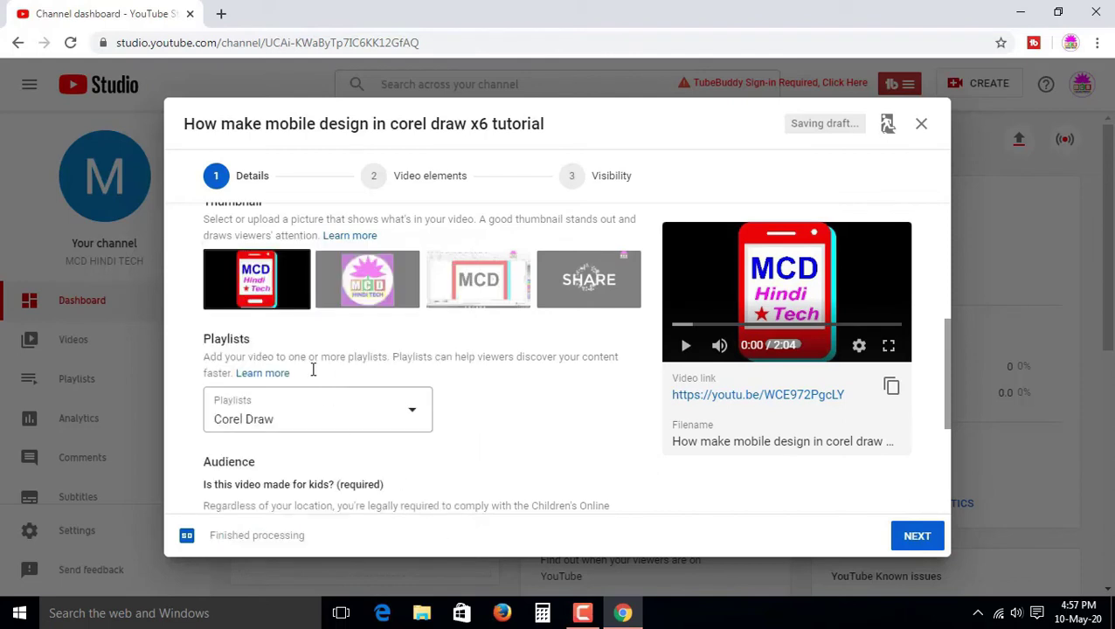
- Mark the video as not made for kids and expand the additional video options
scroll(315, 374, "down", 2)
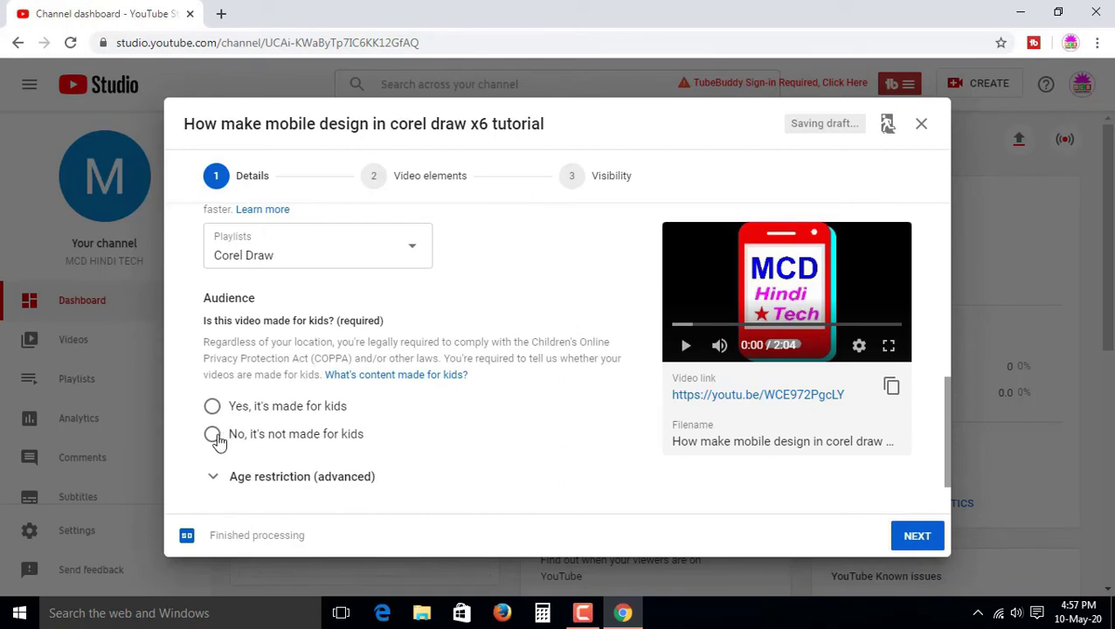
left_click(217, 442)
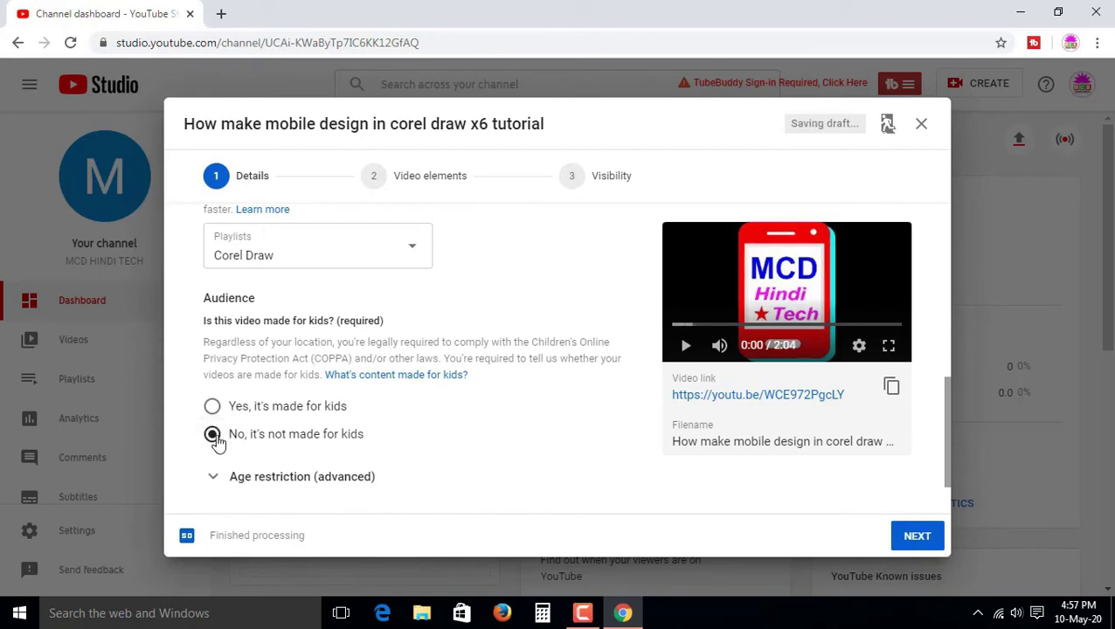
scroll(218, 444, "down", 1)
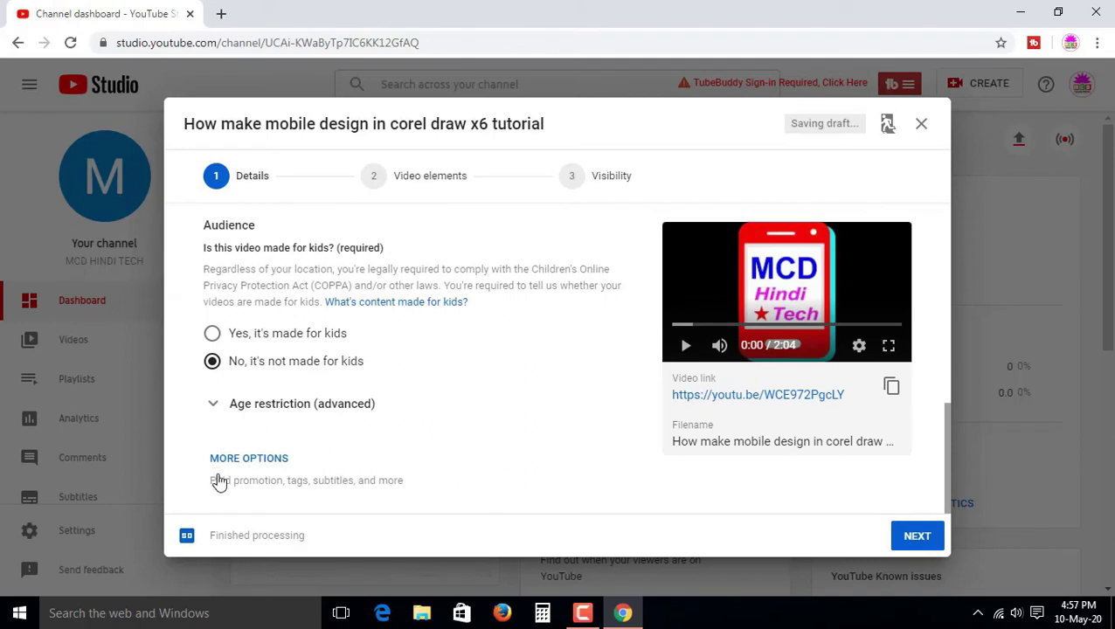
left_click(230, 475)
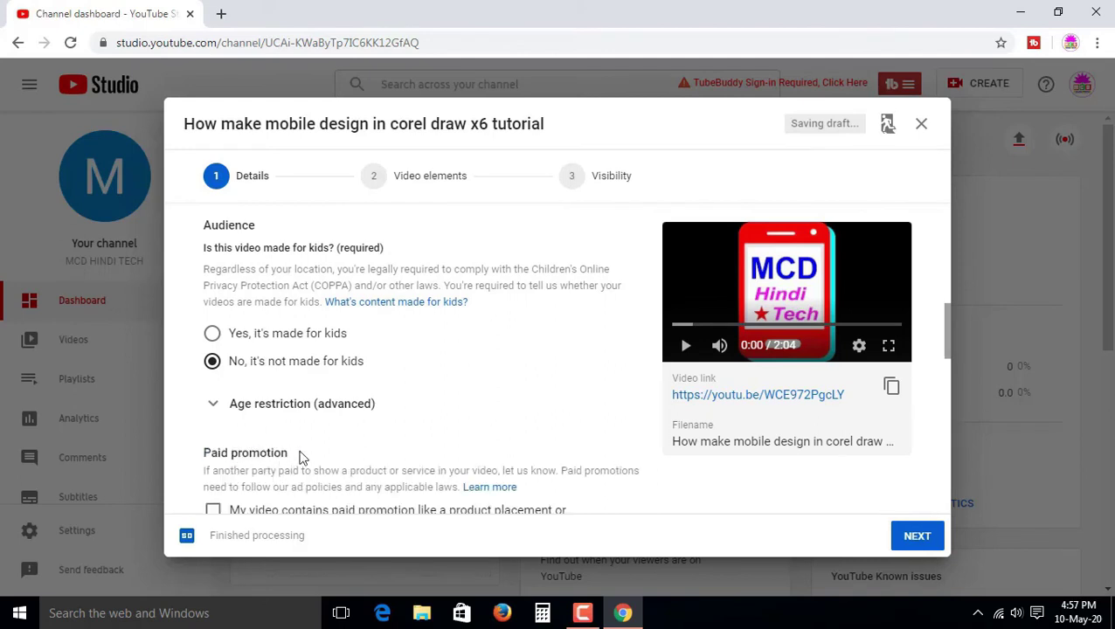
- Add "mcd hindi tech" and "mcd hindi" as the video's first tags
scroll(299, 455, "down", 3)
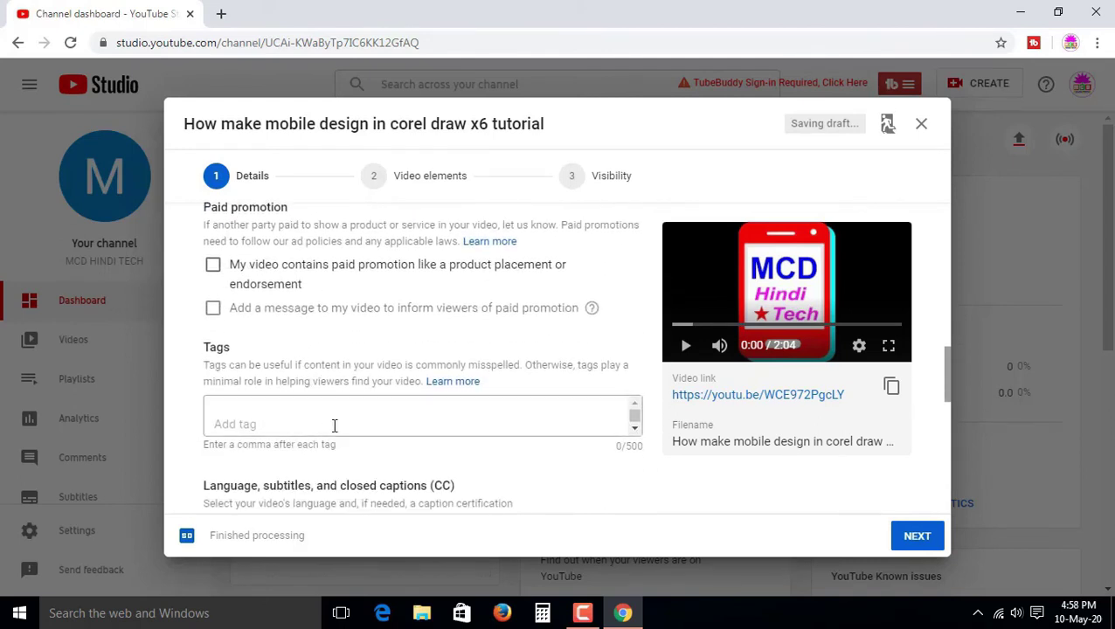
left_click(344, 419)
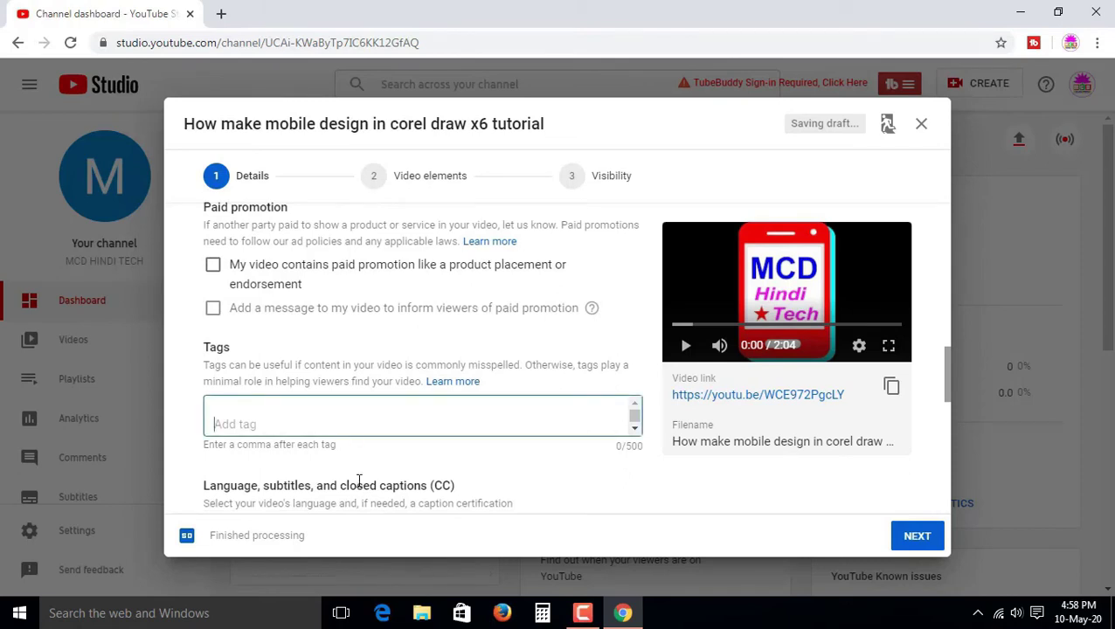
type("mcd hindi tech")
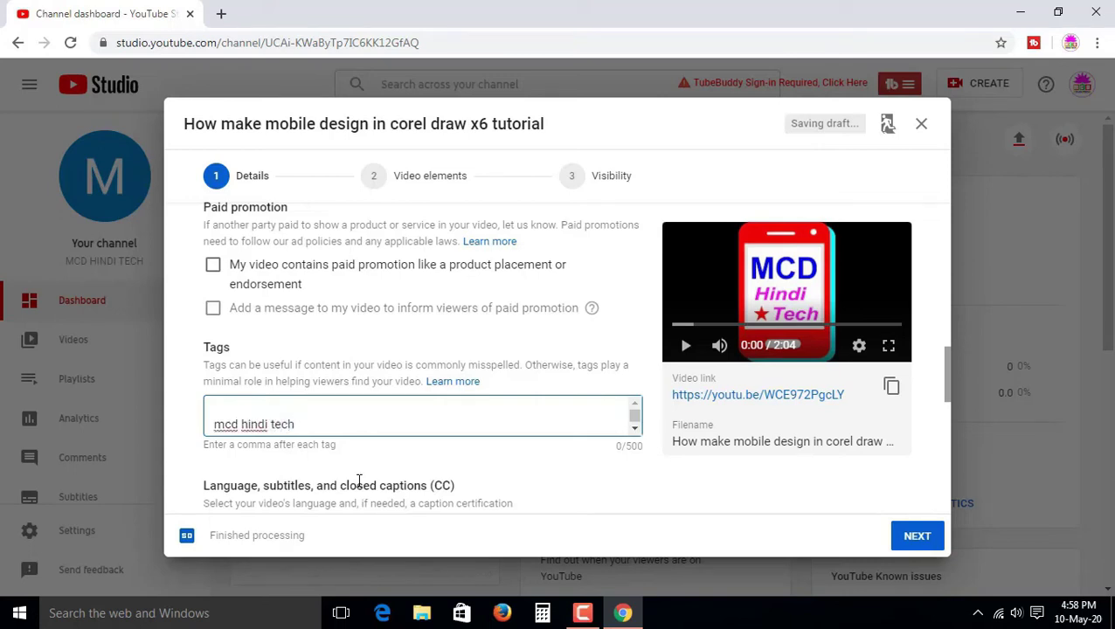
key("comma")
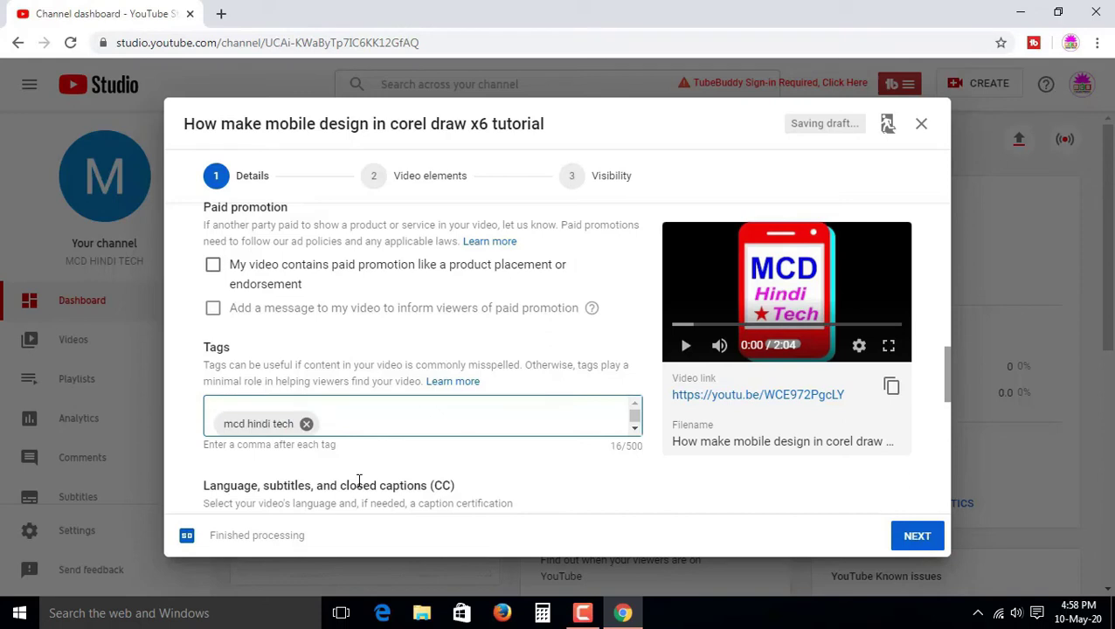
type("mcd hindi")
key("comma")
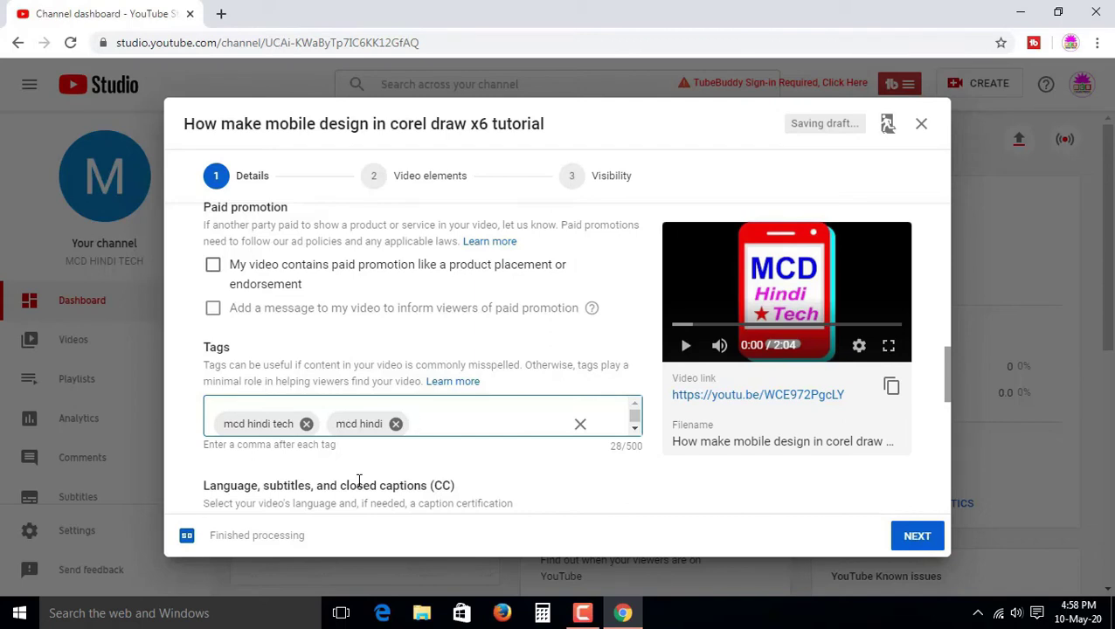
- Add the tag "MCD" and the full title "How make mobile design in corel draw x6 tutorial" as another tag
type("M")
type("CSD")
key("BackSpace")
key("BackSpace")
type("D")
key("comma")
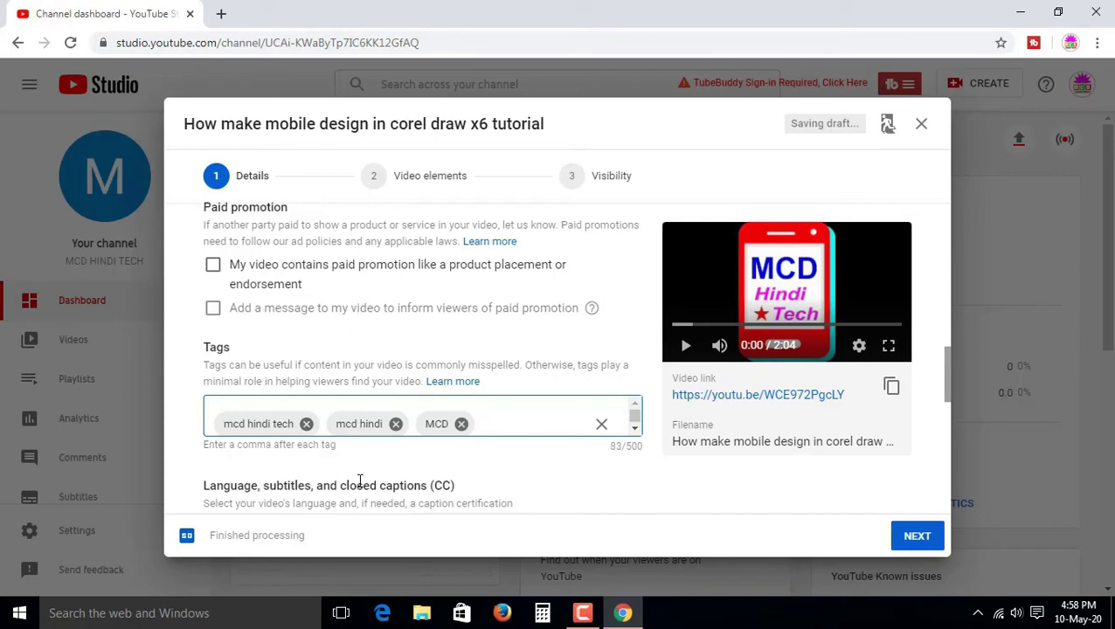
- Add the tags "corel draw design" and "mobile design in corel draw x6" to the video
scroll(535, 428, "down", 1)
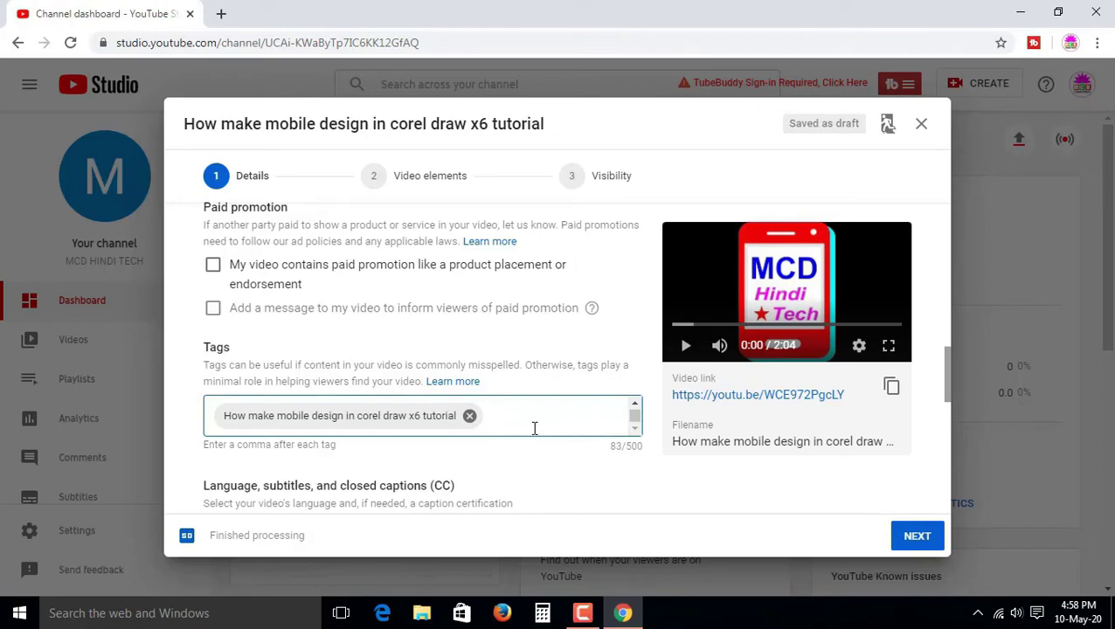
type("corel draw design")
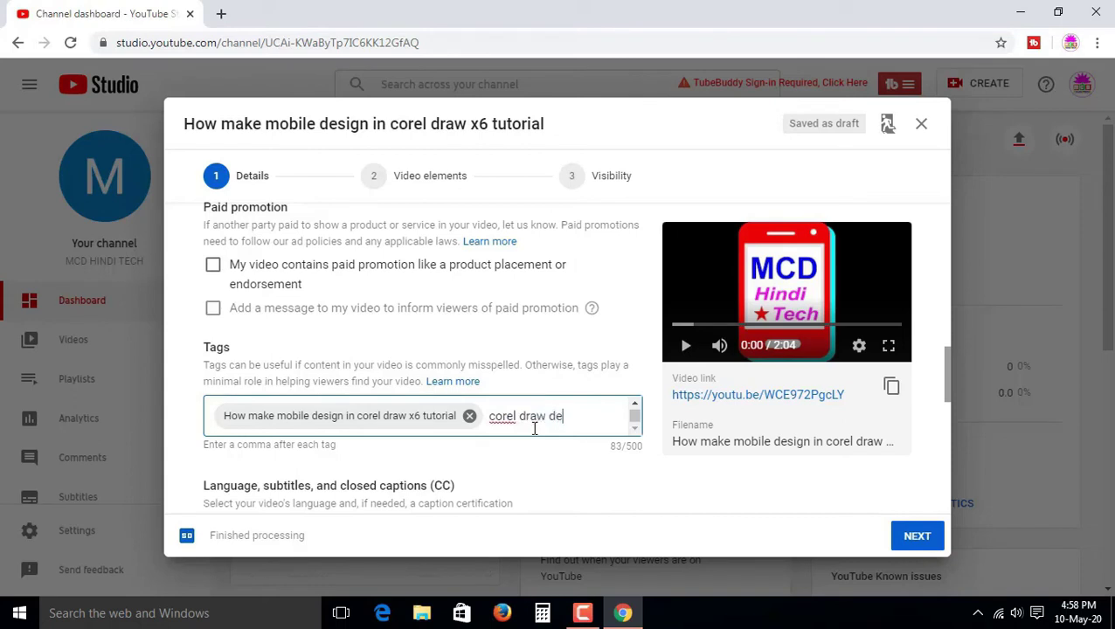
key("Return")
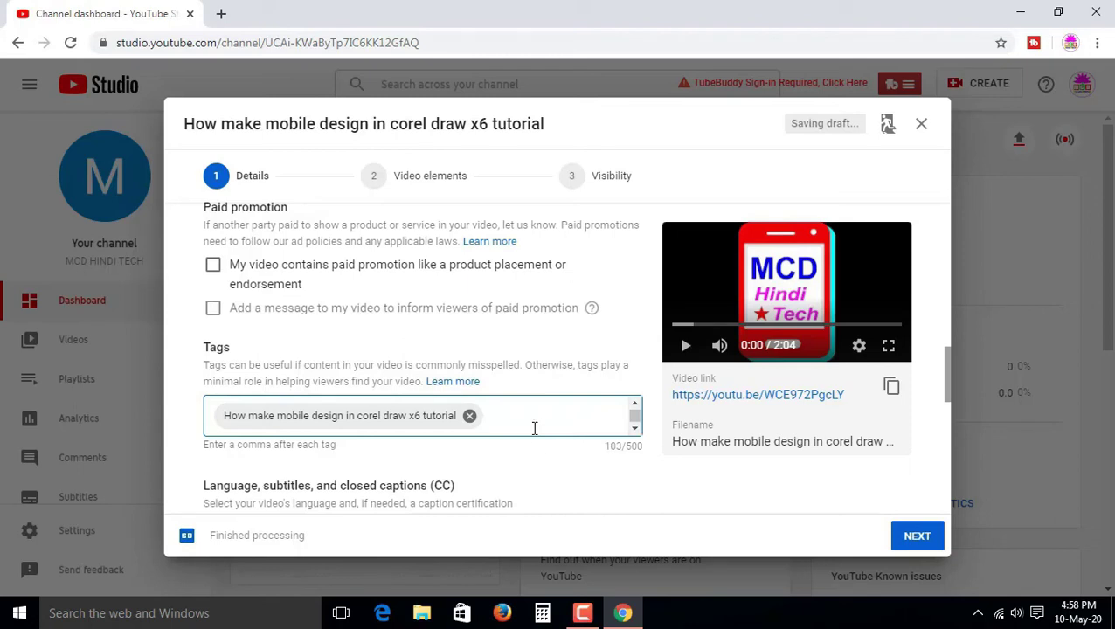
scroll(549, 426, "down", 1)
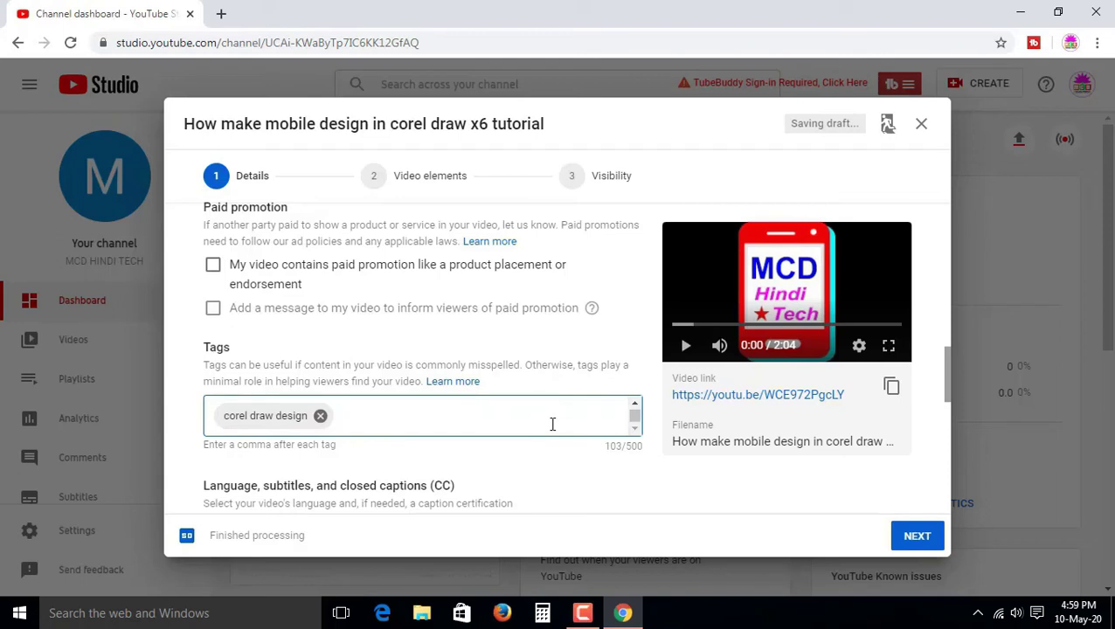
type("mobile ")
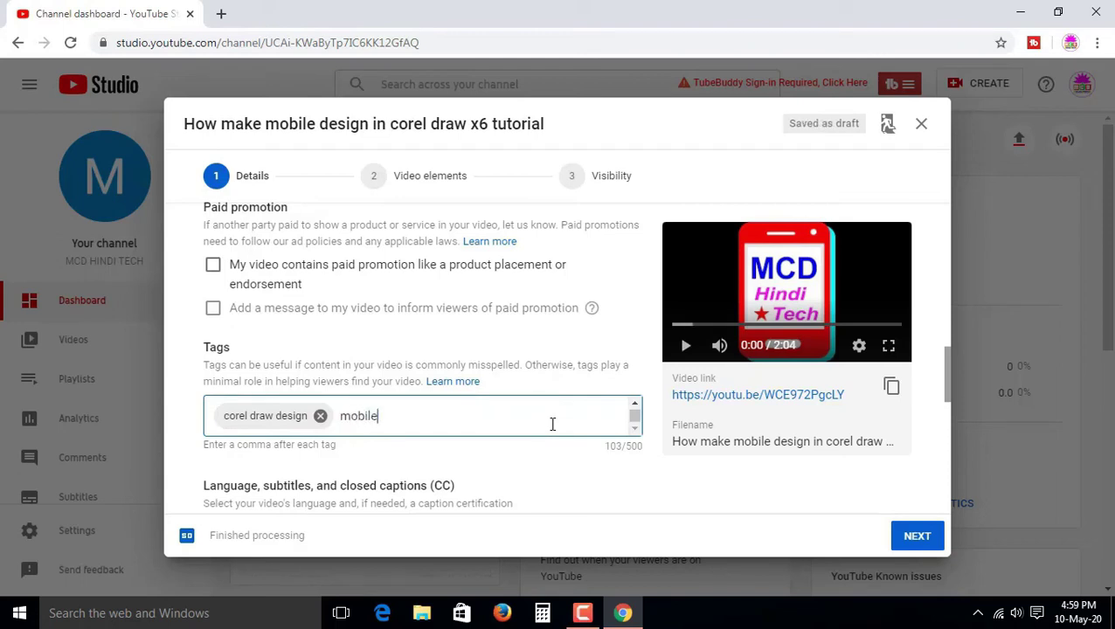
type("design in corel ")
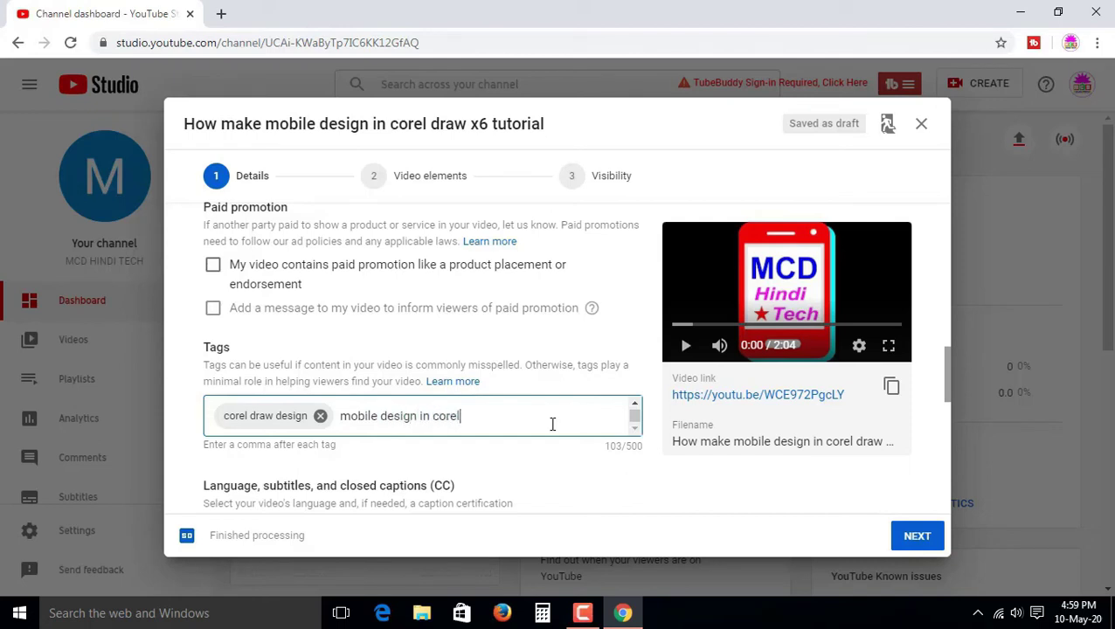
type("draw x6")
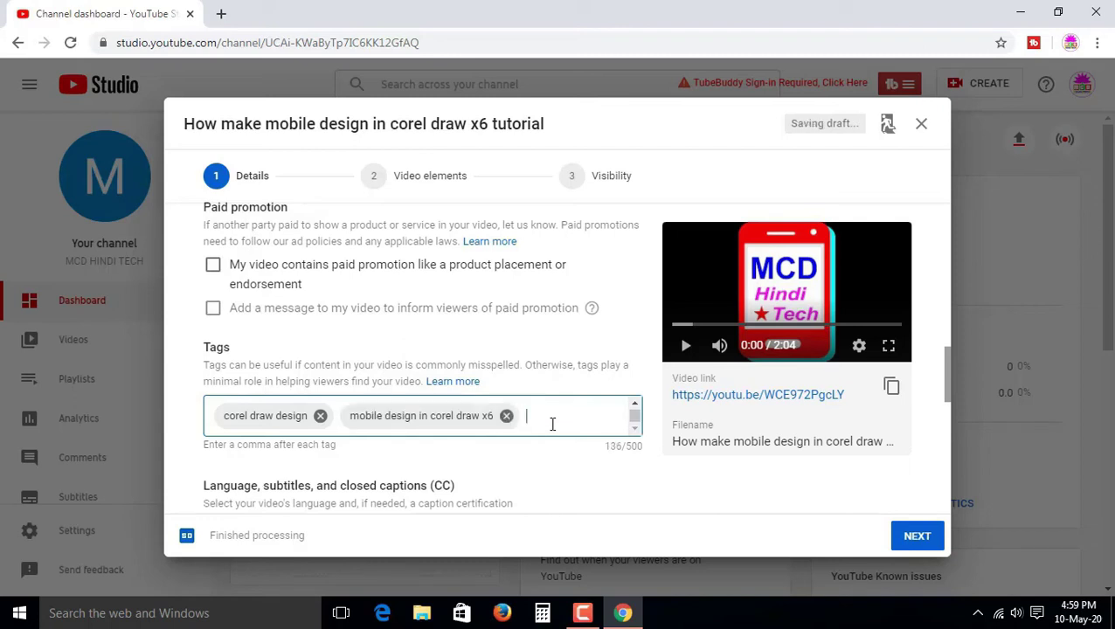
- Add the tags "corel draw x6", "hindi" and "urdu" to the video
type(",corel")
type(" draw")
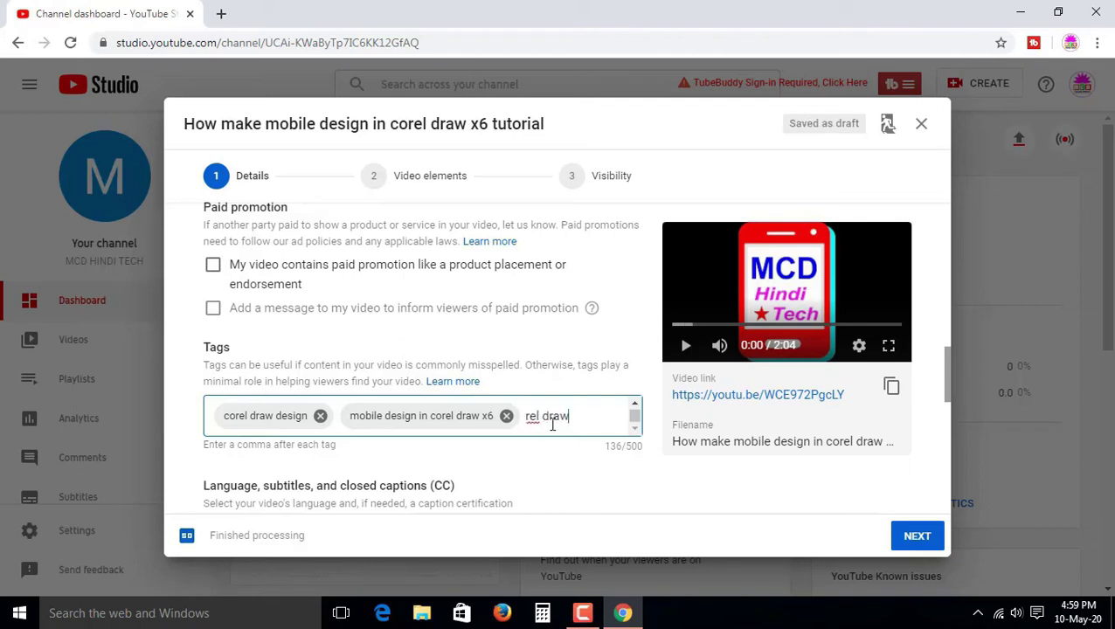
type(" x6")
key("Return")
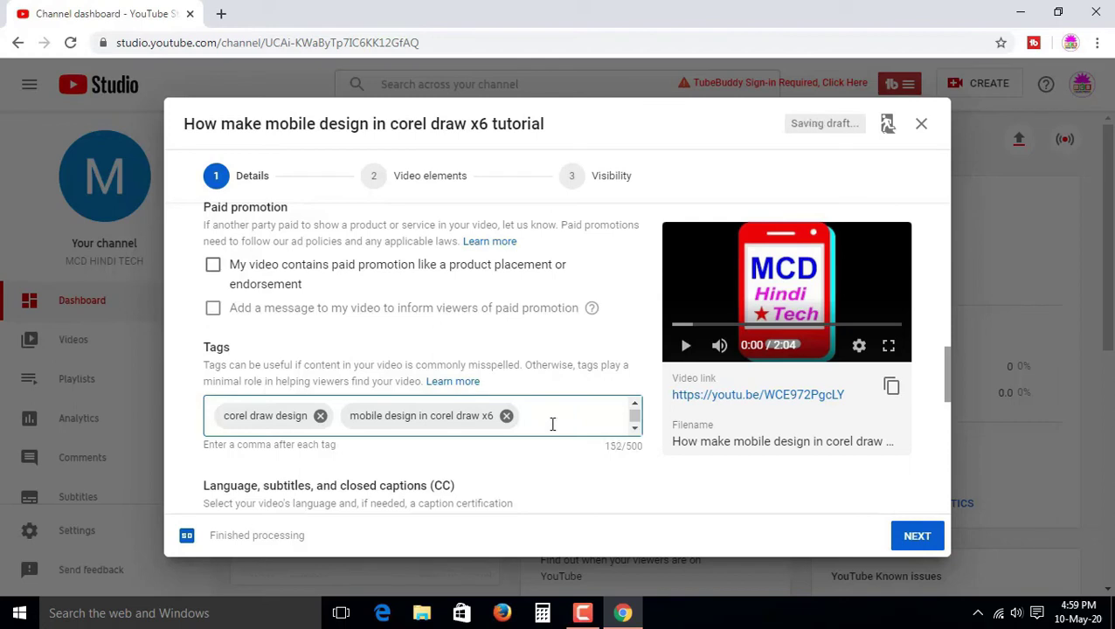
scroll(552, 423, "down", 2)
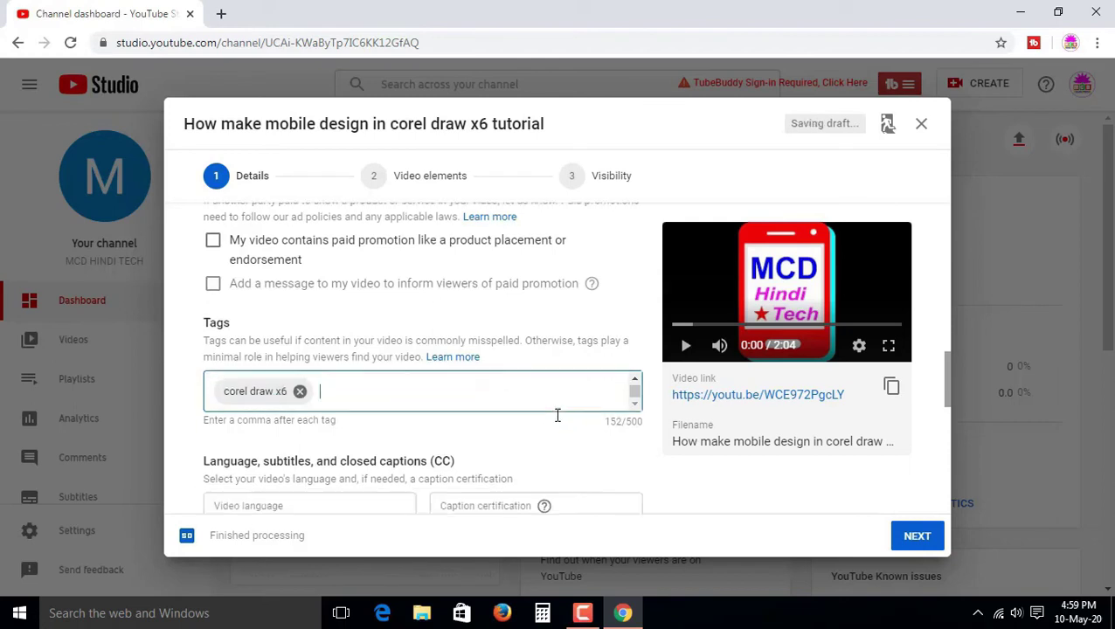
type("hindi")
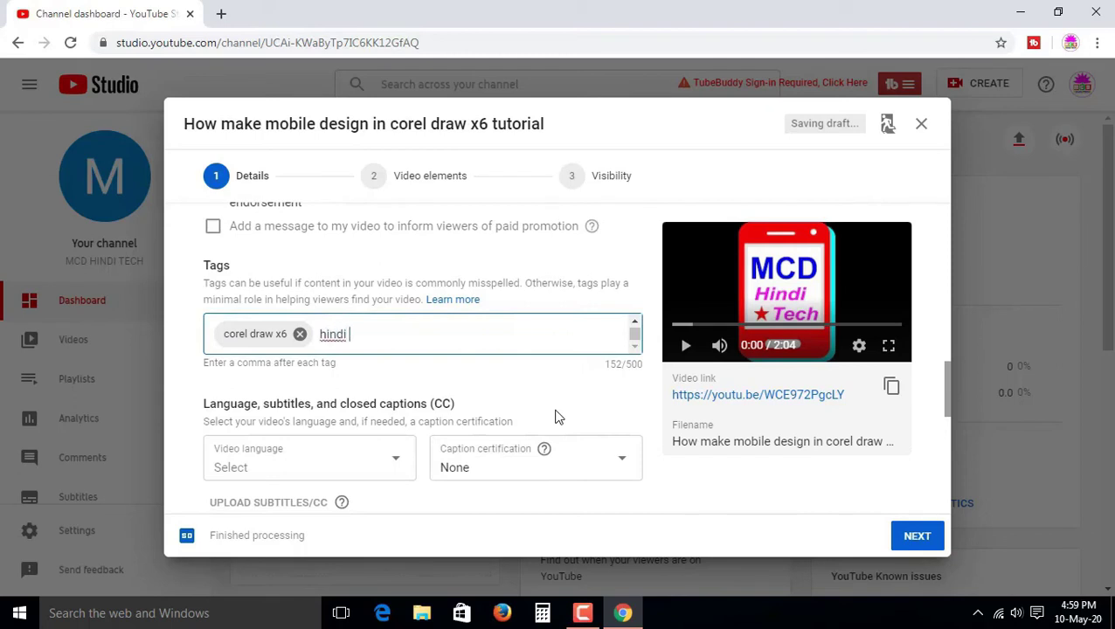
key("Return")
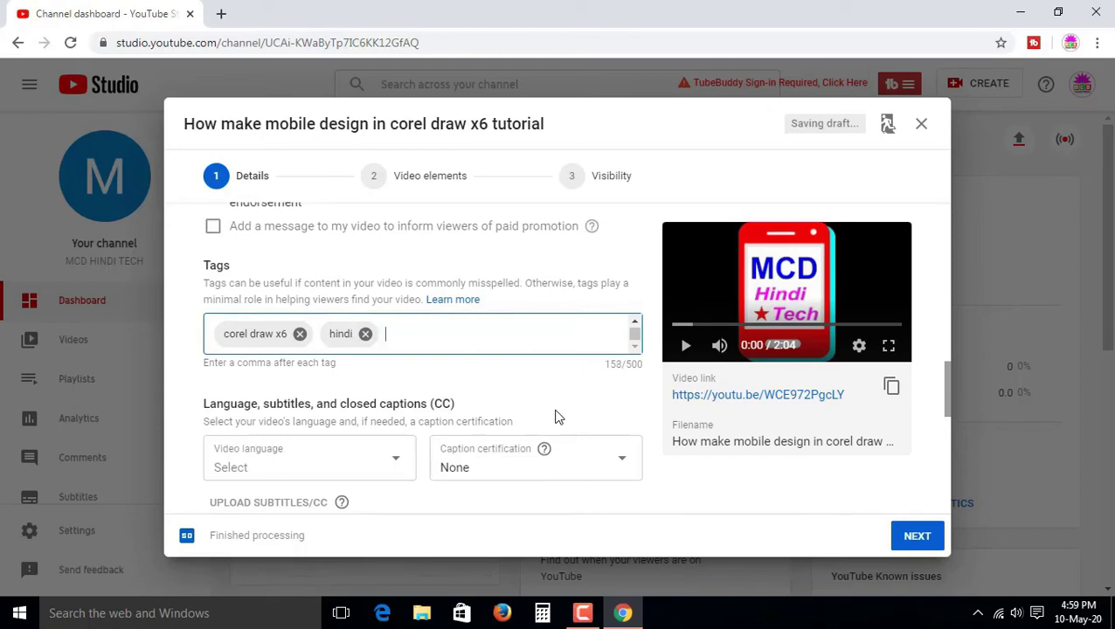
type("urdu")
key("Return")
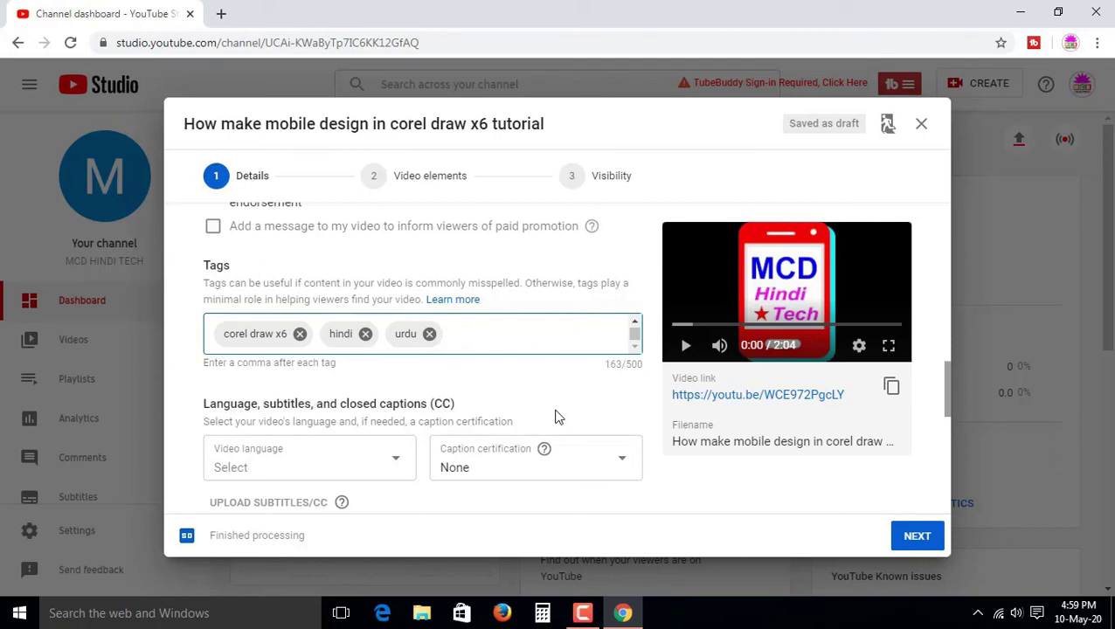
- Complete the tags with "design in corel draw x6" and "basics of corel draw x6", and review the tag list
type("design in corel drw")
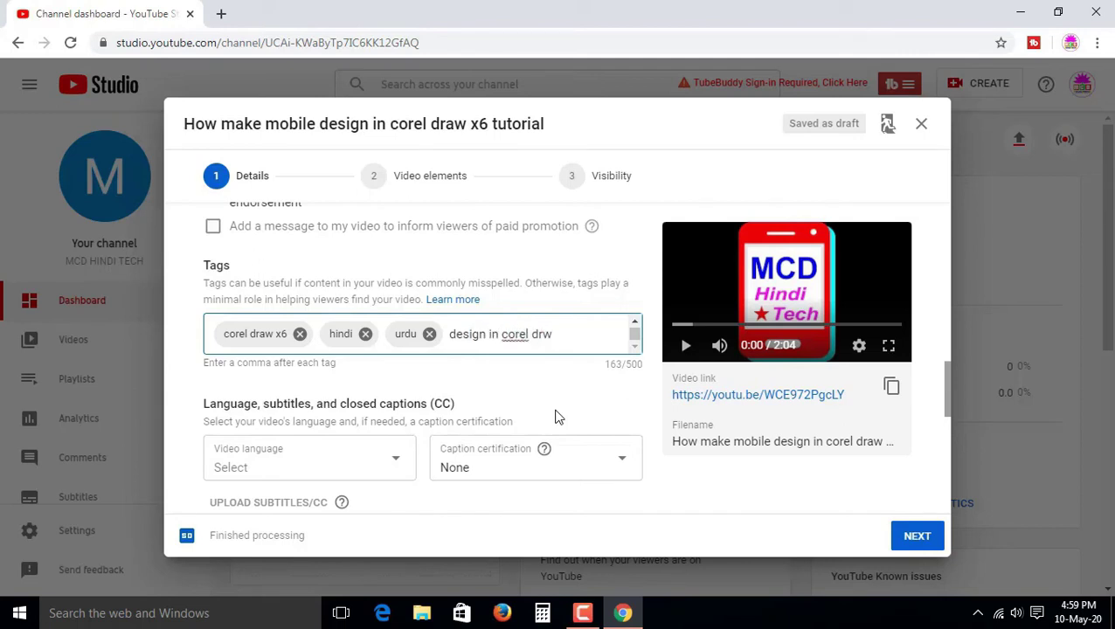
key("BackSpace")
type("aw x6,")
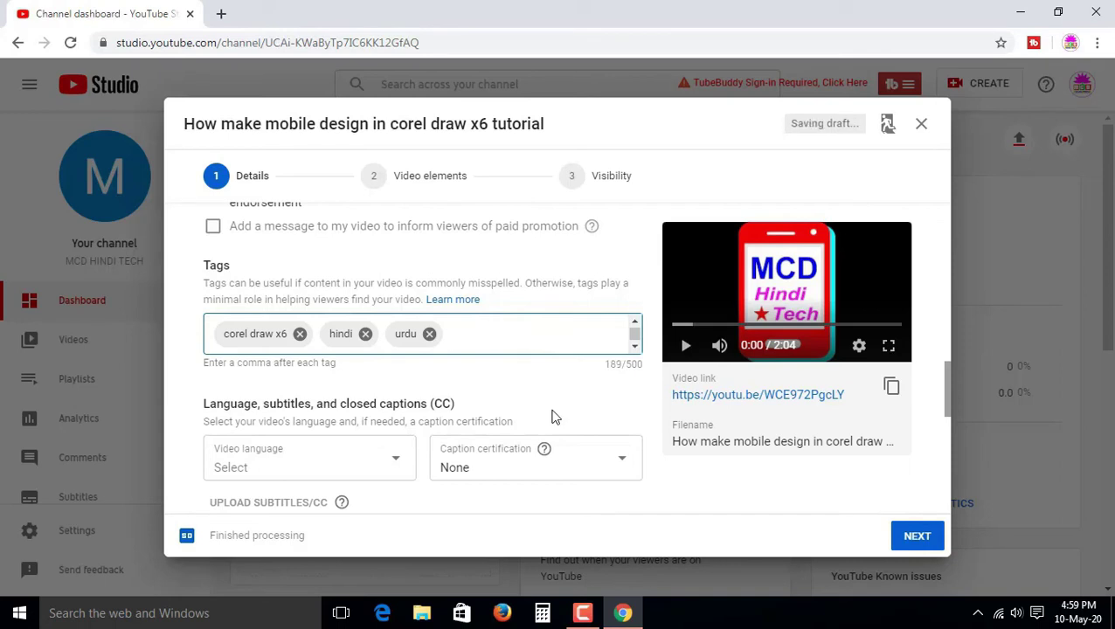
scroll(541, 345, "up", 2)
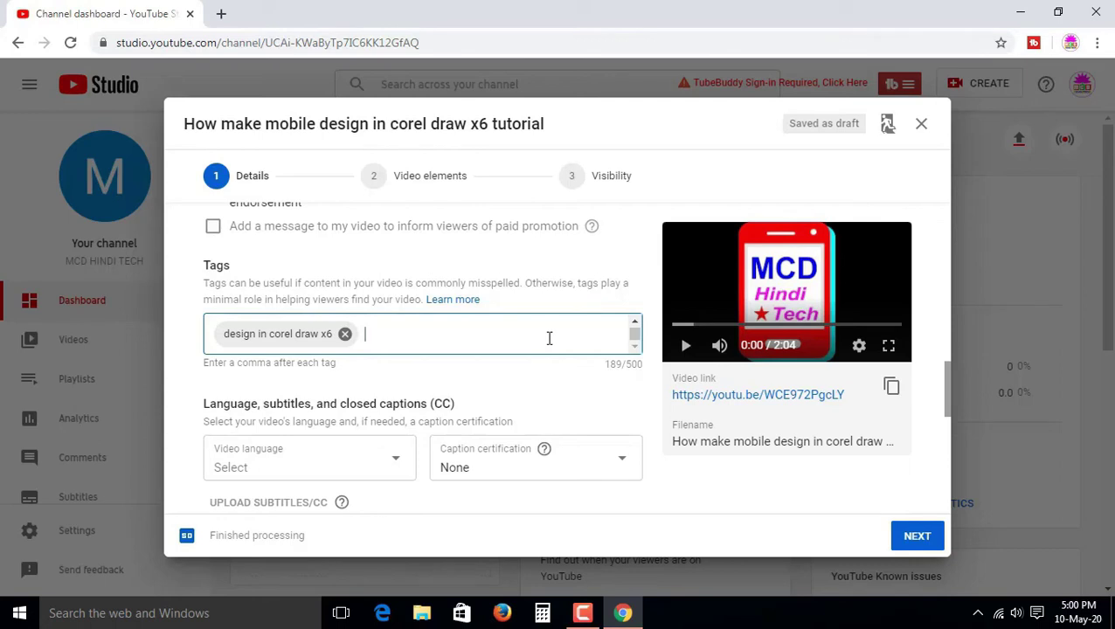
type("basics of corel draw")
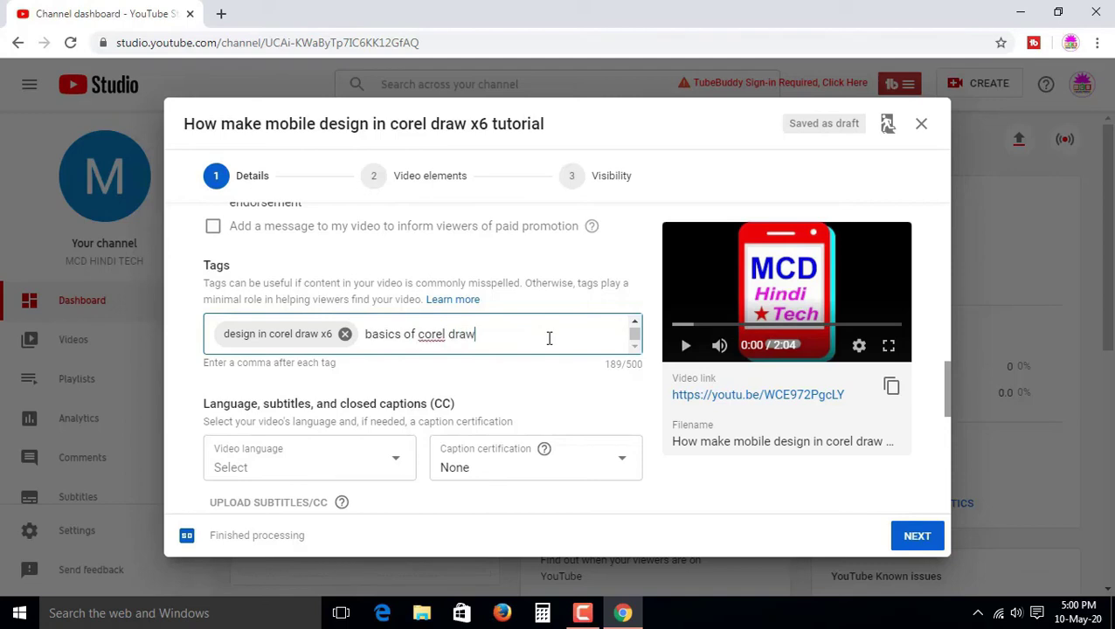
type(" x6,")
scroll(552, 343, "up", 5)
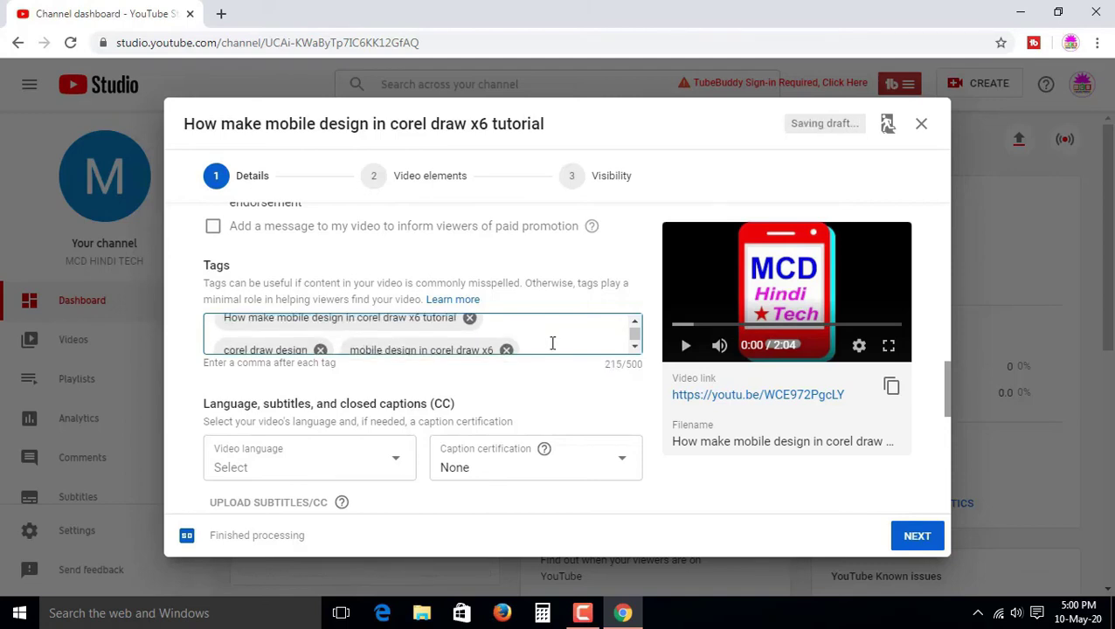
scroll(552, 358, "down", 5)
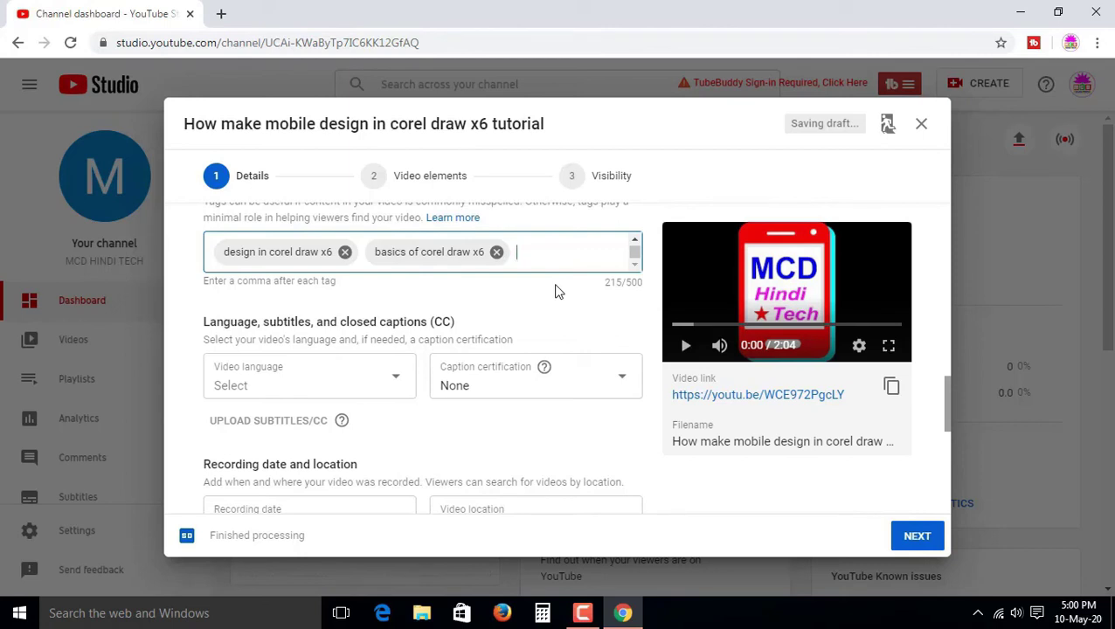
- Add the tags "create design mobile" and "corel draw design for beginners" to the video
type("create ")
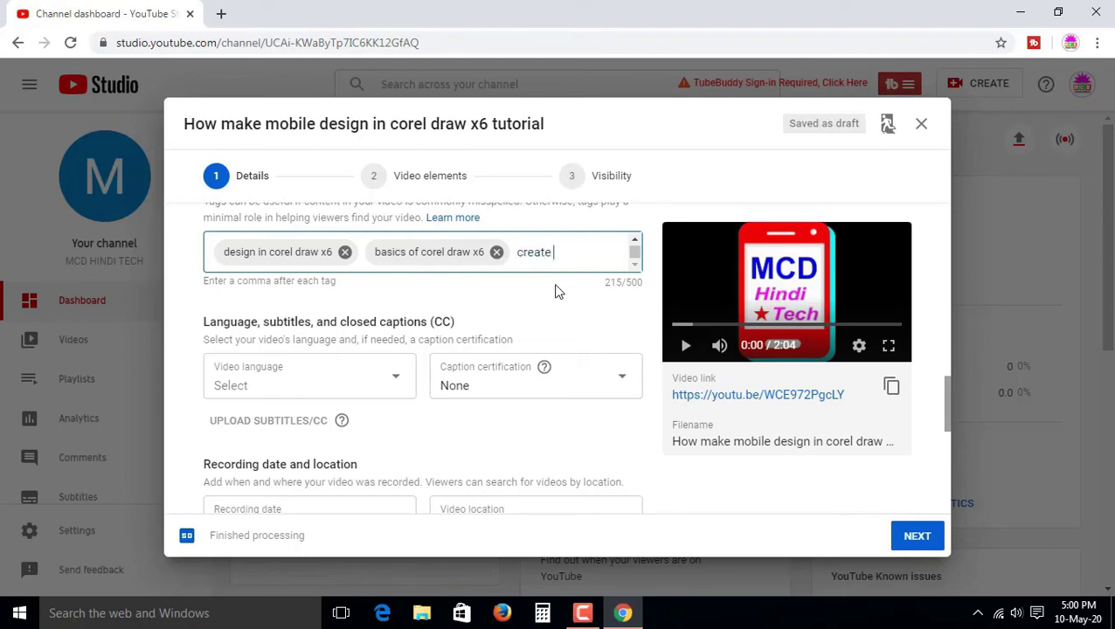
type("de")
type("ign")
type(" mo")
type("bile")
key("Return")
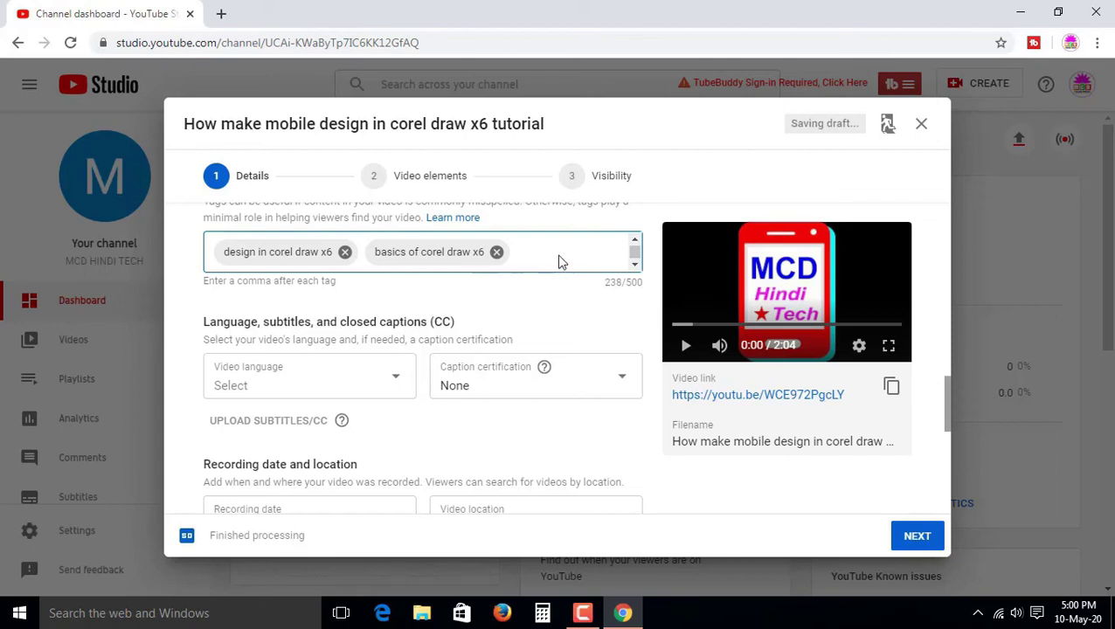
scroll(561, 262, "down", 1)
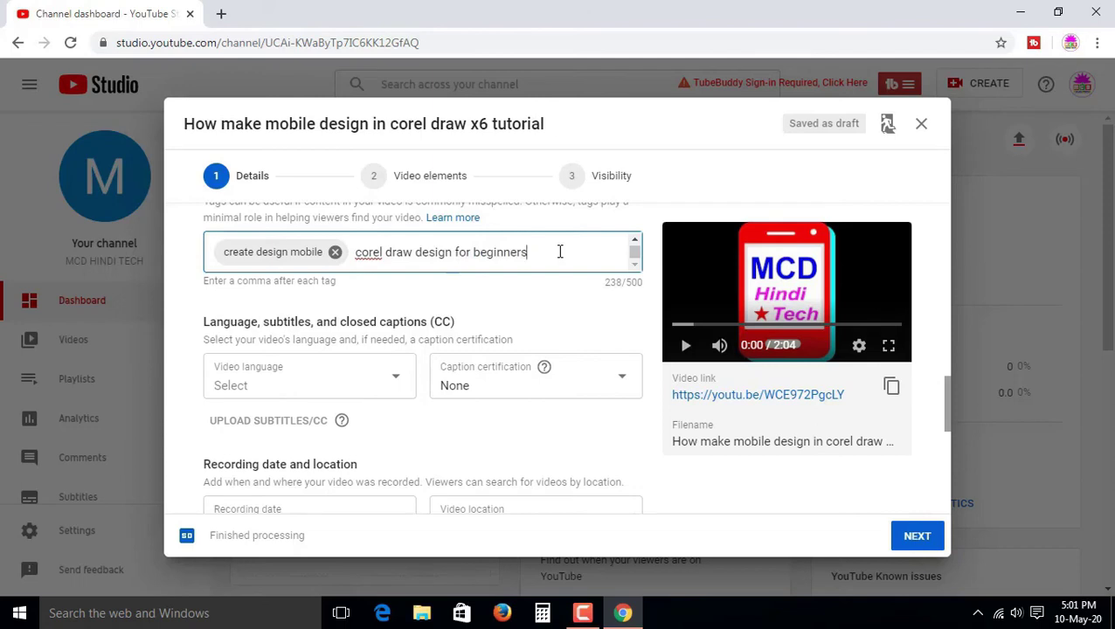
key("Return")
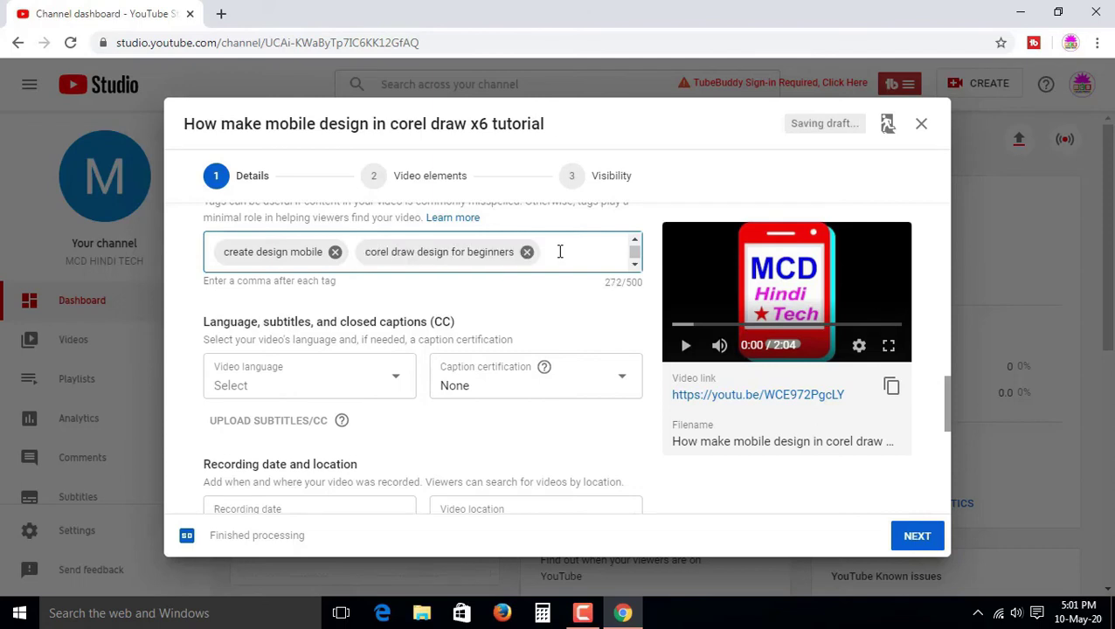
- Set the video language to Hindi
left_click(395, 390)
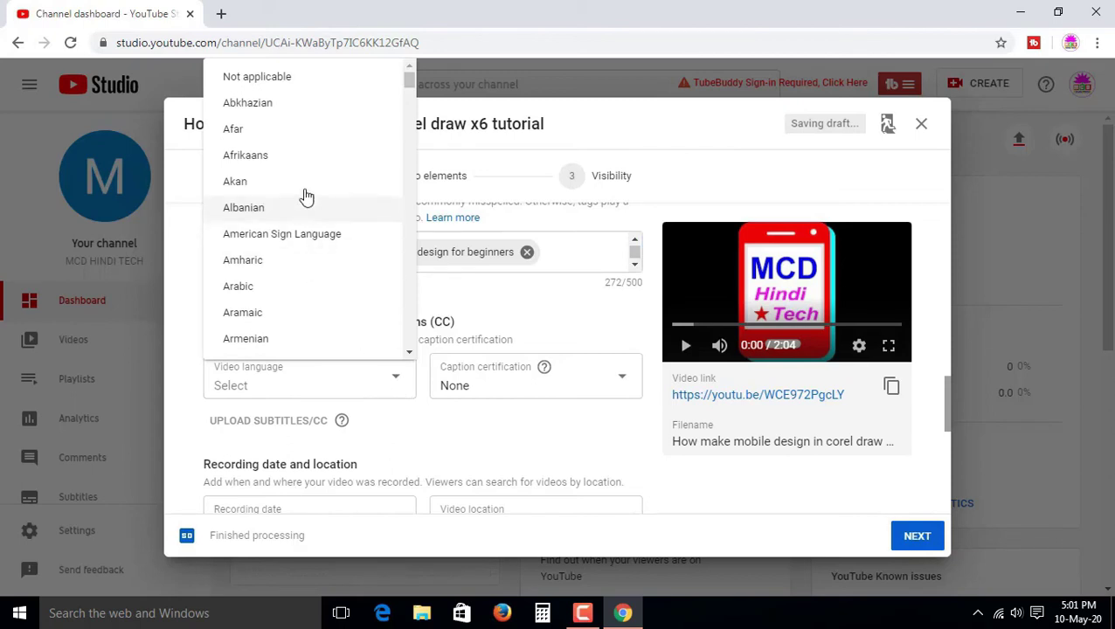
scroll(304, 238, "down", 6)
scroll(286, 300, "down", 10)
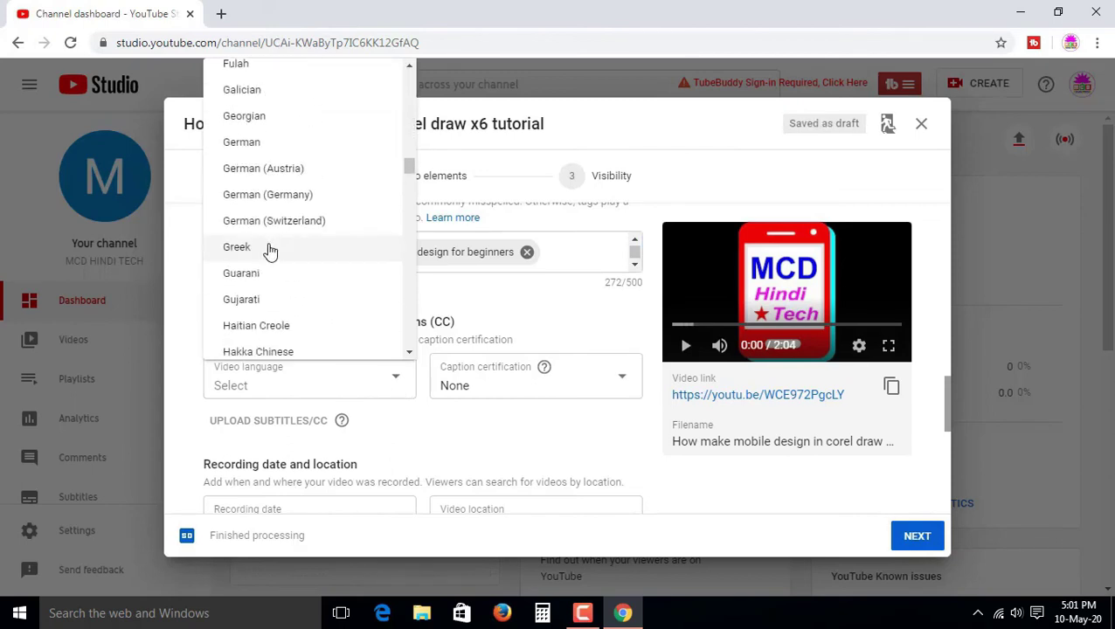
scroll(267, 250, "down", 4)
left_click(277, 139)
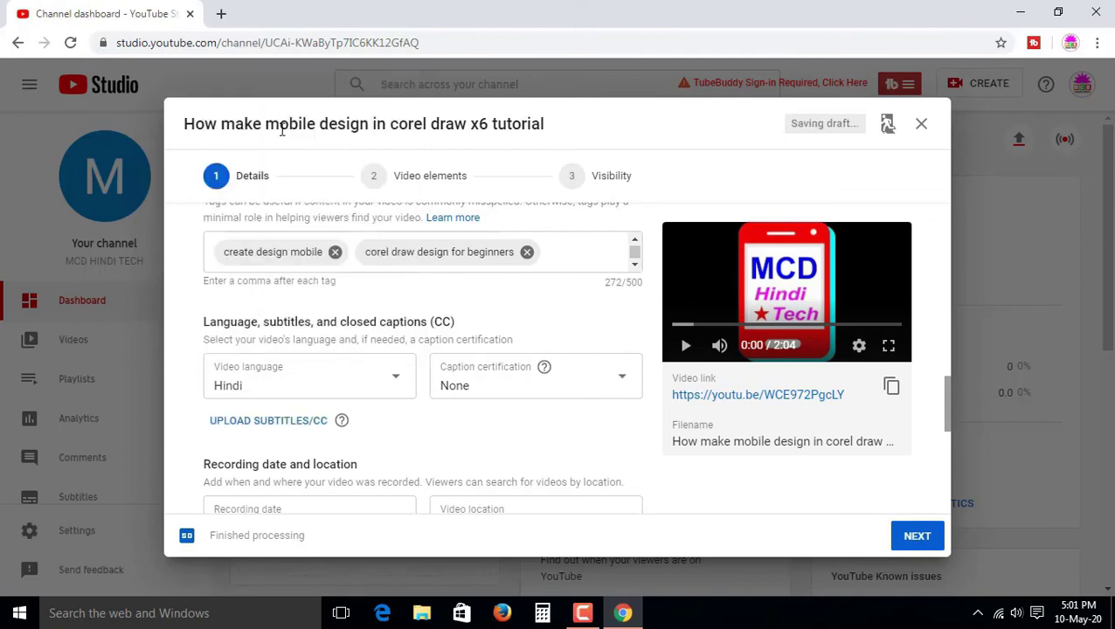
- Set the video's recording date to May 10, 2020
scroll(355, 403, "down", 2)
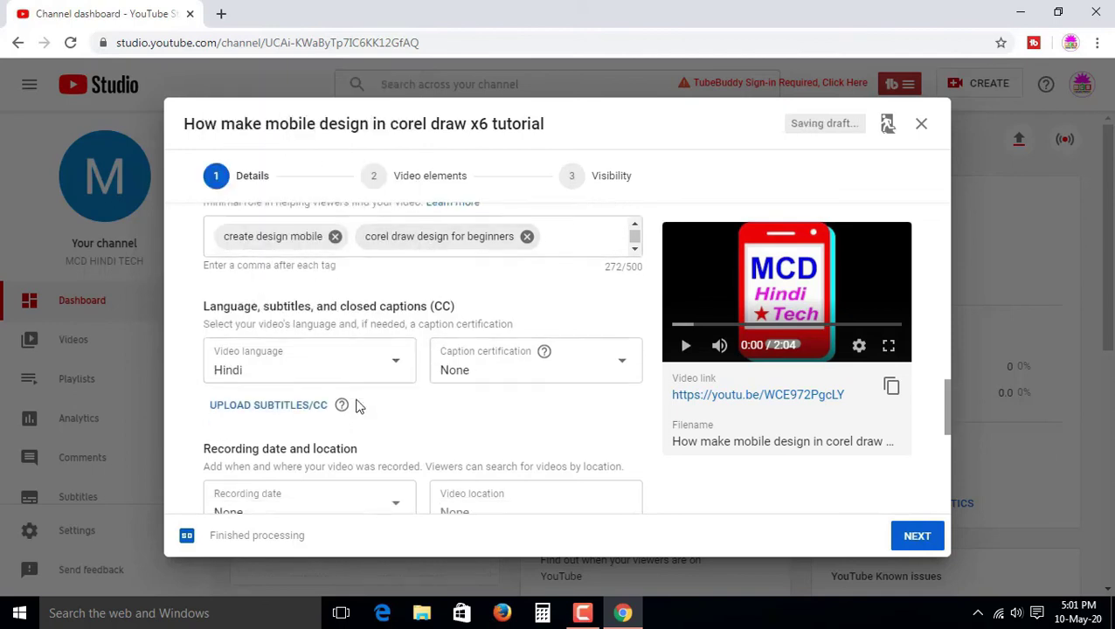
left_click(374, 367)
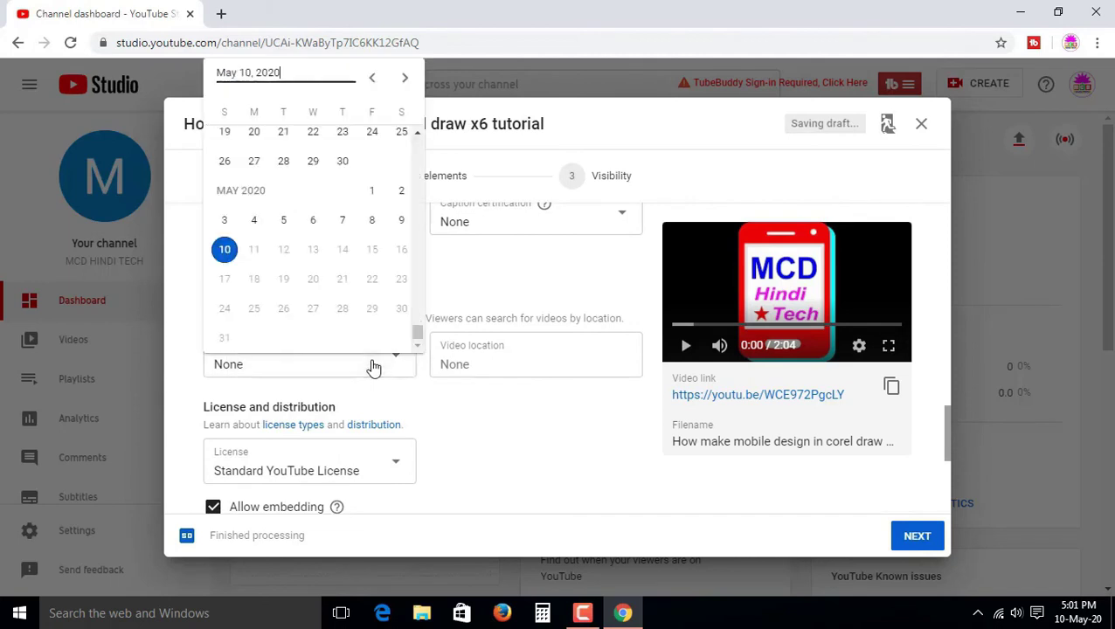
left_click(227, 251)
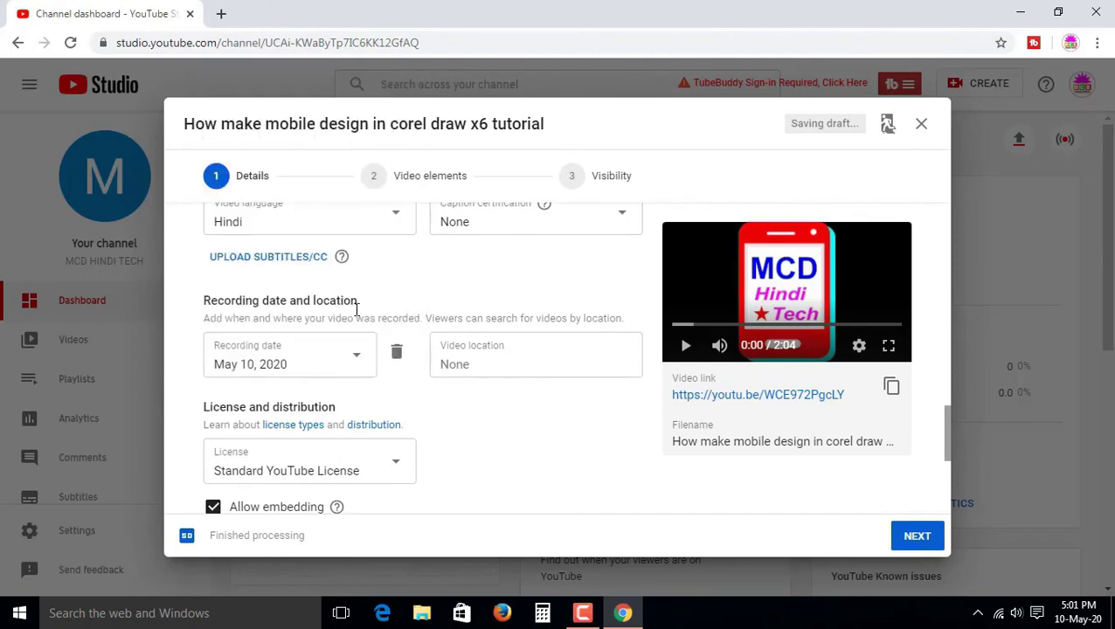
left_click(548, 364)
- Set the video category to Entertainment and continue to the video elements stage
scroll(327, 403, "down", 1)
scroll(332, 407, "down", 1)
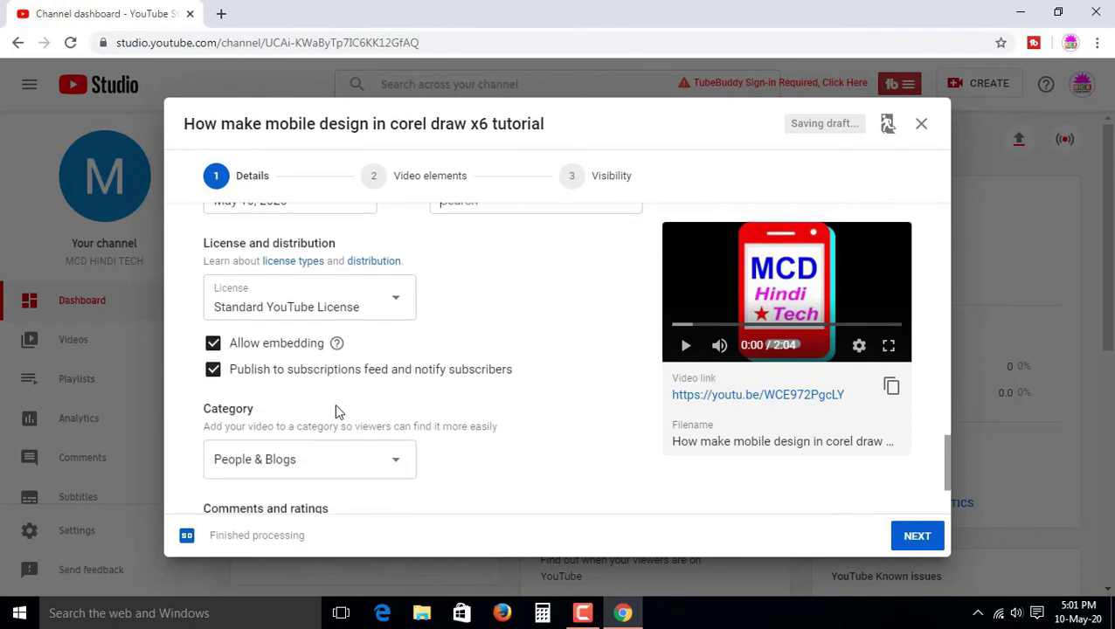
scroll(341, 411, "down", 1)
left_click(381, 380)
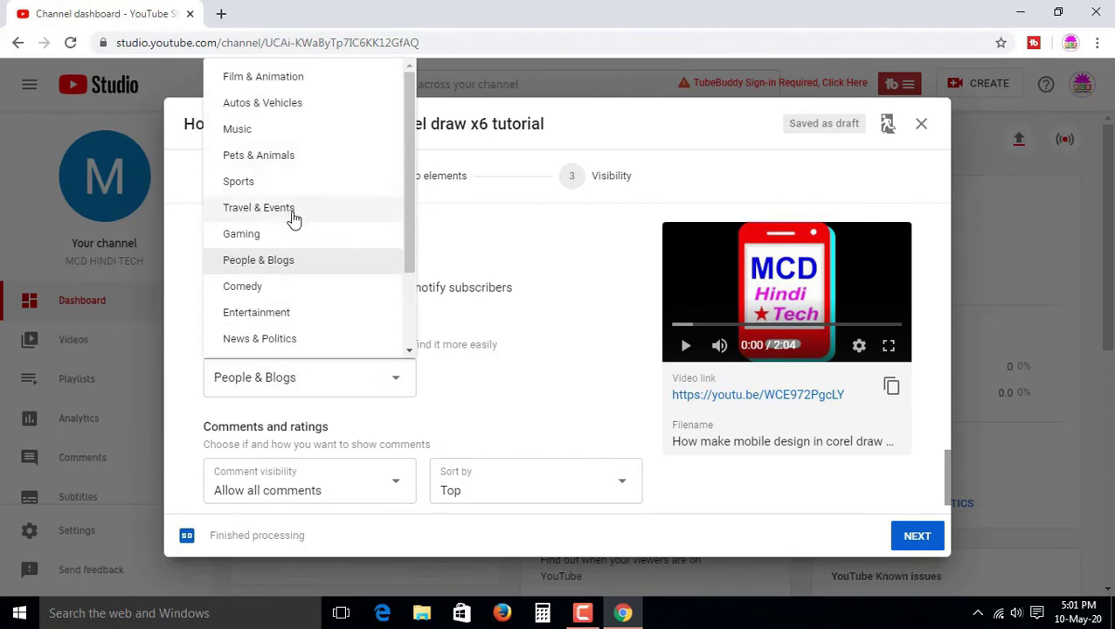
scroll(293, 223, "down", 1)
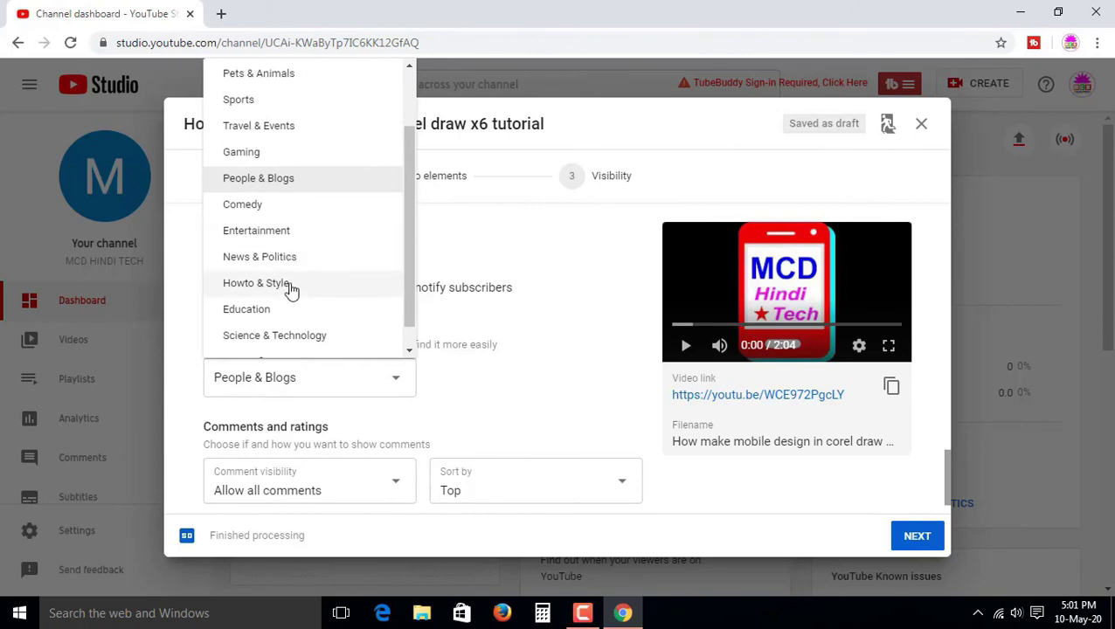
scroll(305, 347, "down", 1)
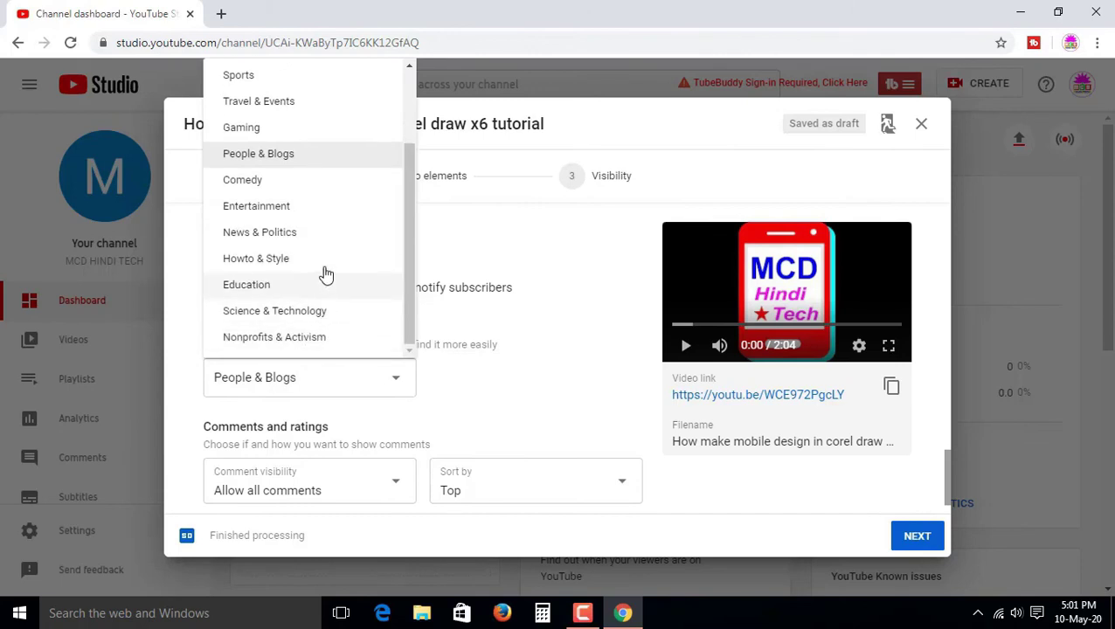
left_click(329, 213)
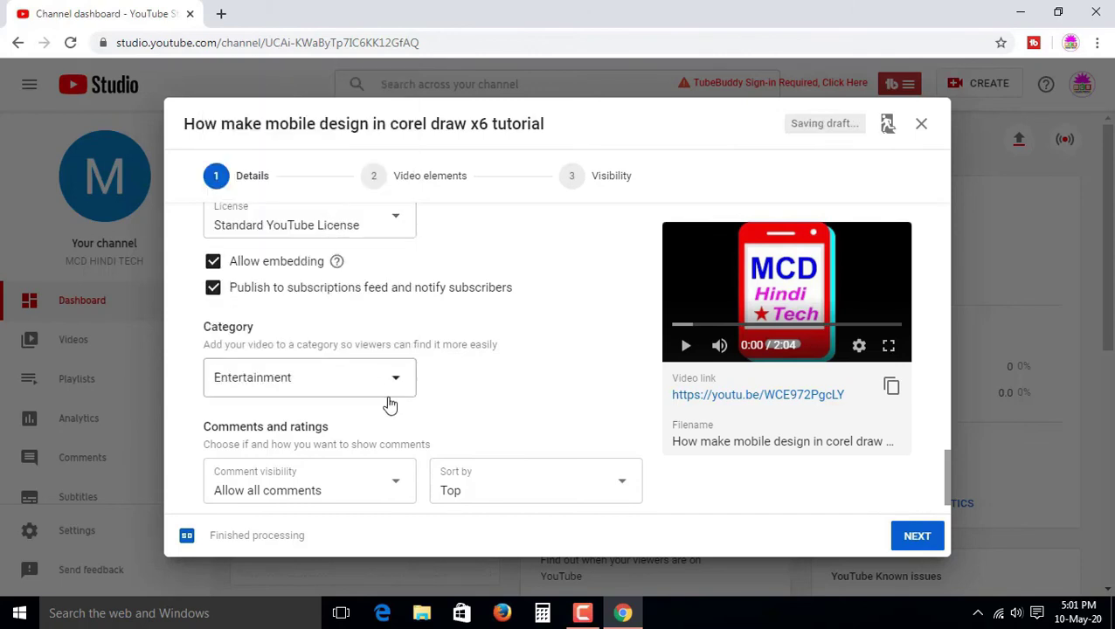
scroll(390, 405, "down", 1)
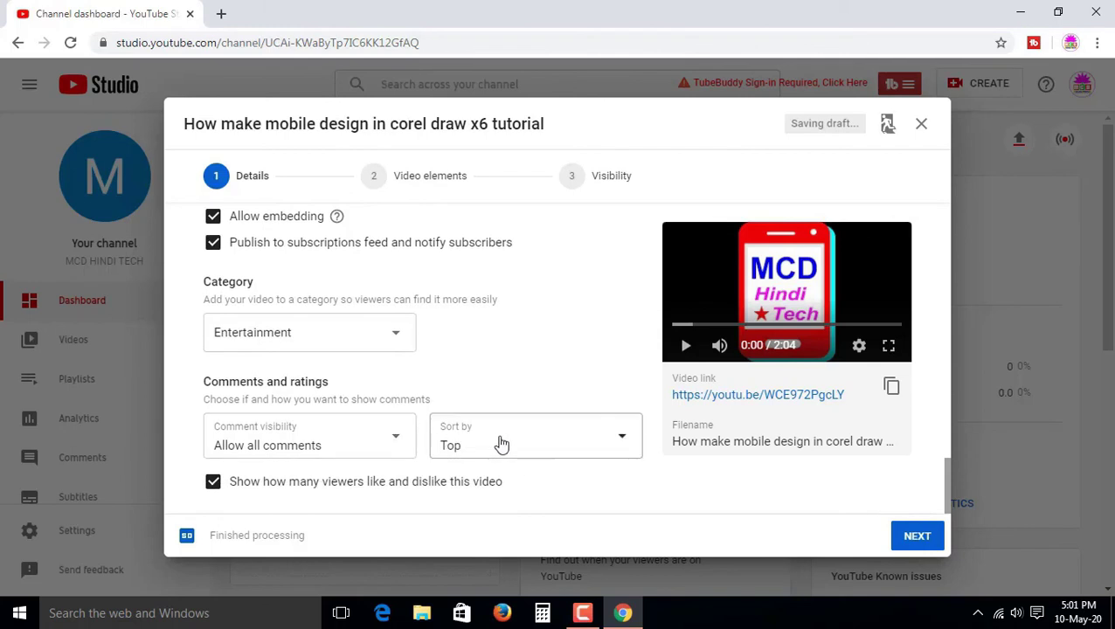
left_click(917, 536)
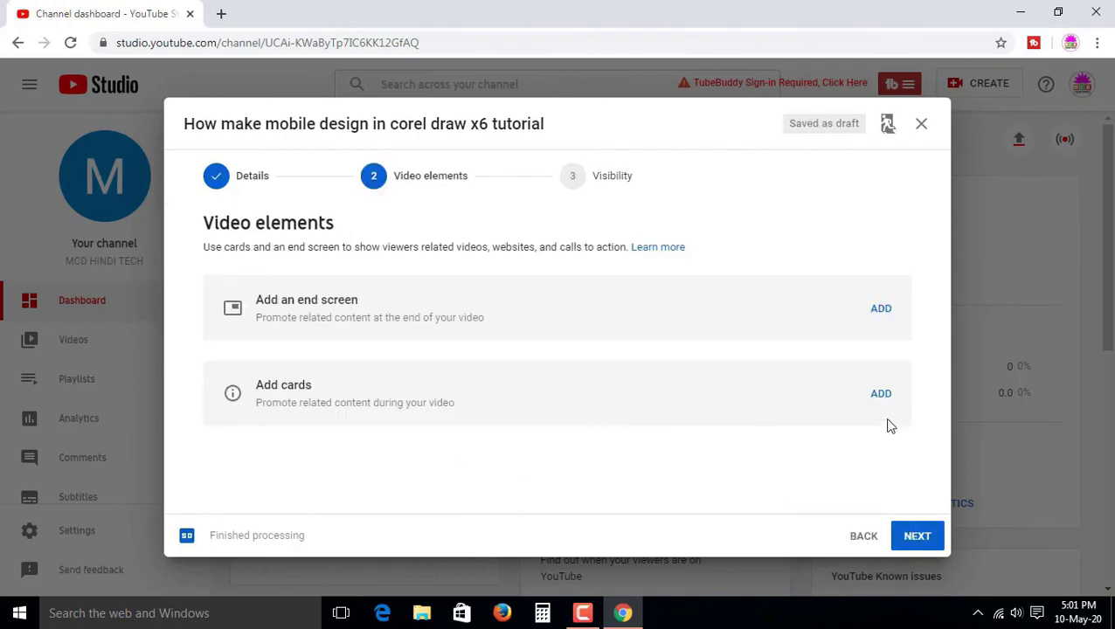
- Try to add an end screen using the first "1 video, 1 subscribe" layout
left_click(881, 311)
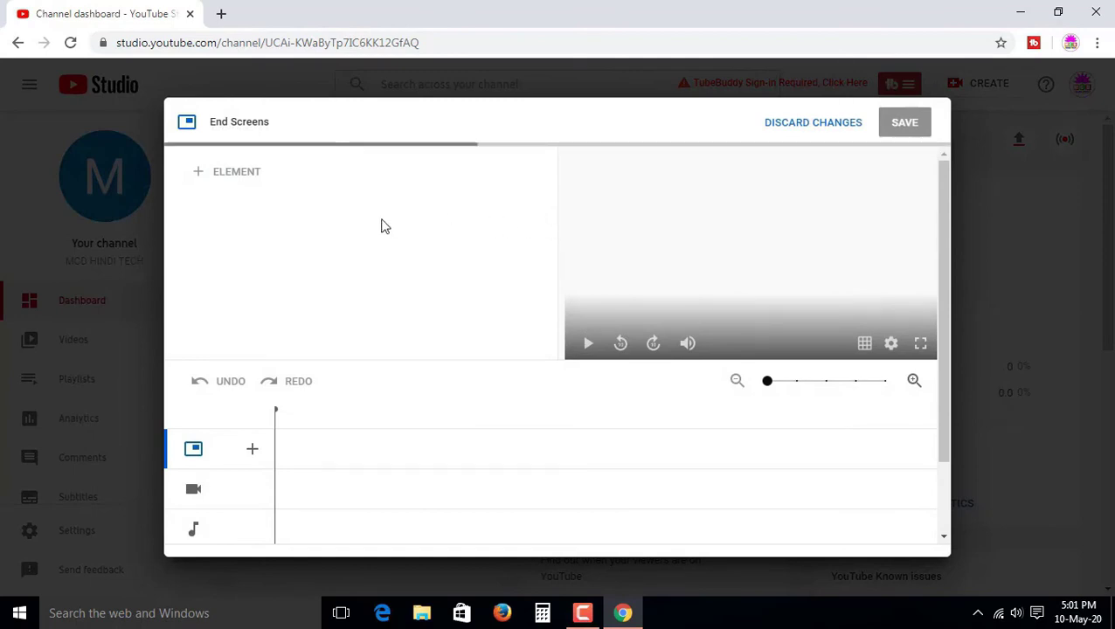
scroll(393, 232, "down", 3)
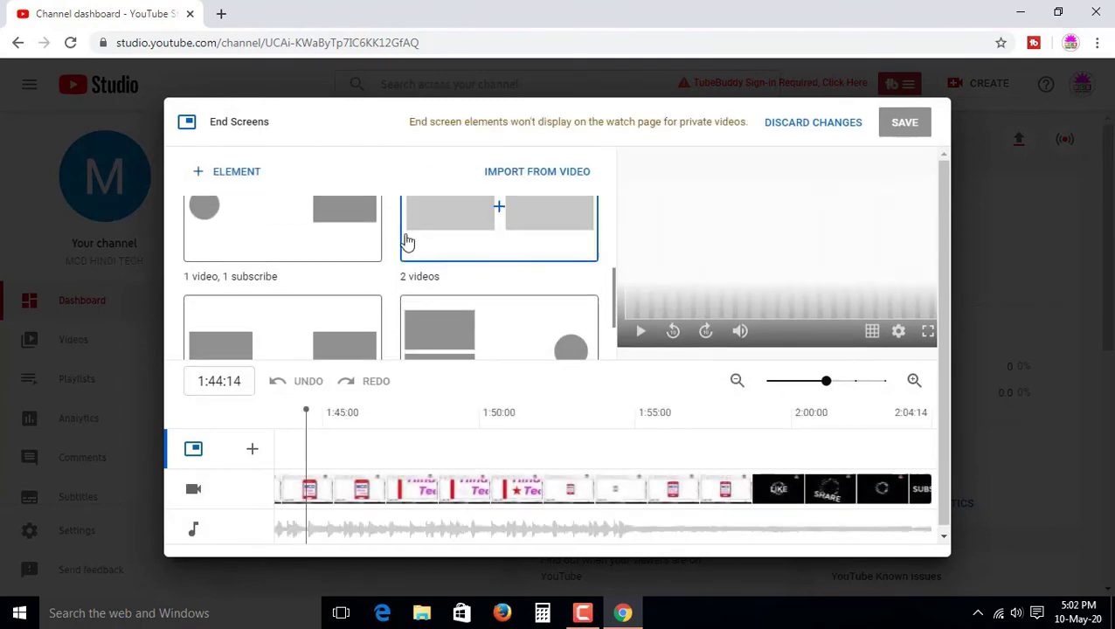
scroll(409, 242, "up", 5)
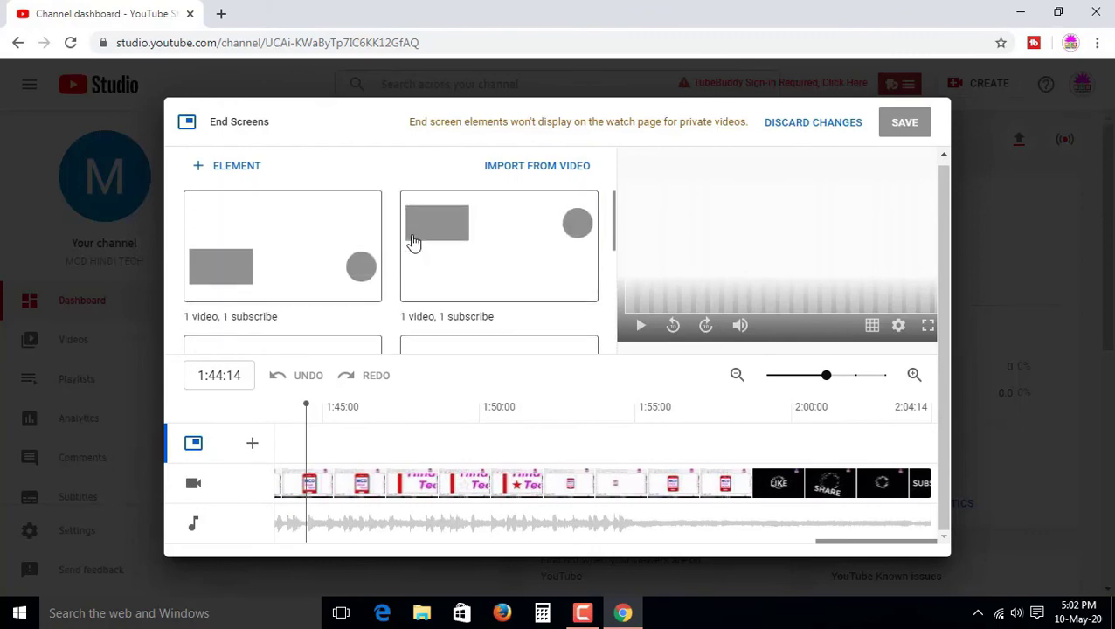
left_click(310, 235)
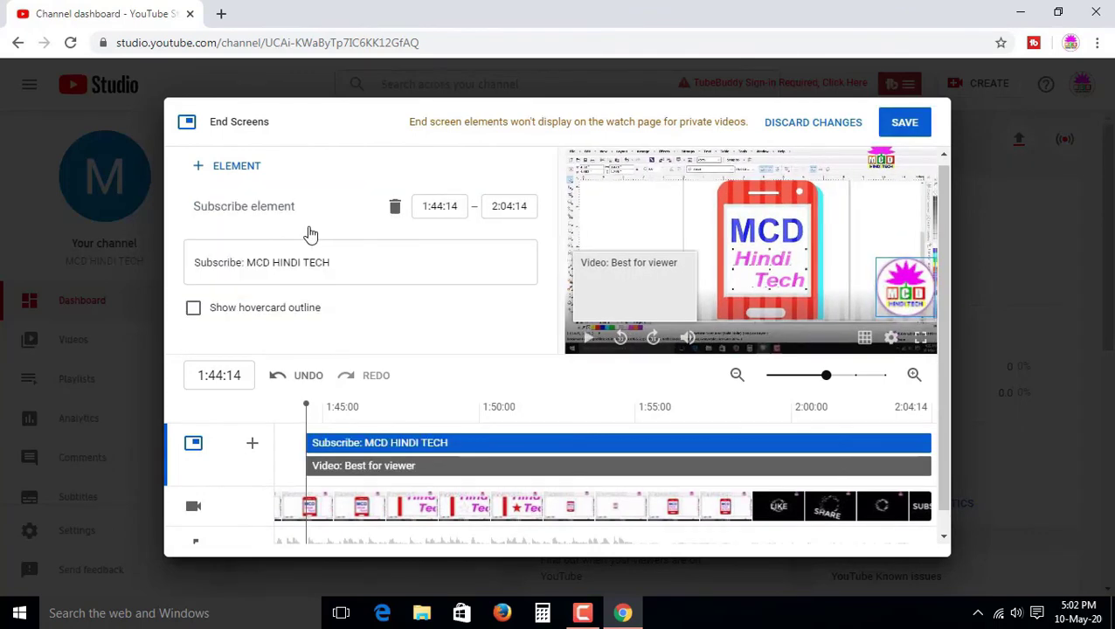
- Look at the specific-video choices for the end screen's video element and close the picker without choosing one
left_click(618, 284)
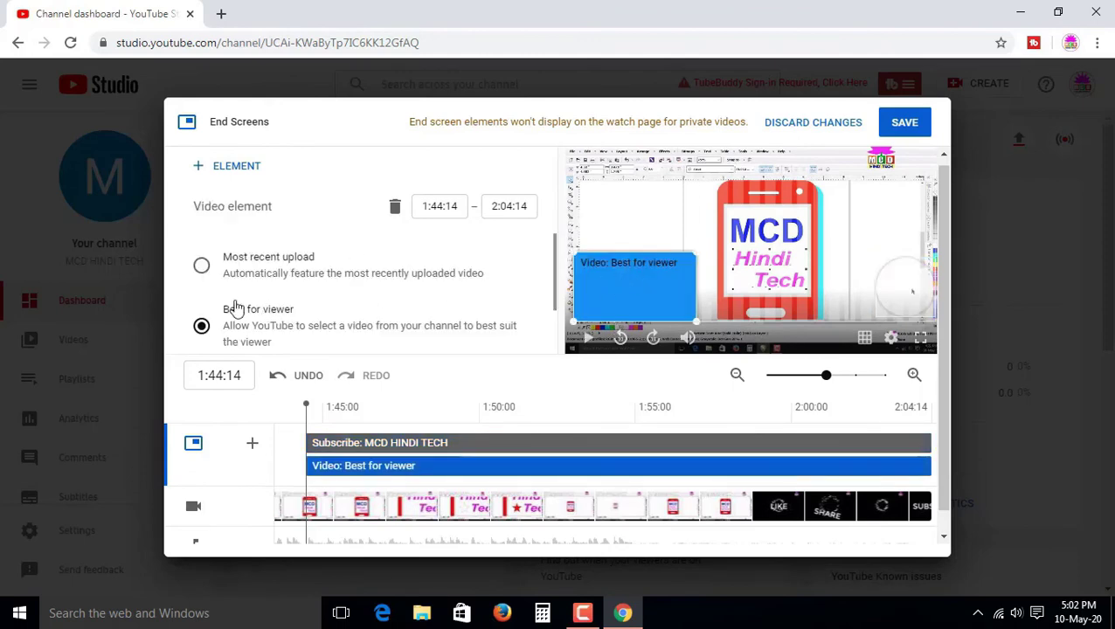
scroll(232, 311, "down", 1)
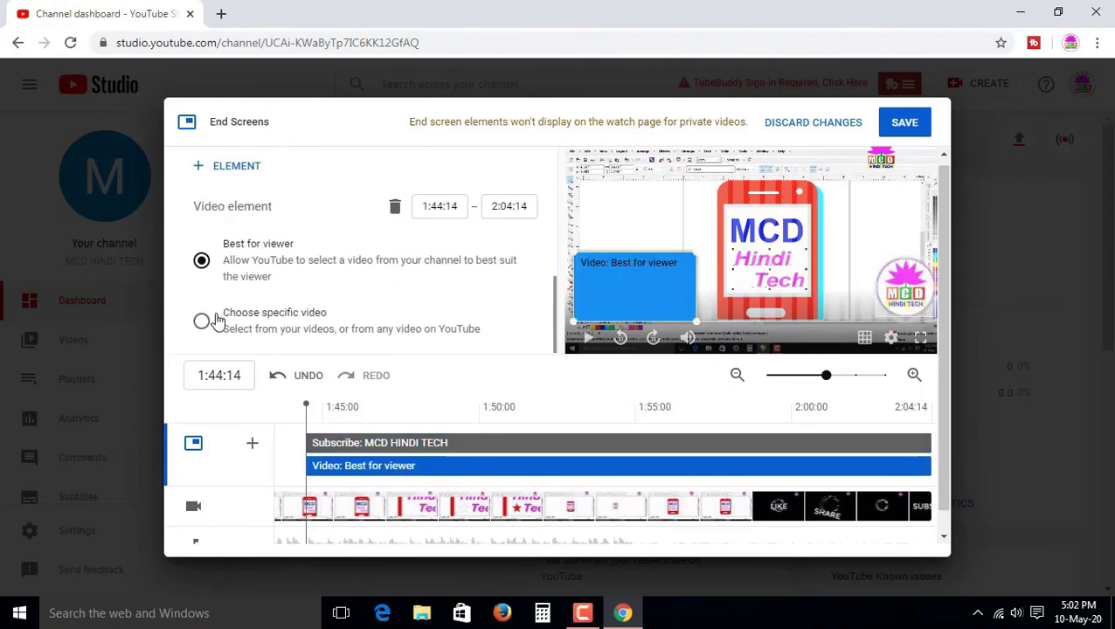
left_click(203, 321)
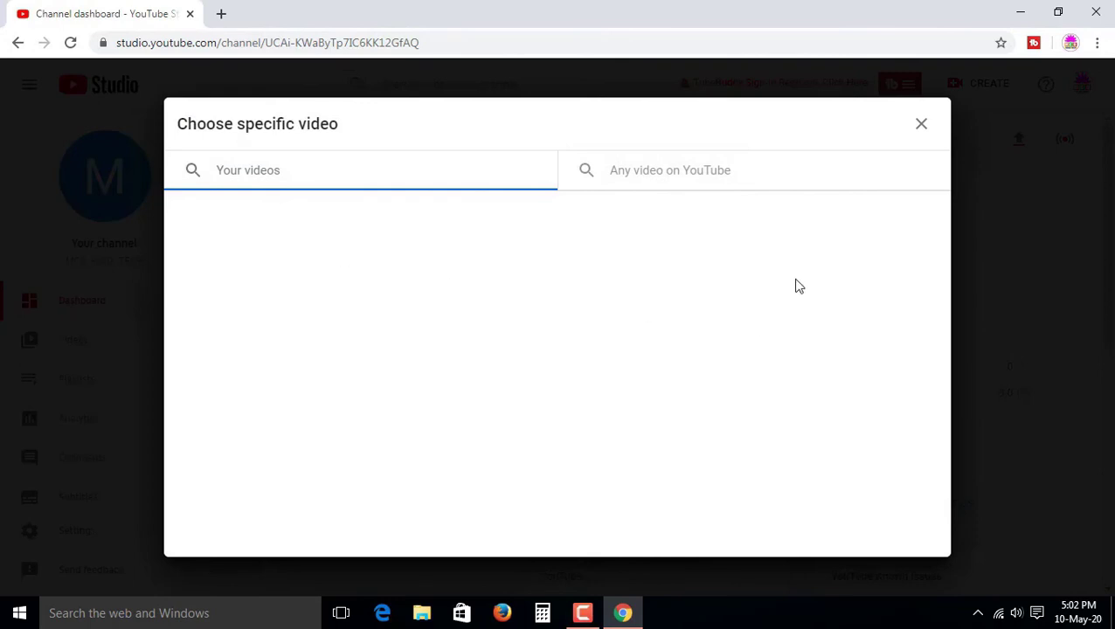
left_click(755, 162)
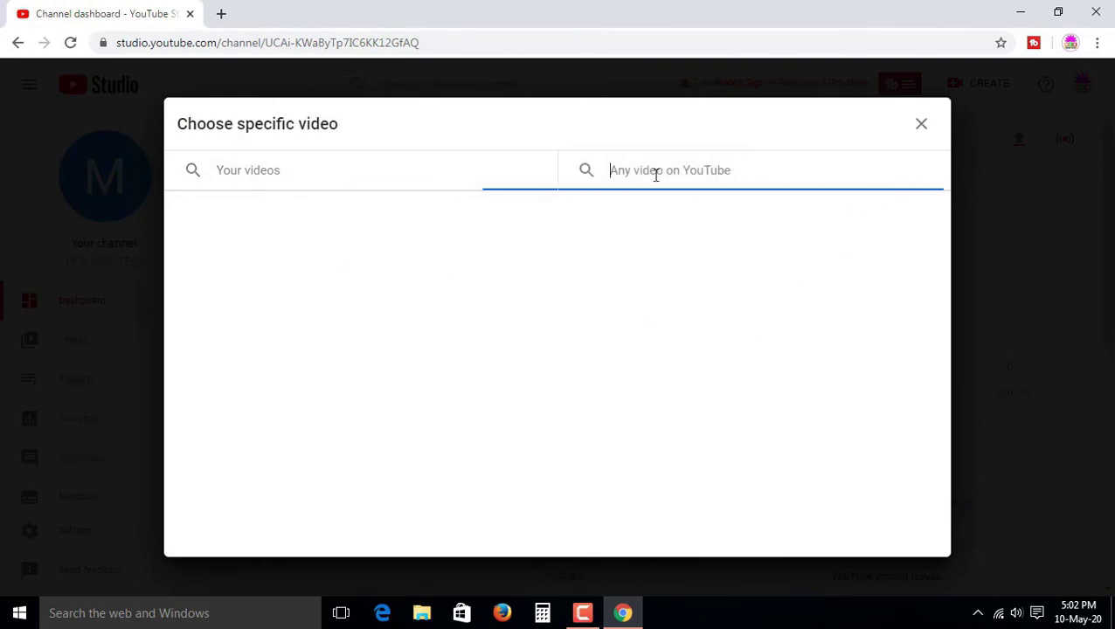
left_click(362, 164)
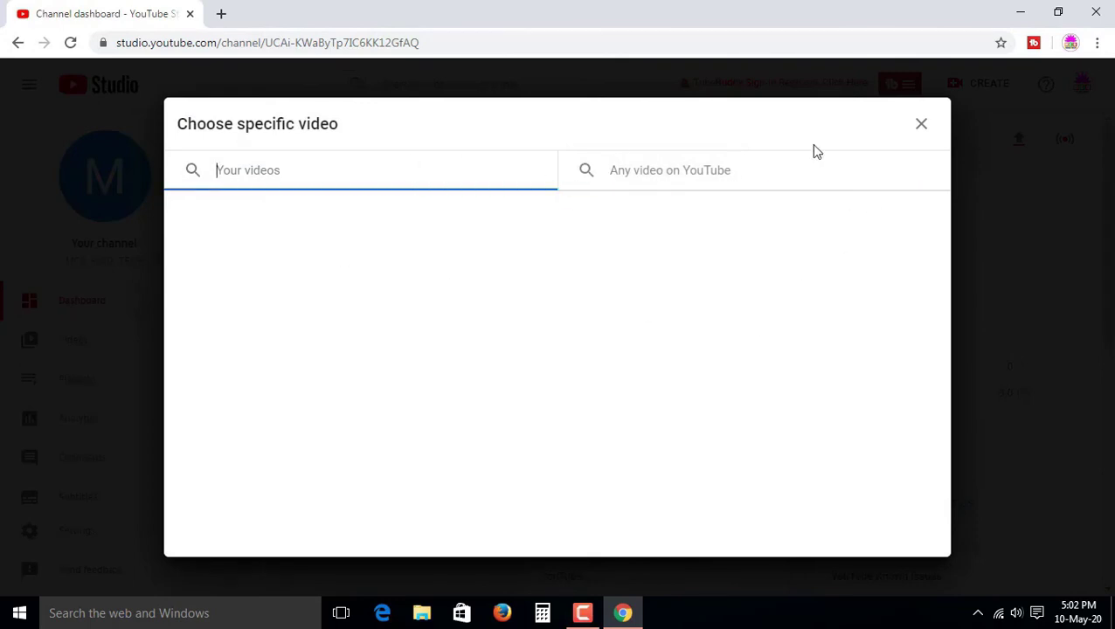
left_click(919, 125)
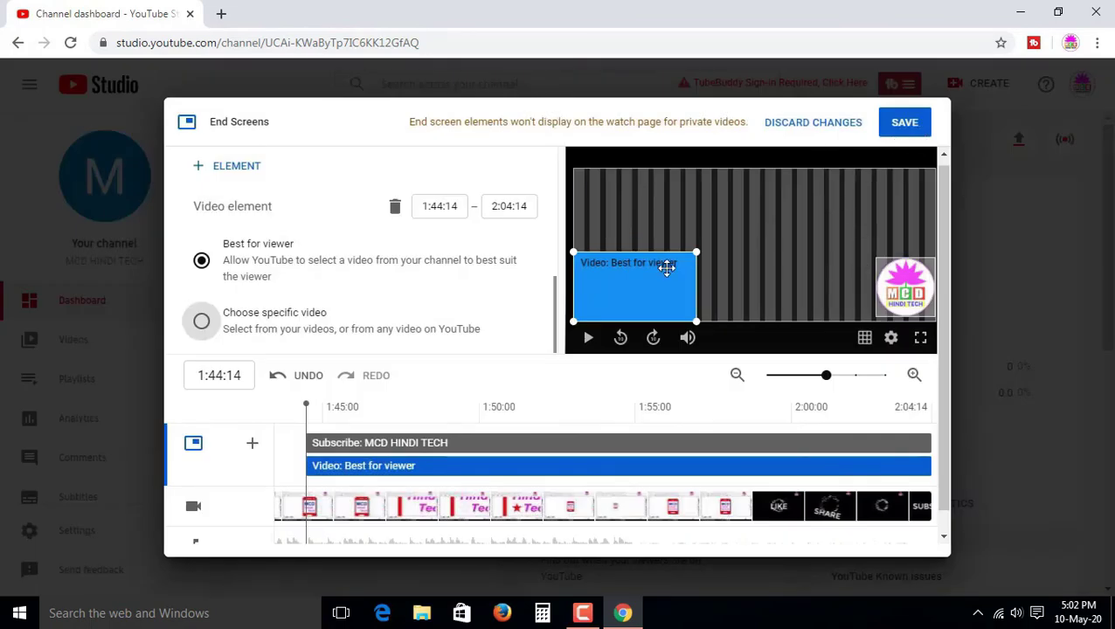
- Try an end screen with only the subscribe element near the frame's centre, and discard the end screen changes
key("Delete")
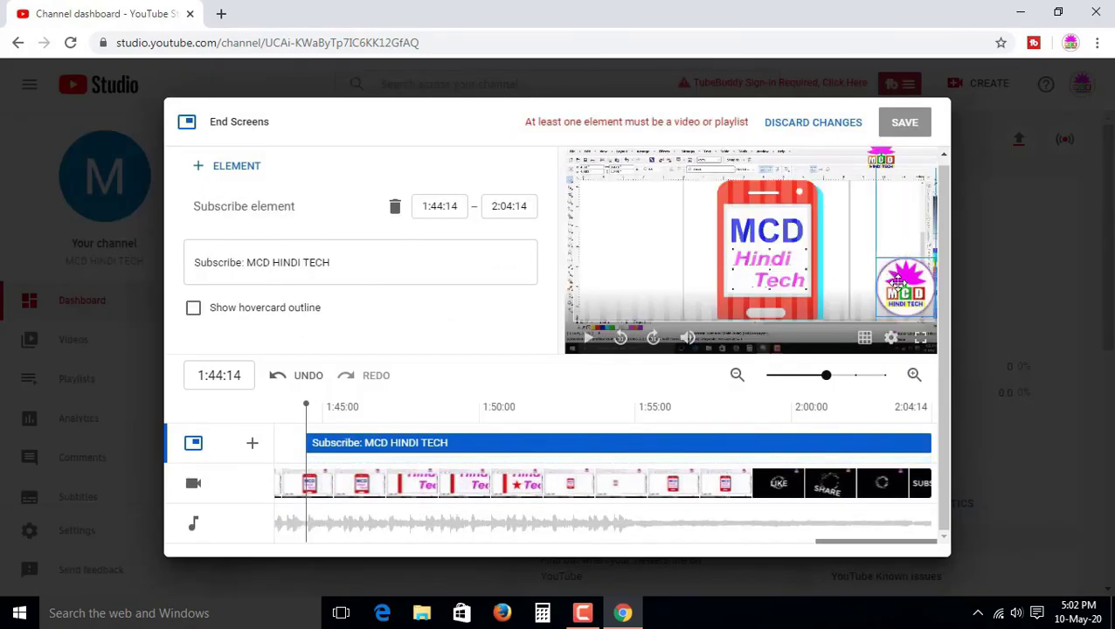
left_click_drag(895, 281, 732, 236)
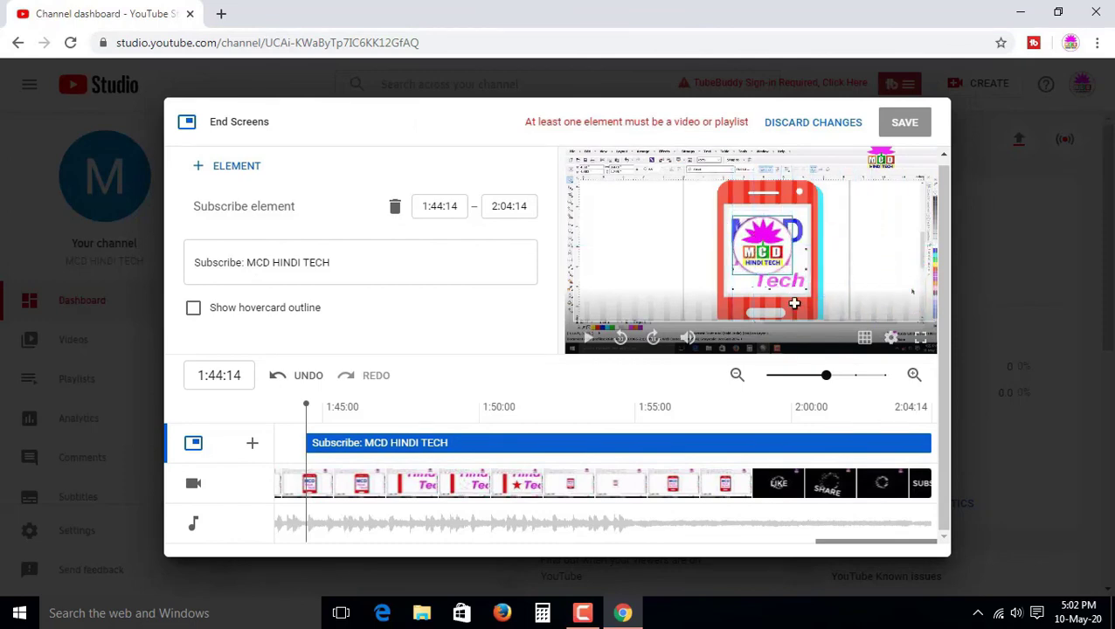
left_click_drag(306, 405, 1033, 427)
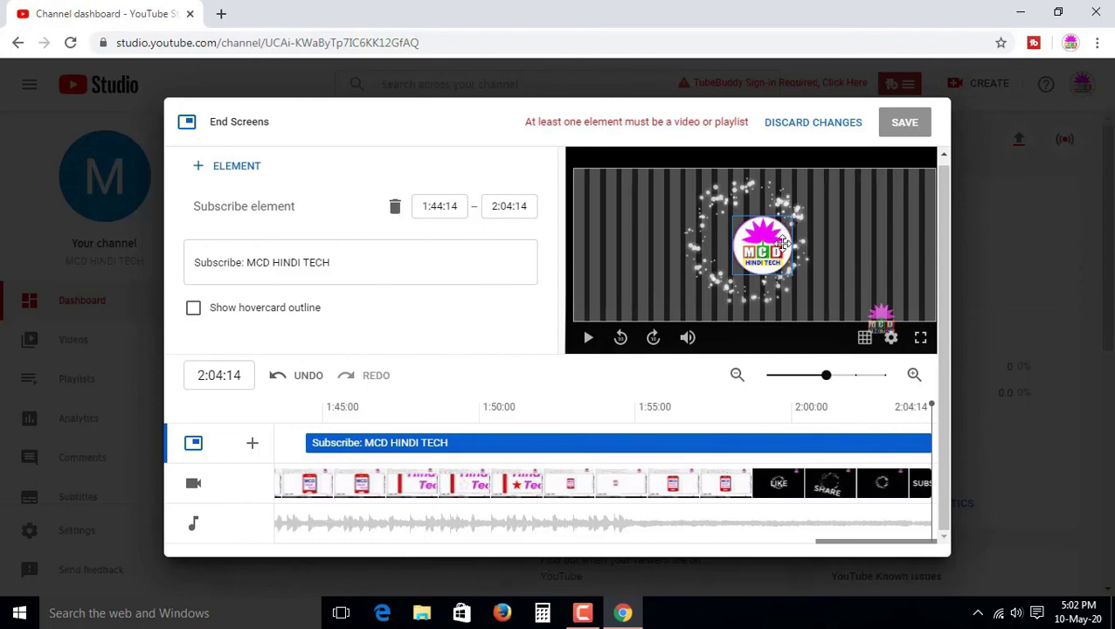
left_click(837, 123)
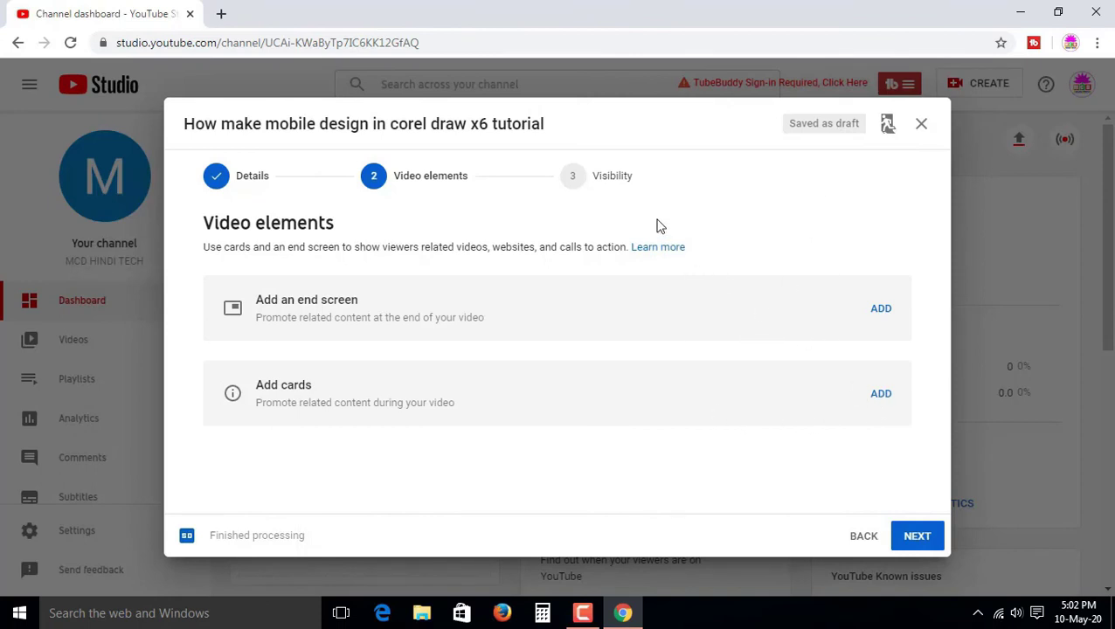
- Set the video's visibility to Public, publish it and close the published-video confirmation
left_click(619, 193)
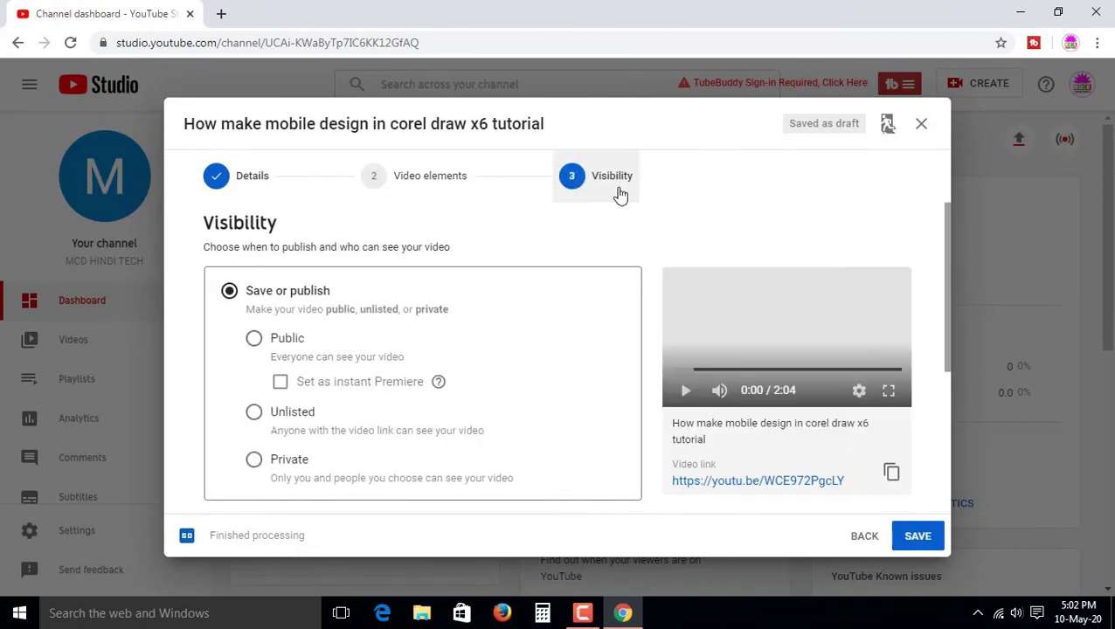
left_click(262, 347)
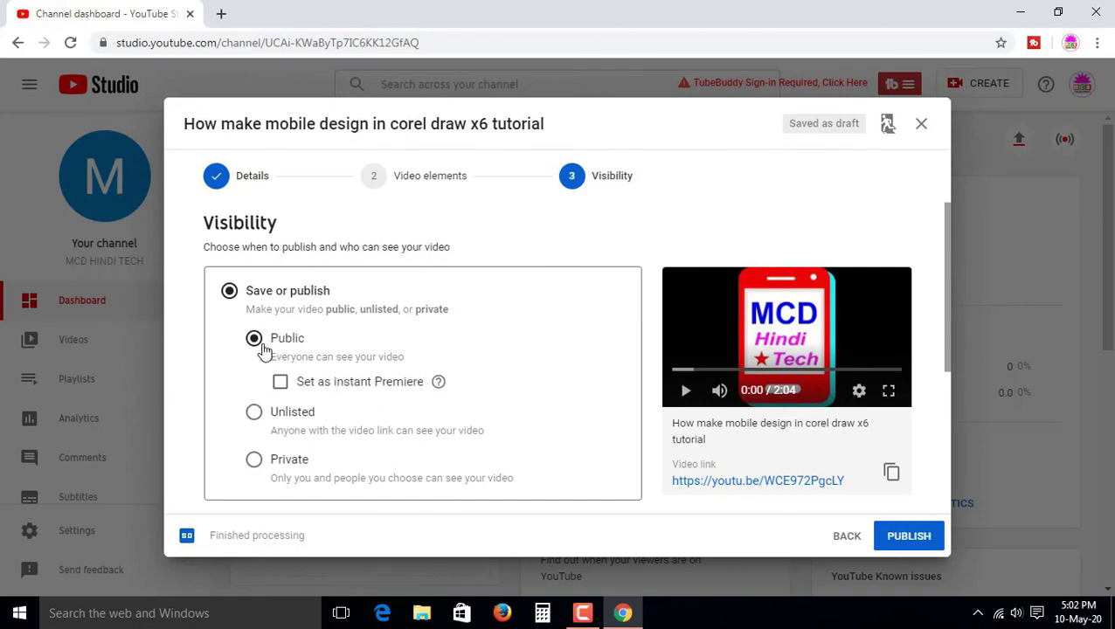
left_click(907, 540)
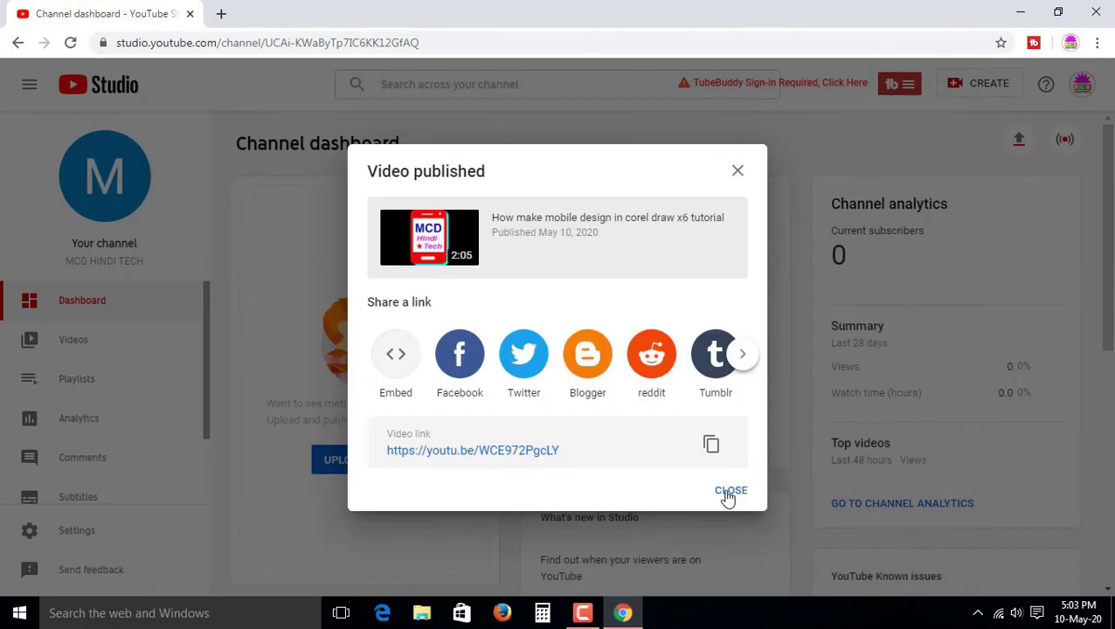
left_click(730, 492)
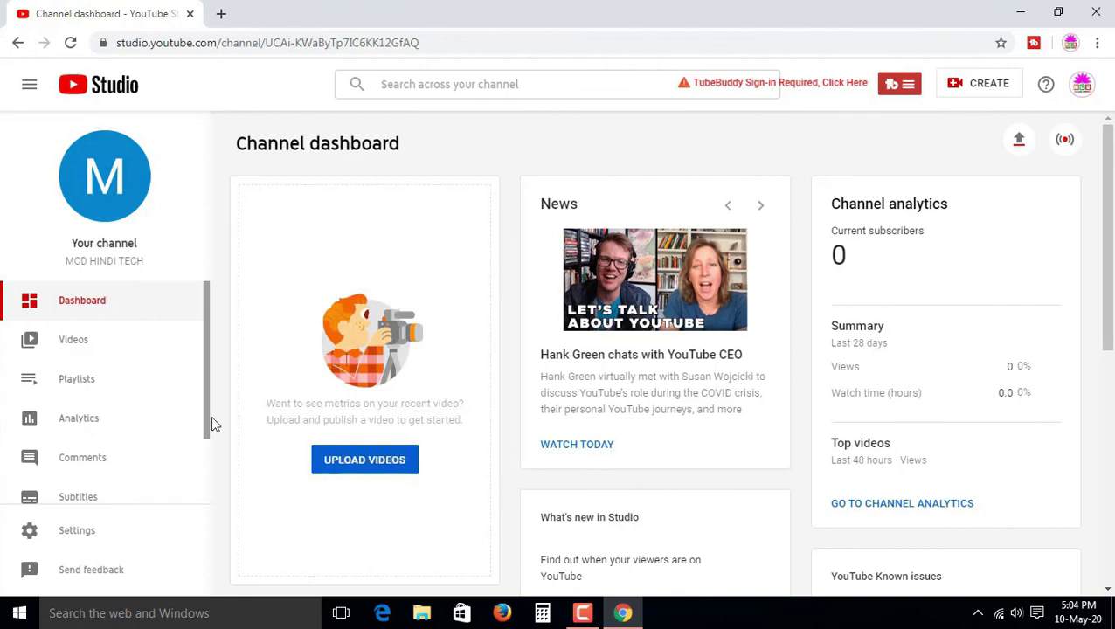
- Check the published video's visibility choices in the channel's video list and close them without changing anything
left_click(88, 344)
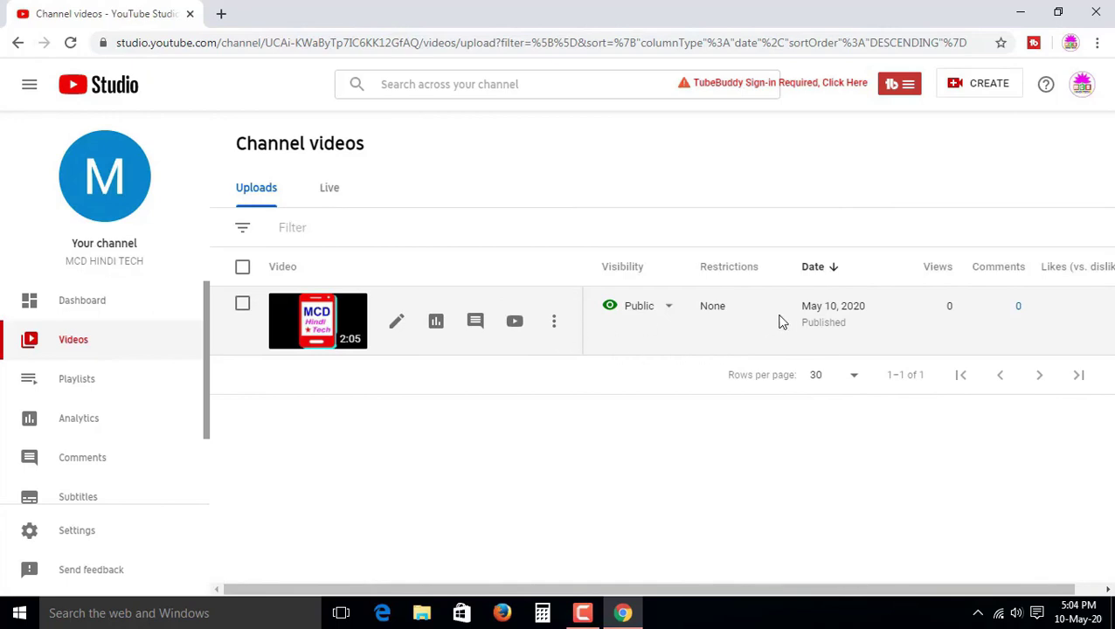
mouse_move(639, 319)
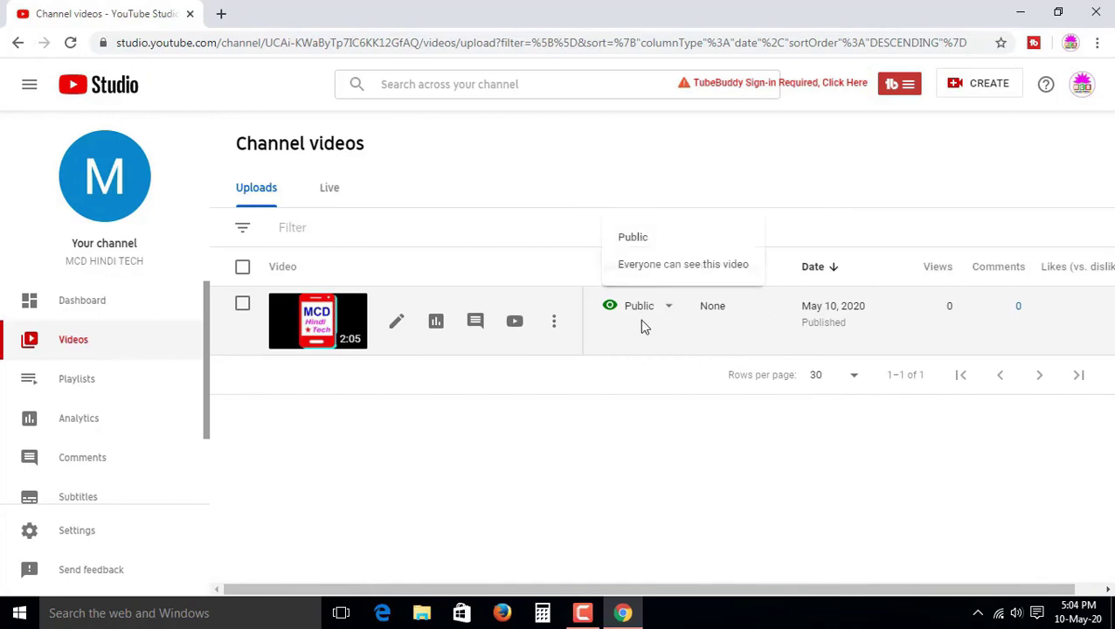
left_click(670, 316)
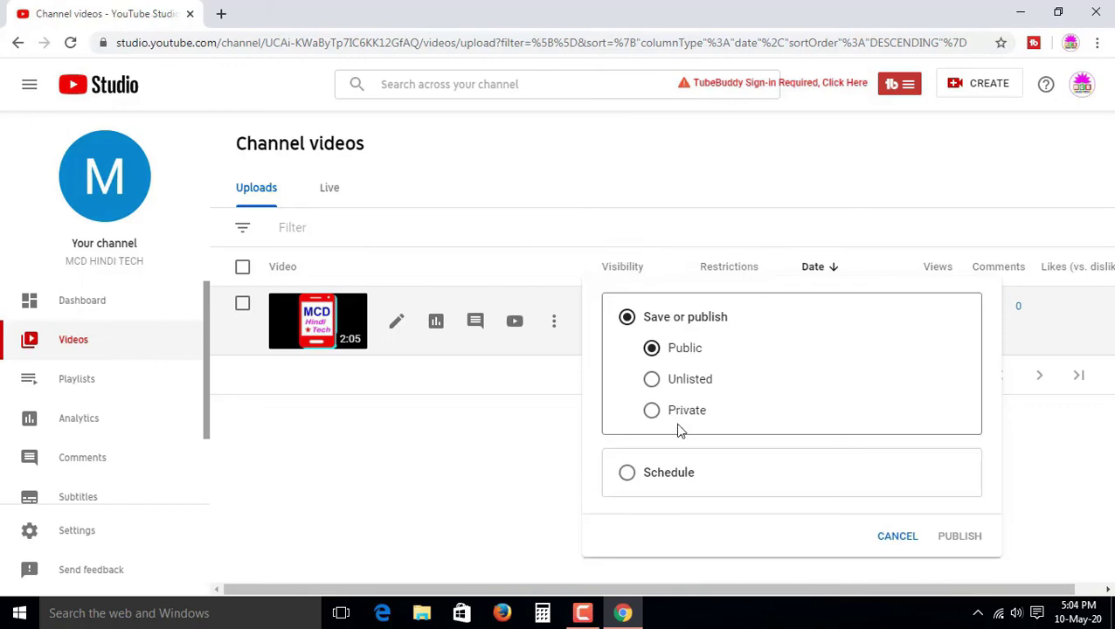
left_click(520, 395)
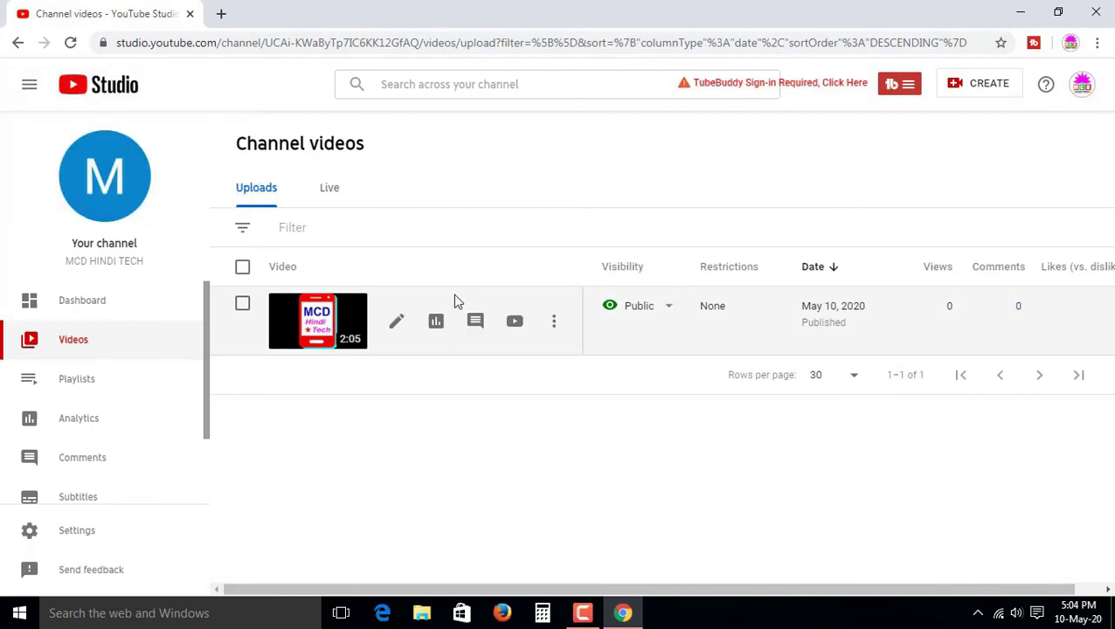
- Review the published video's details from title and description down to its tags, and return to the channel's video list
left_click(392, 331)
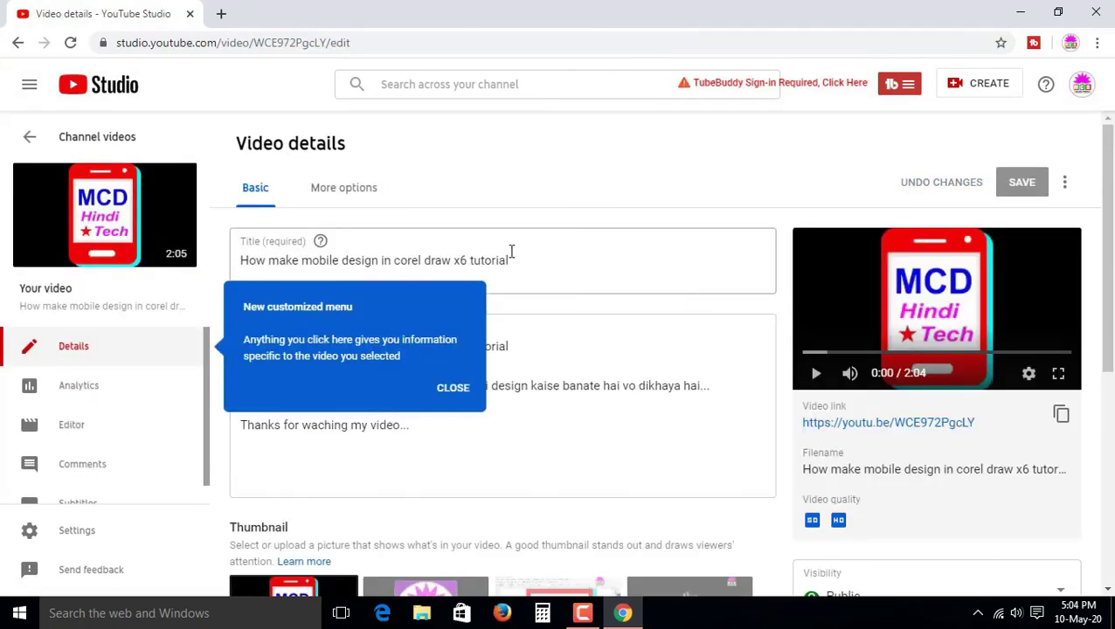
left_click(453, 389)
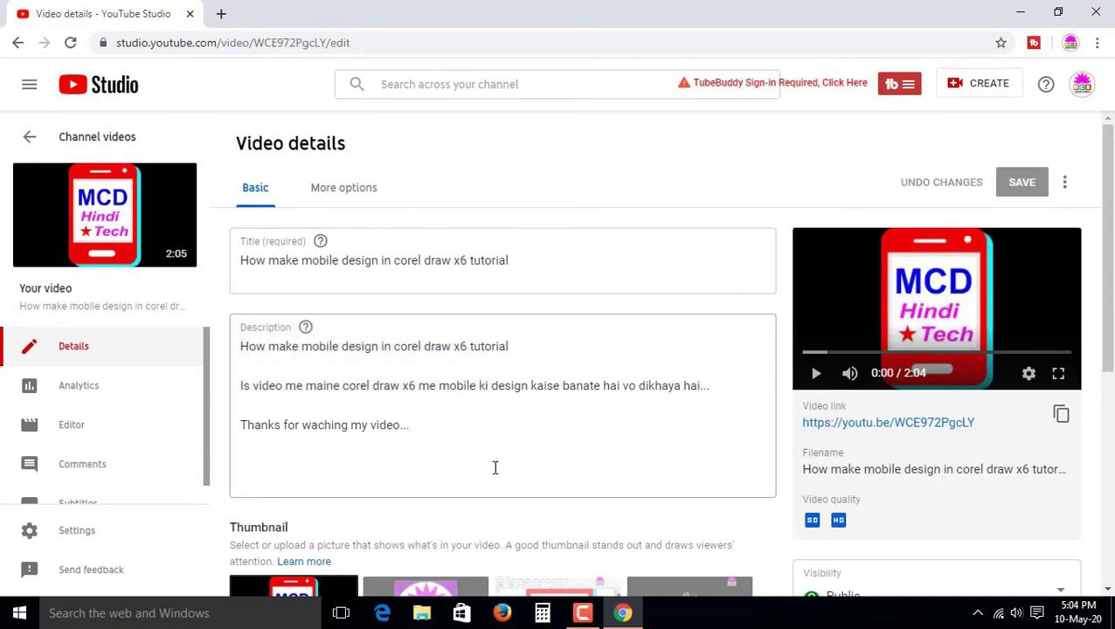
scroll(518, 473, "down", 4)
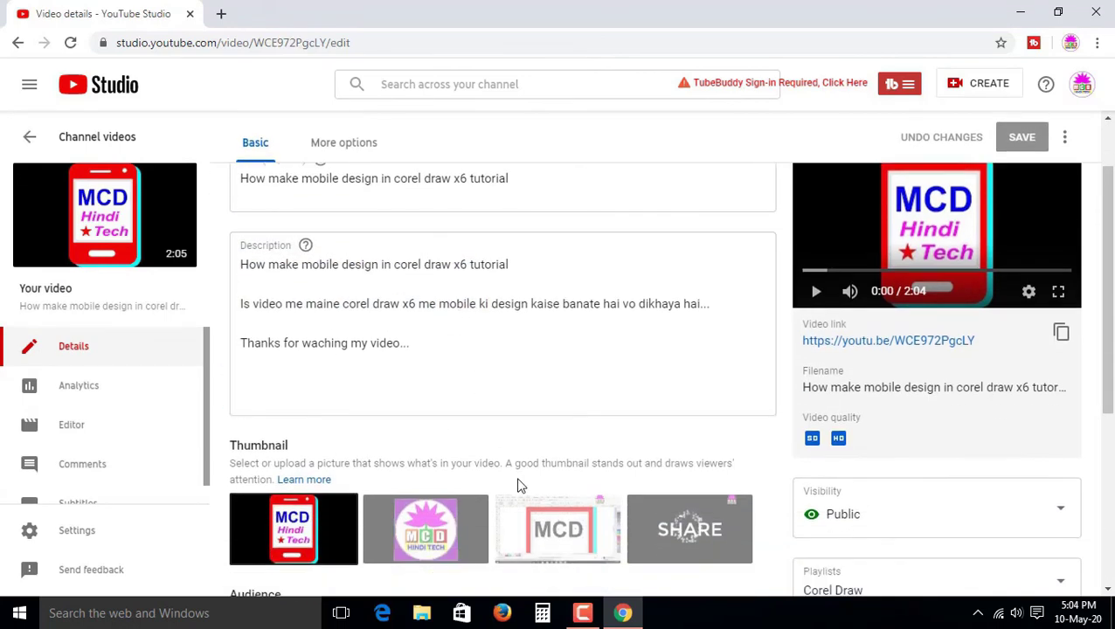
scroll(439, 556, "down", 1)
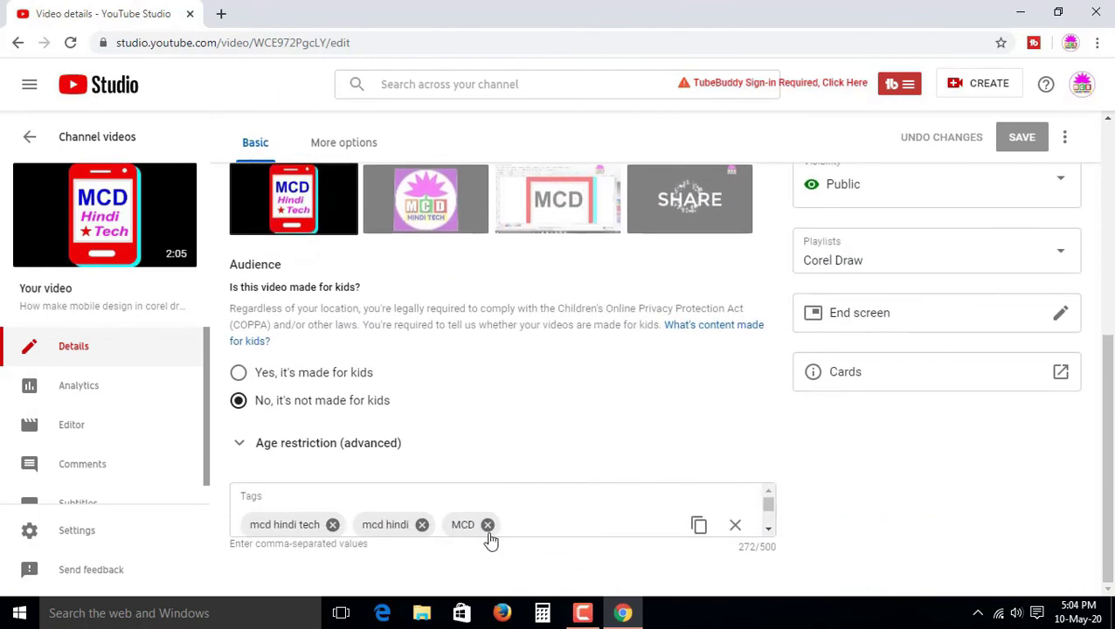
scroll(559, 537, "down", 2)
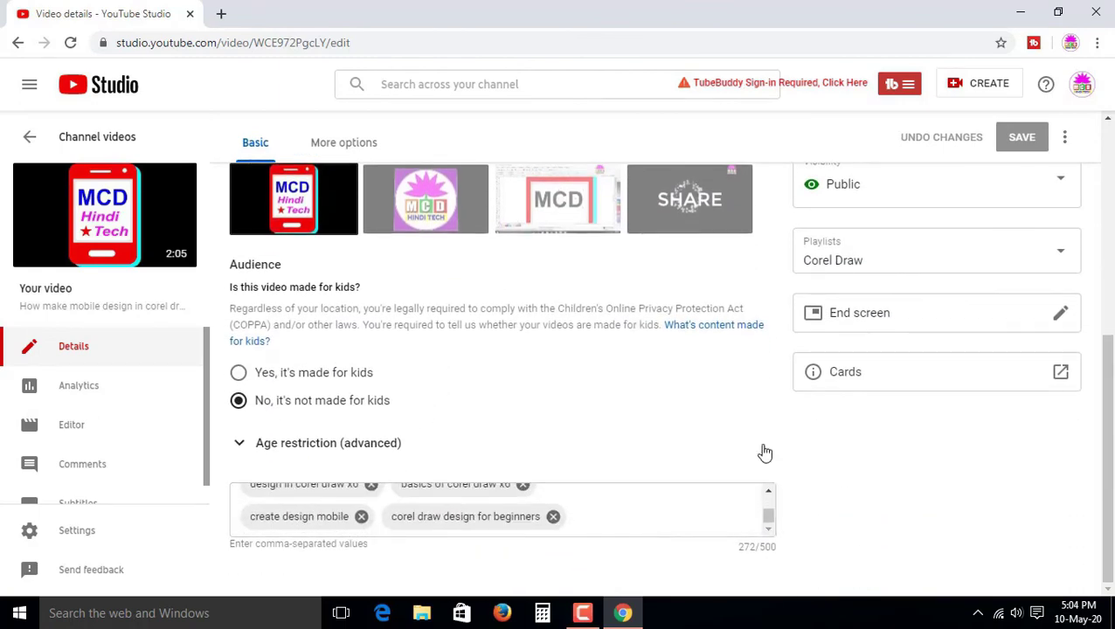
scroll(765, 446, "up", 5)
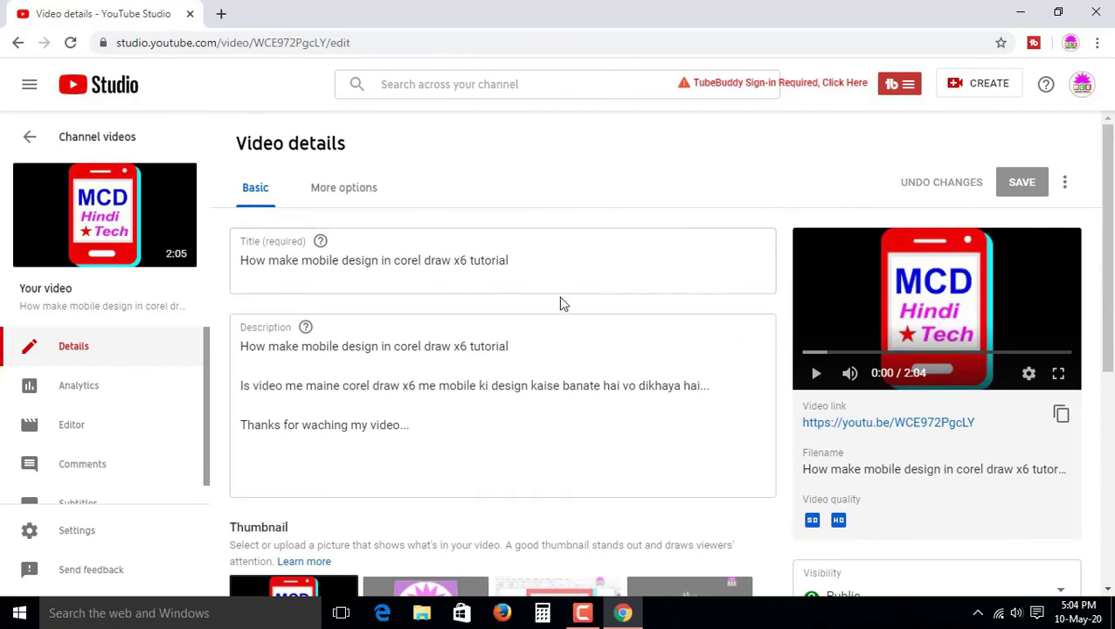
left_click(34, 137)
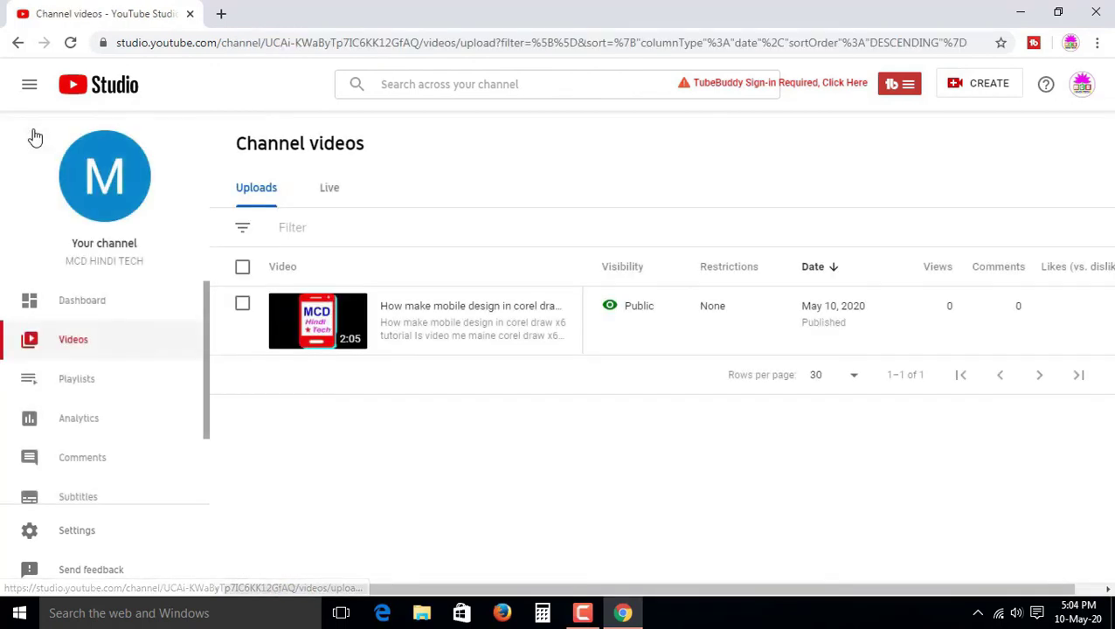
- Examine the latest video's performance on the channel dashboard and go back to the list of uploaded videos
left_click(115, 306)
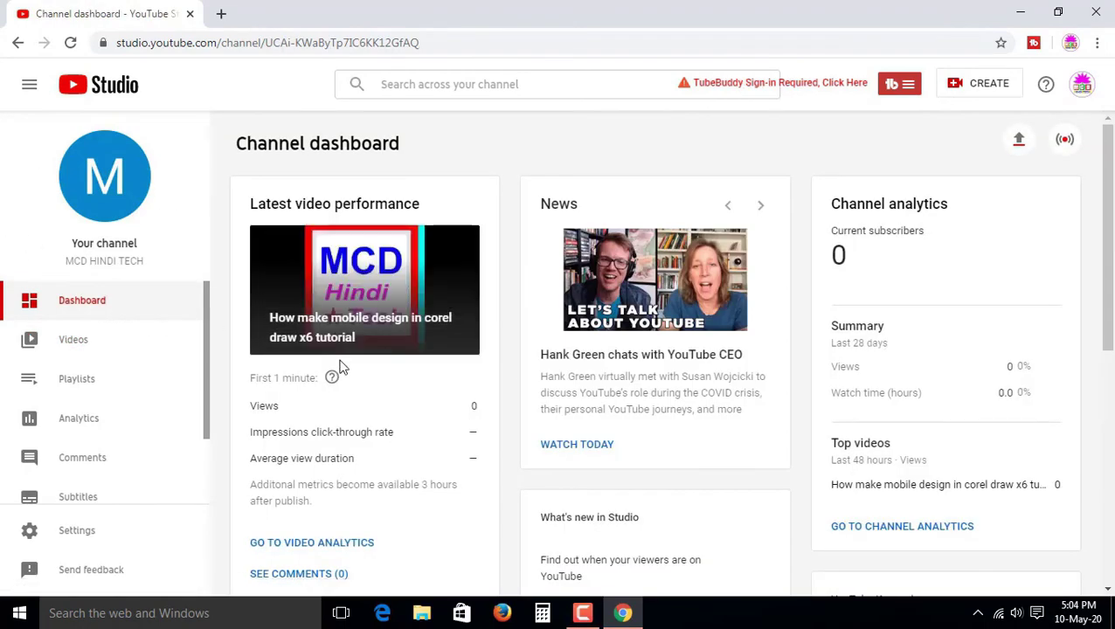
scroll(360, 359, "down", 1)
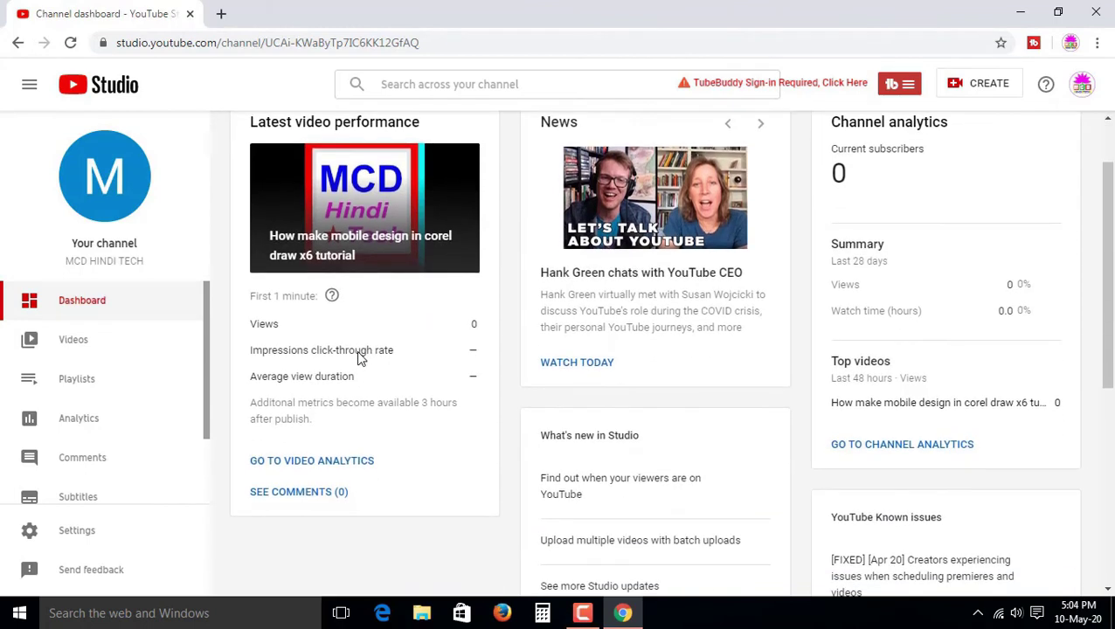
left_click(139, 349)
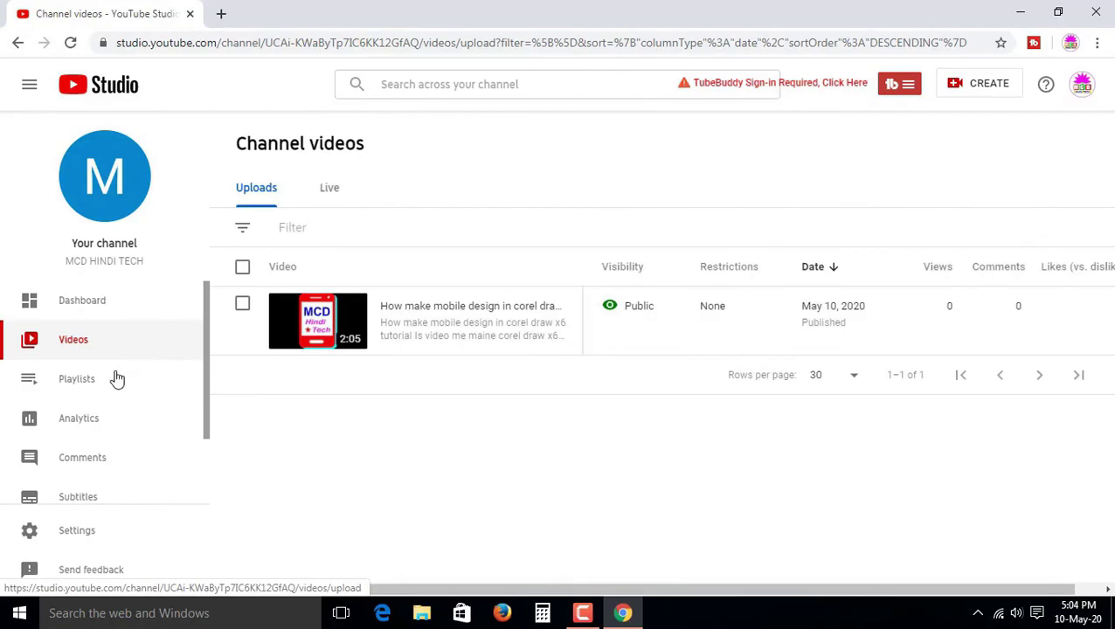